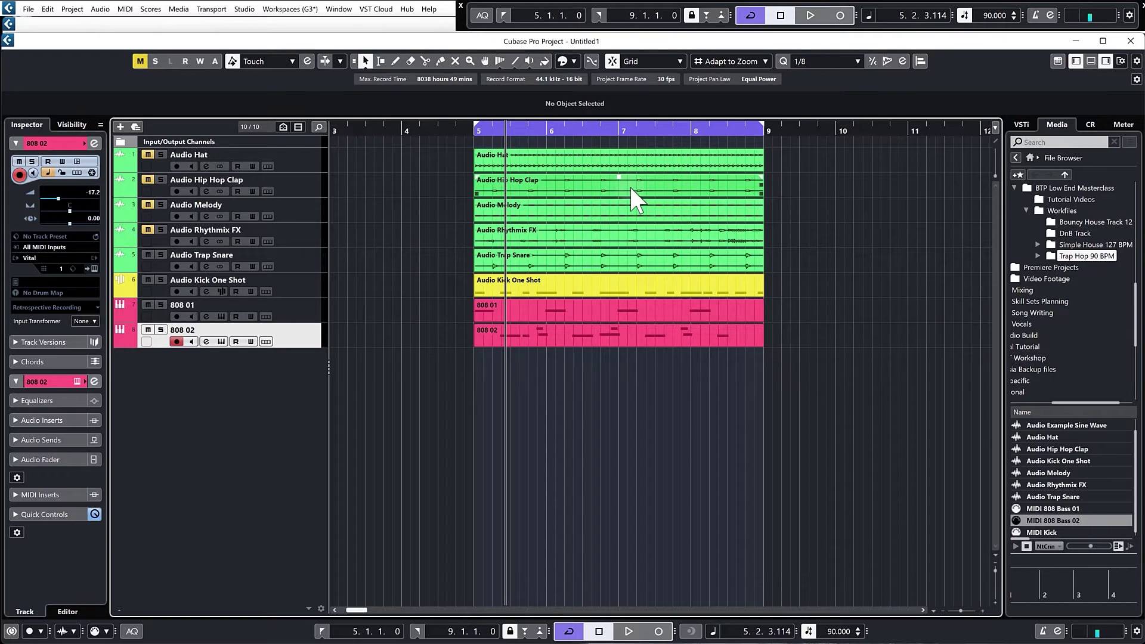
- Add the Audio Example Sine Wave from the MediaBay at bar 5 and solo its track
left_click(700, 450)
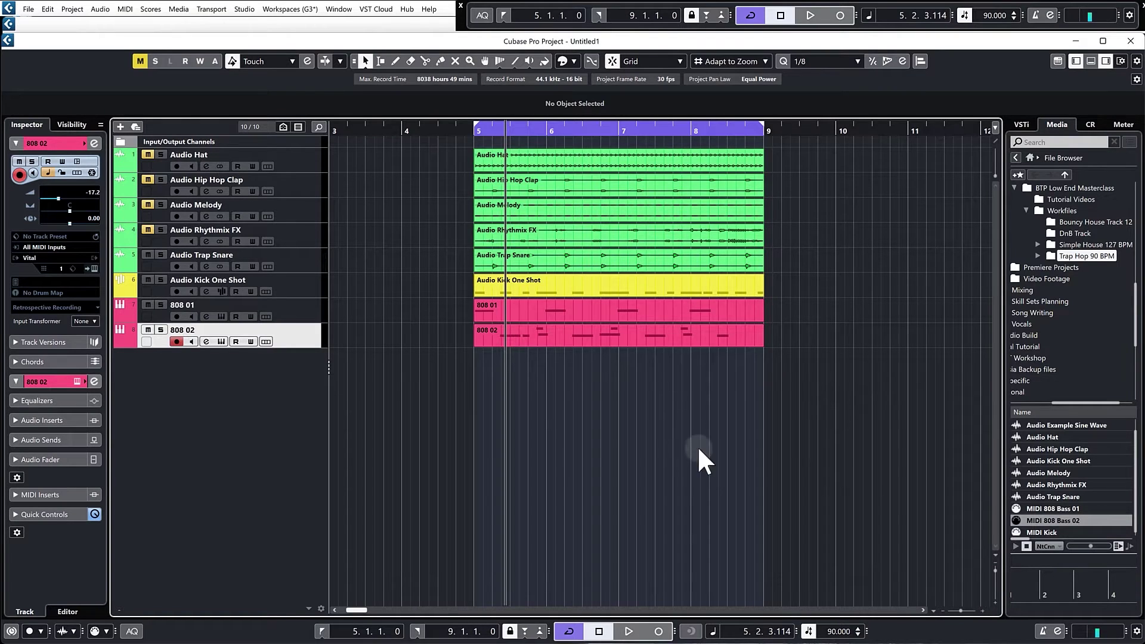
left_click_drag(1054, 424, 474, 386)
key("h")
key("h")
key("h")
key("h")
key("h")
key("h")
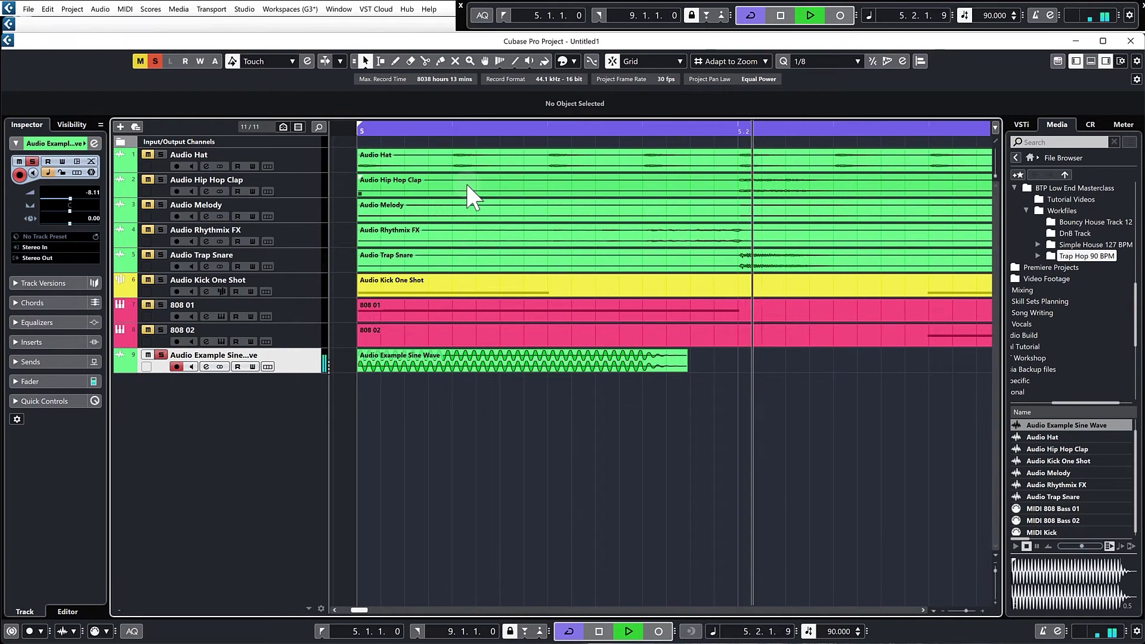
- Zoom in around bar 5 and make the sine-wave track much taller
key("s")
key("h")
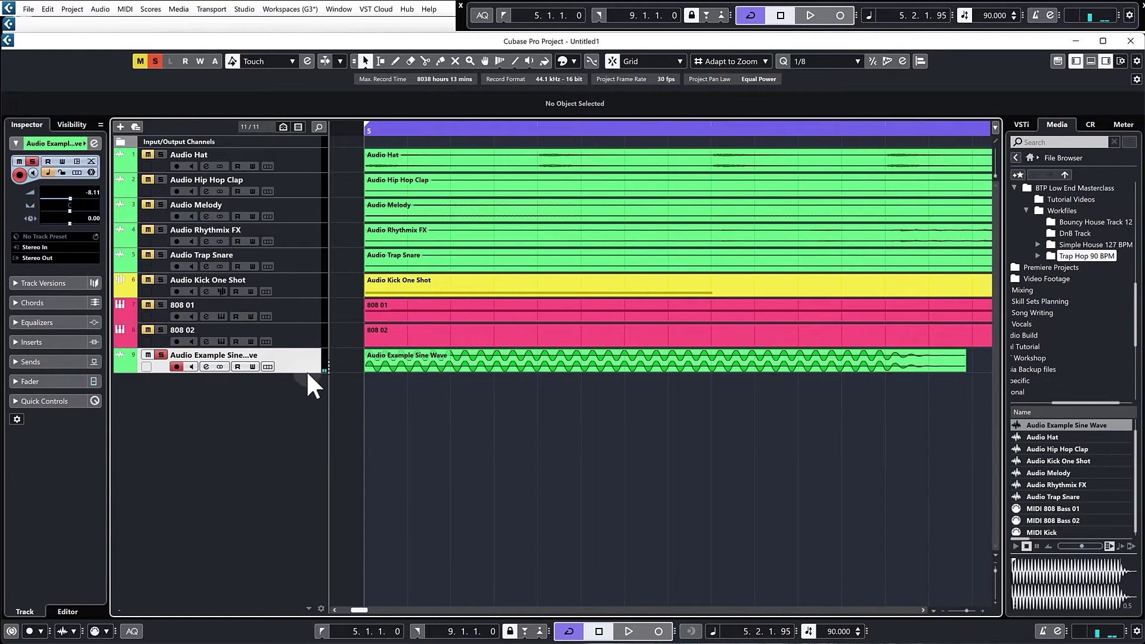
left_click_drag(306, 371, 313, 504)
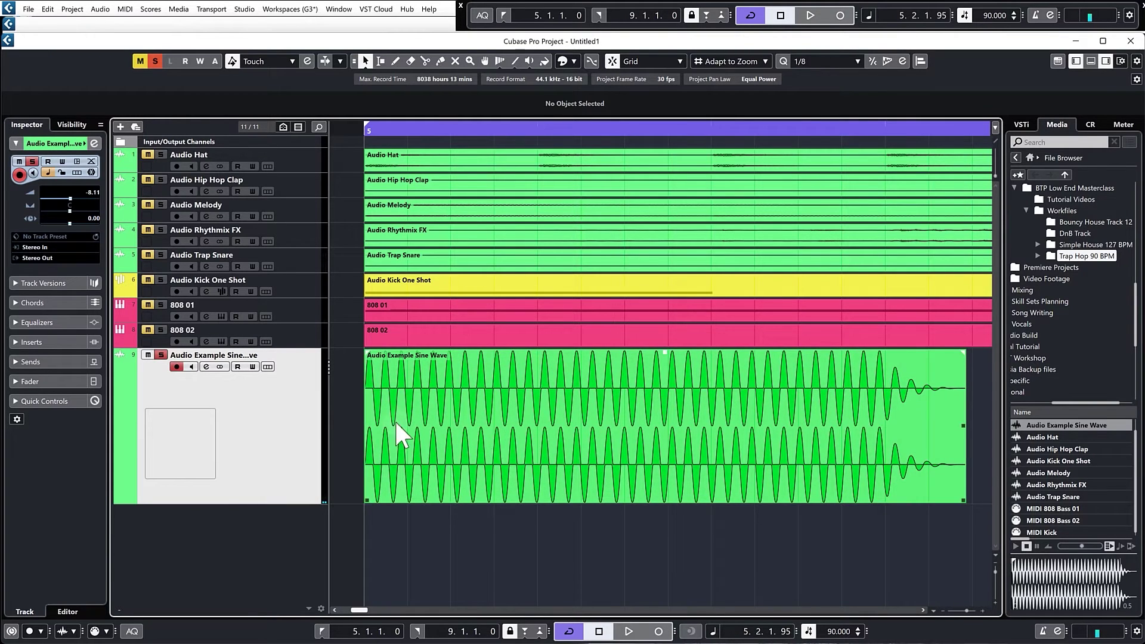
- Play the sine wave from bar 5, then duplicate its track and solo the copy
key("h")
key("h")
key("g")
key("g")
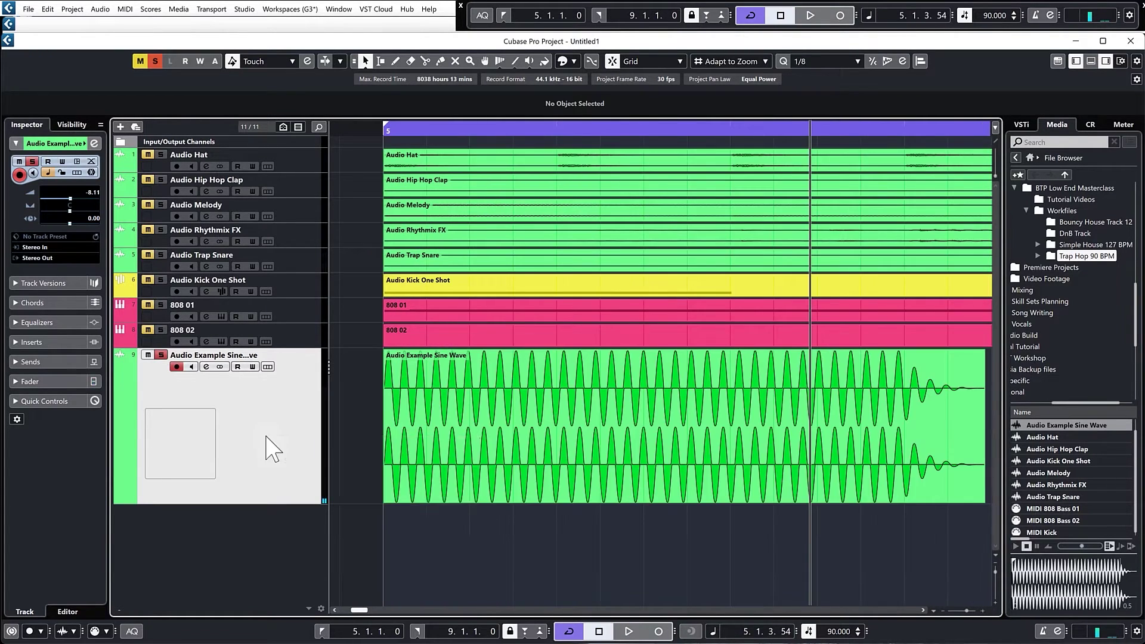
right_click(267, 438)
left_click(297, 472)
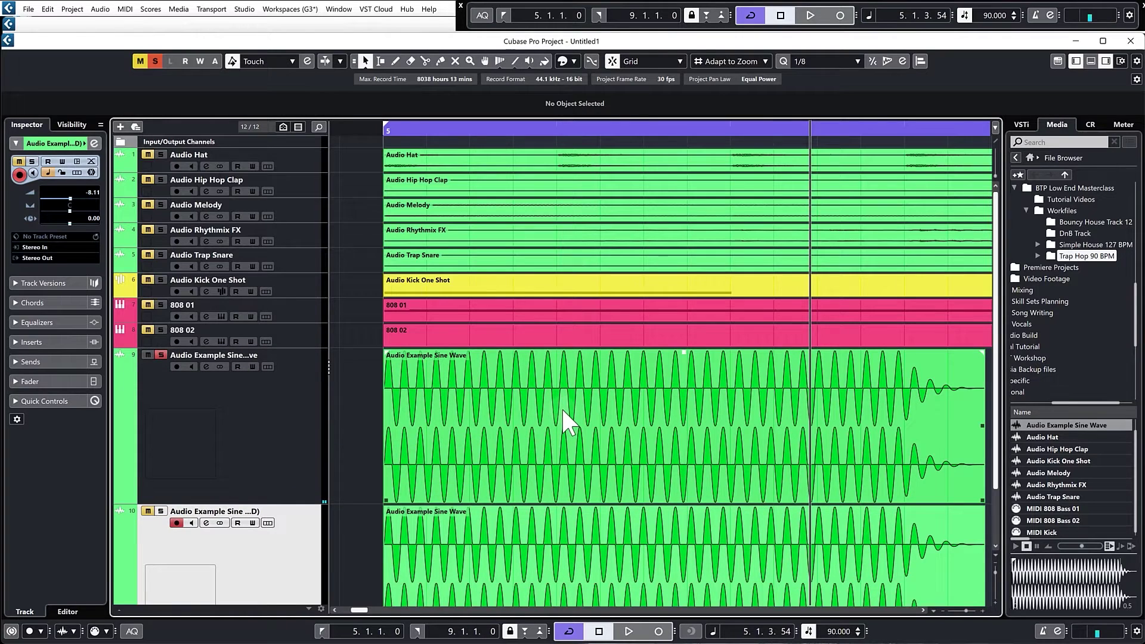
scroll(561, 407, "down", 3)
left_click(161, 432)
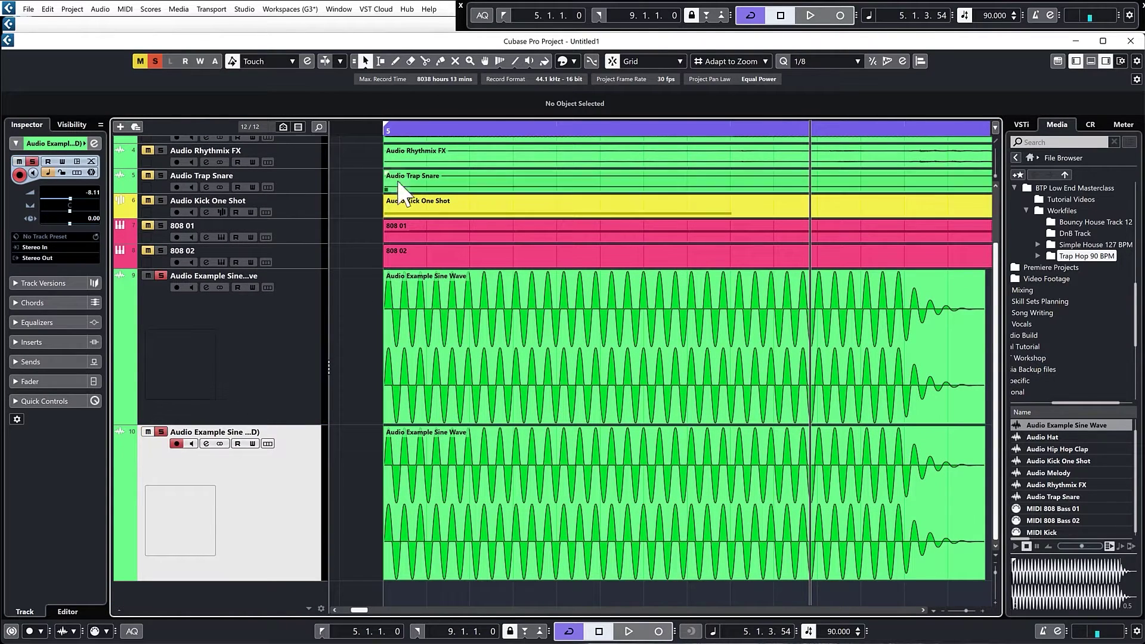
- Zoom out and play both sine-wave tracks together from bar 5
left_click(264, 314)
left_click(275, 378)
left_click(298, 450)
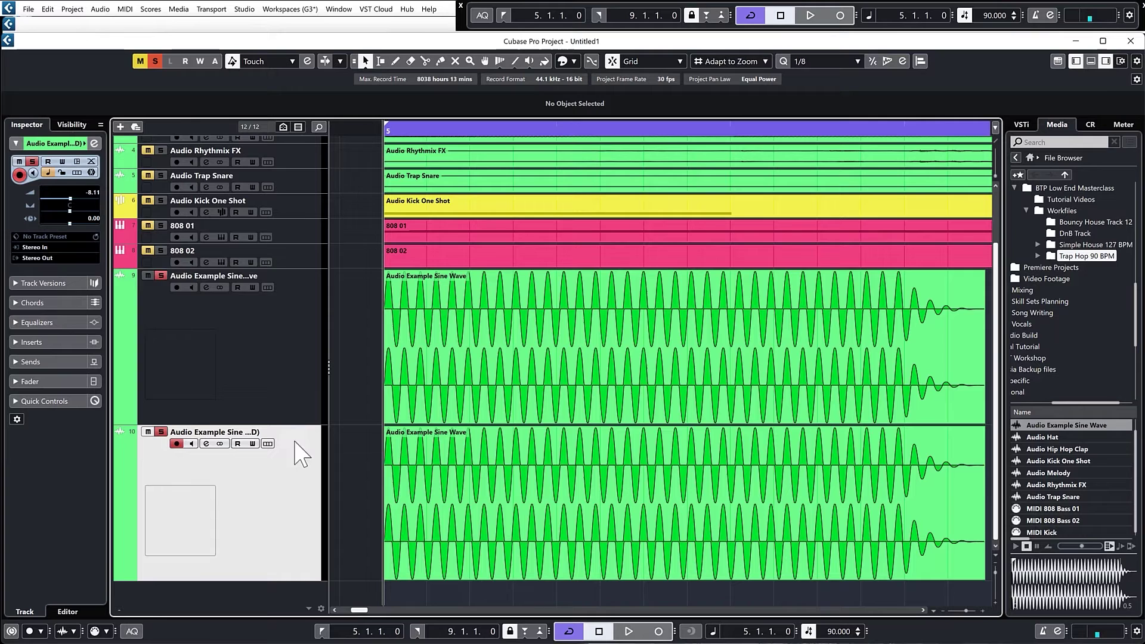
left_click(473, 301)
key("g")
key("space")
key("space")
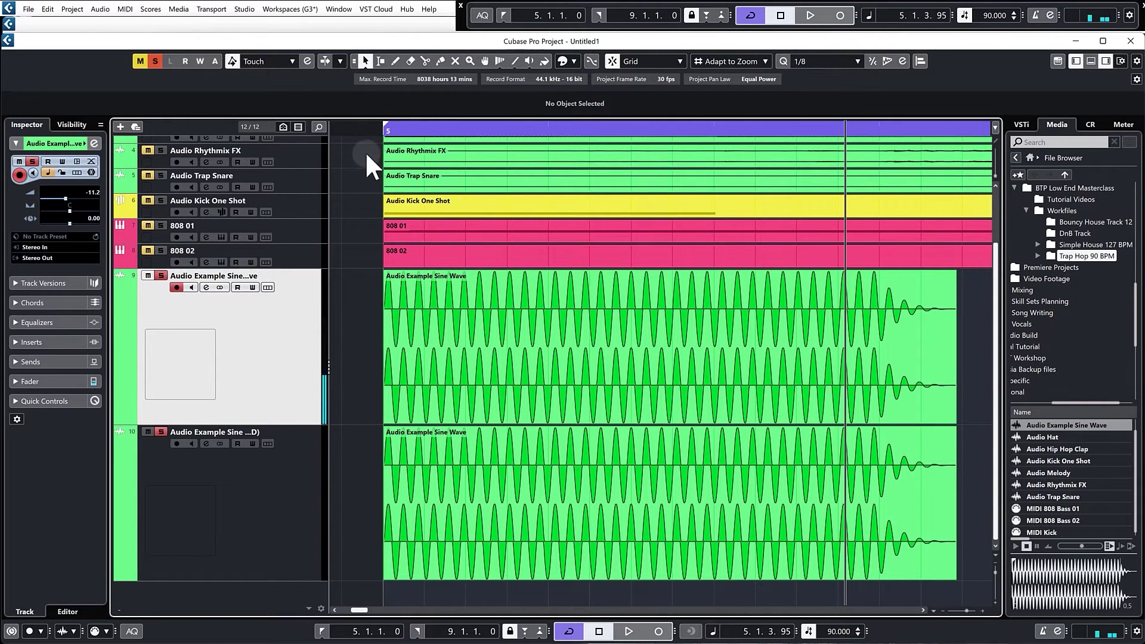
left_click(382, 128)
key("g")
key("space")
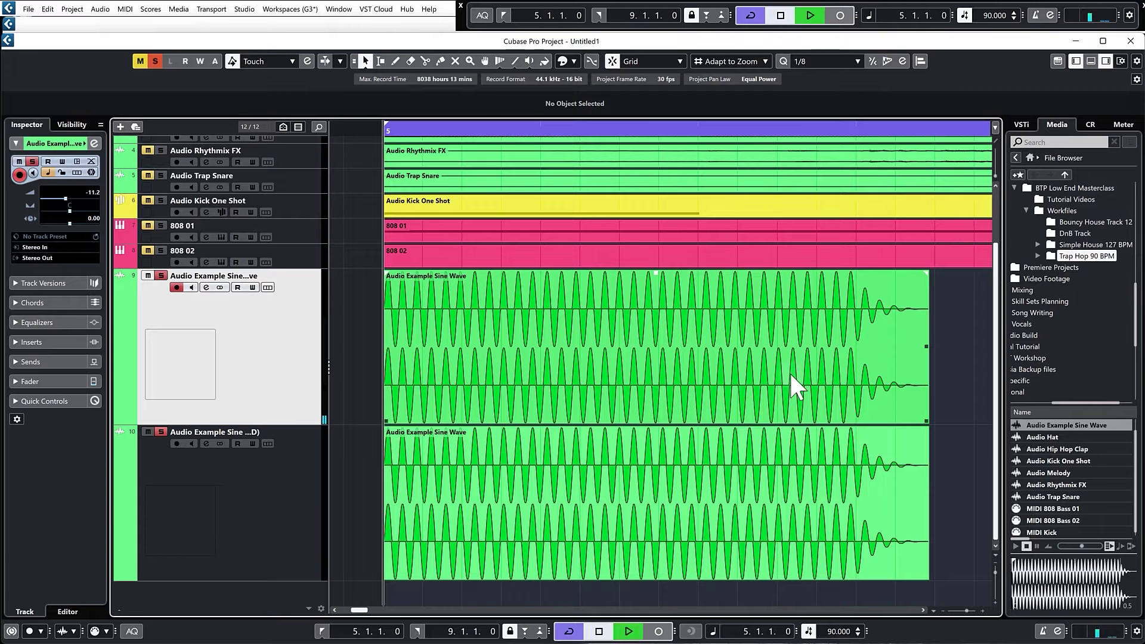
key("space")
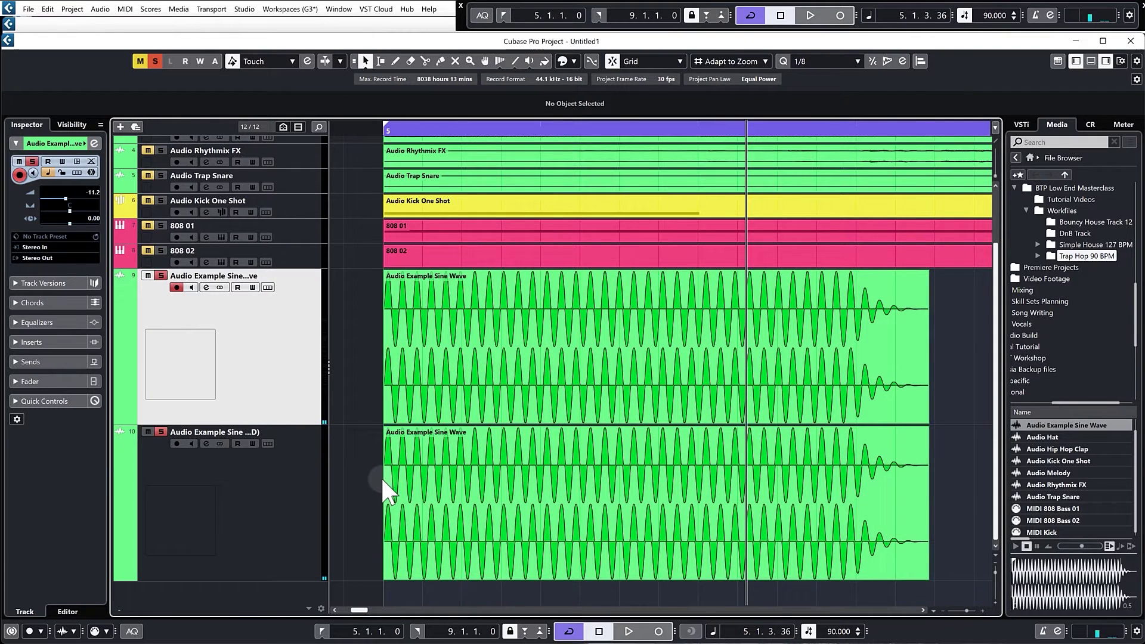
- Shift the duplicate sine event slightly later than the original
scroll(385, 478, "up", 5)
scroll(391, 475, "up", 3)
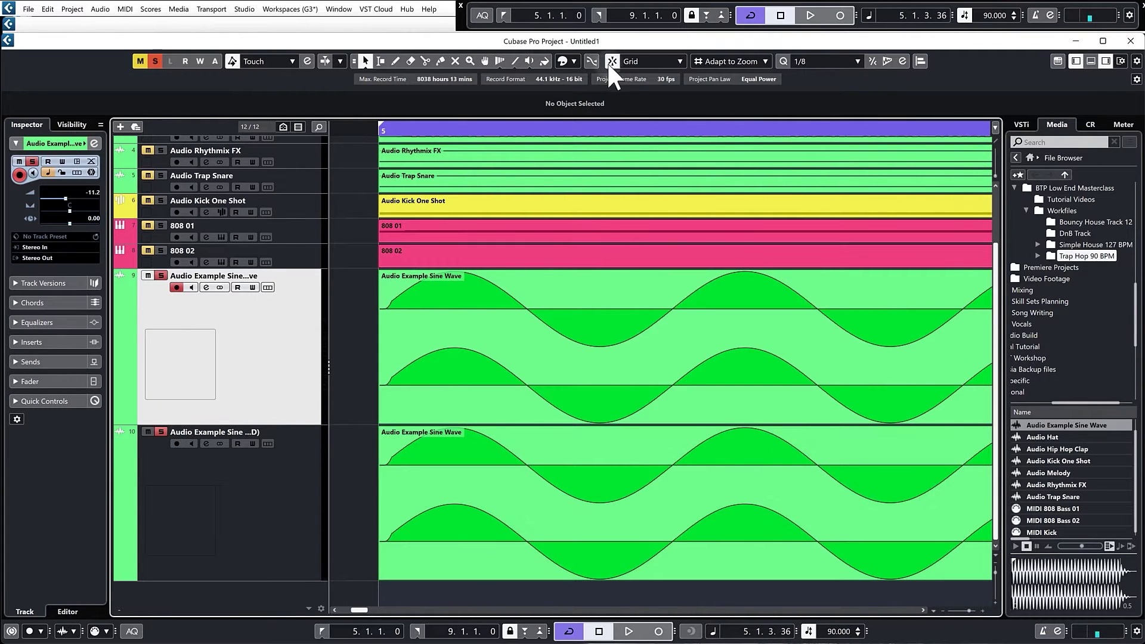
scroll(495, 341, "down", 6)
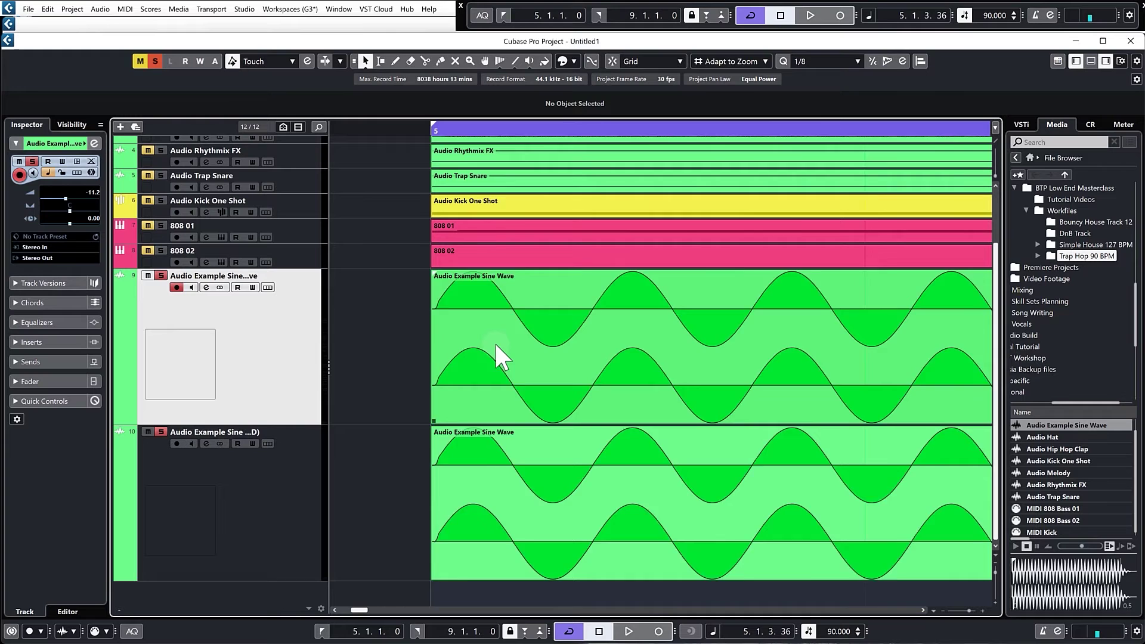
scroll(496, 334, "down", 3)
scroll(496, 333, "up", 6)
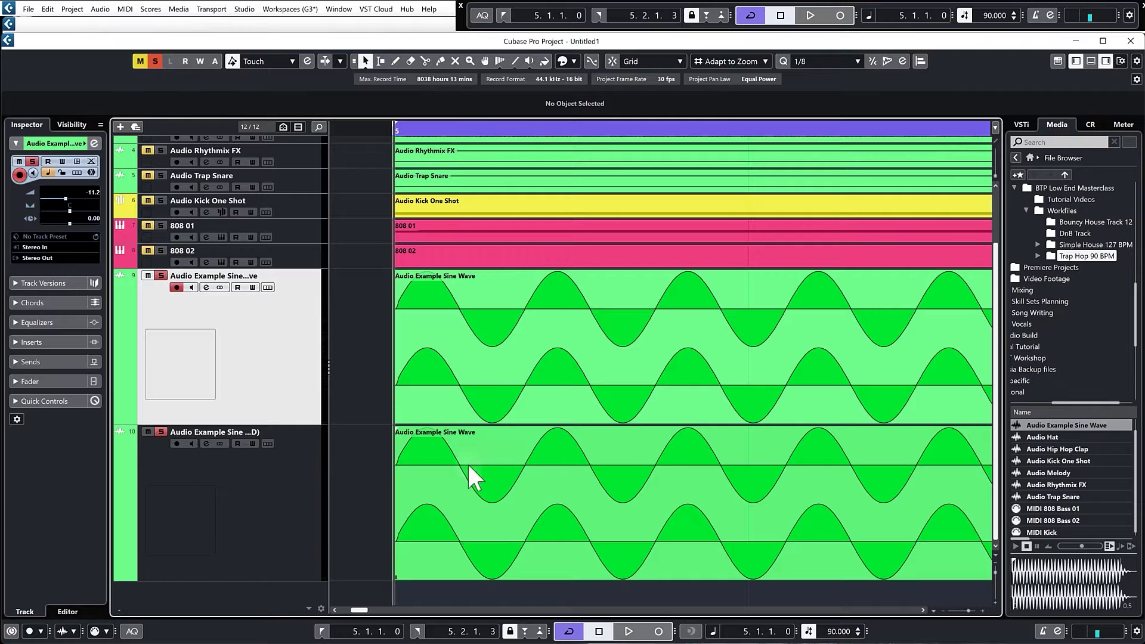
left_click_drag(453, 482, 513, 485)
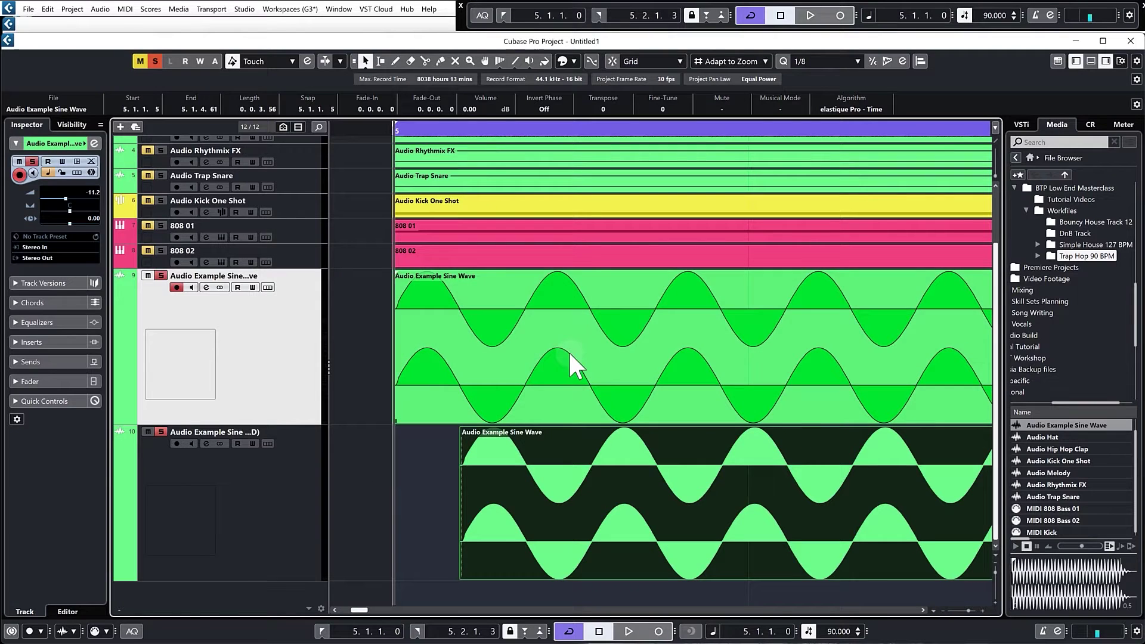
left_click_drag(546, 489, 485, 485)
- Play both sine waves to hear the phasing, then realign the duplicate to 5.1.1.0
key("space")
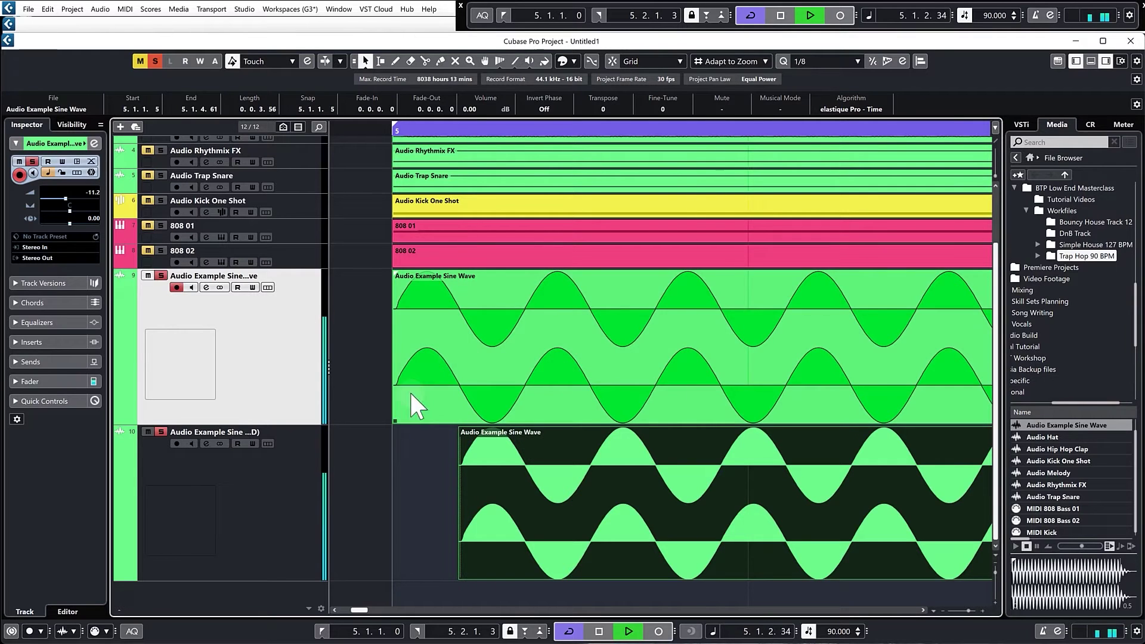
key("space")
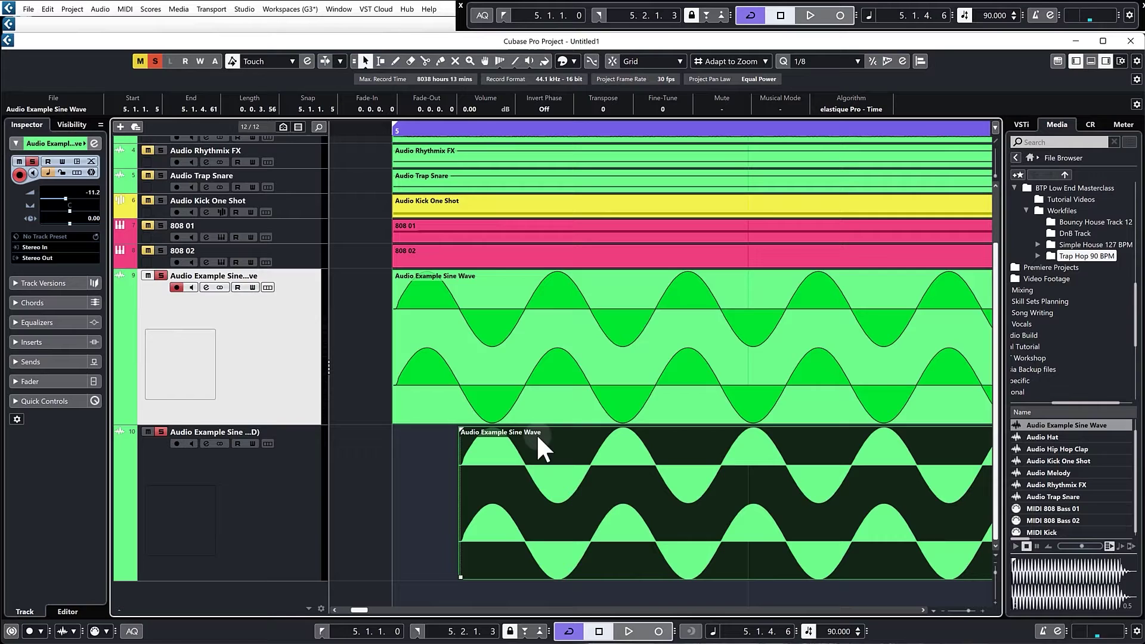
left_click(436, 454)
left_click_drag(496, 453, 435, 457)
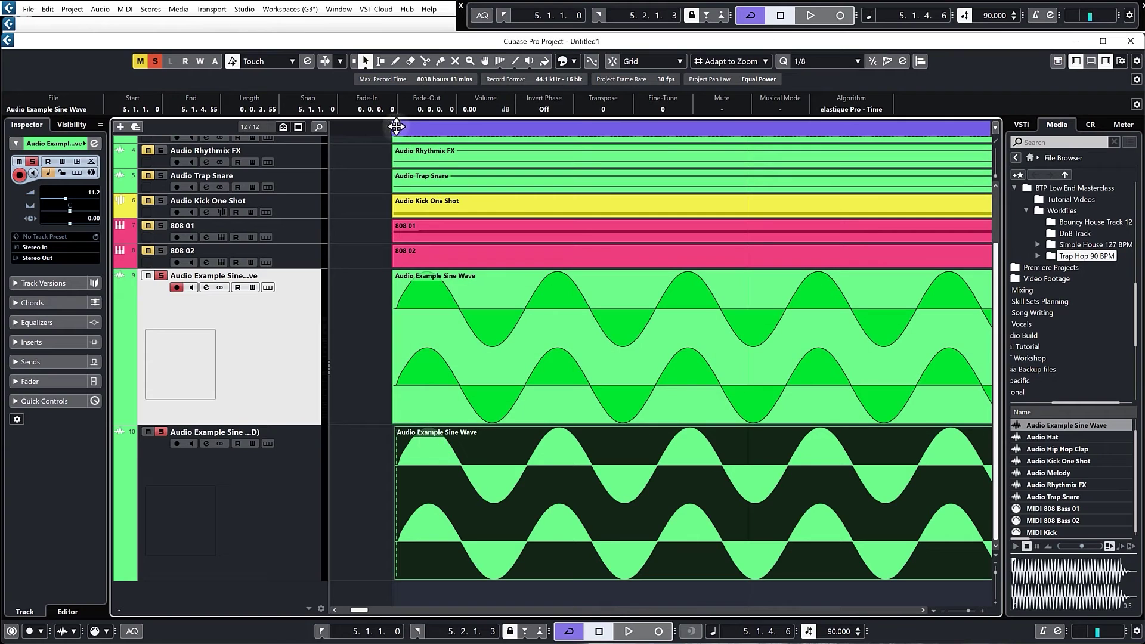
left_click(392, 124)
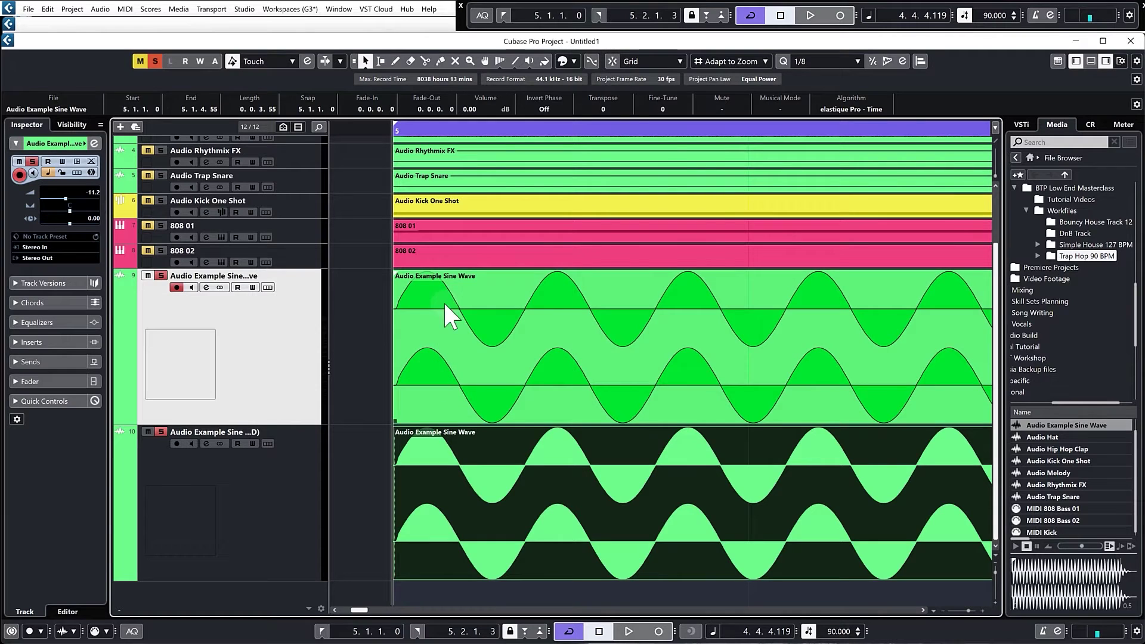
key("ctrl+shift+a")
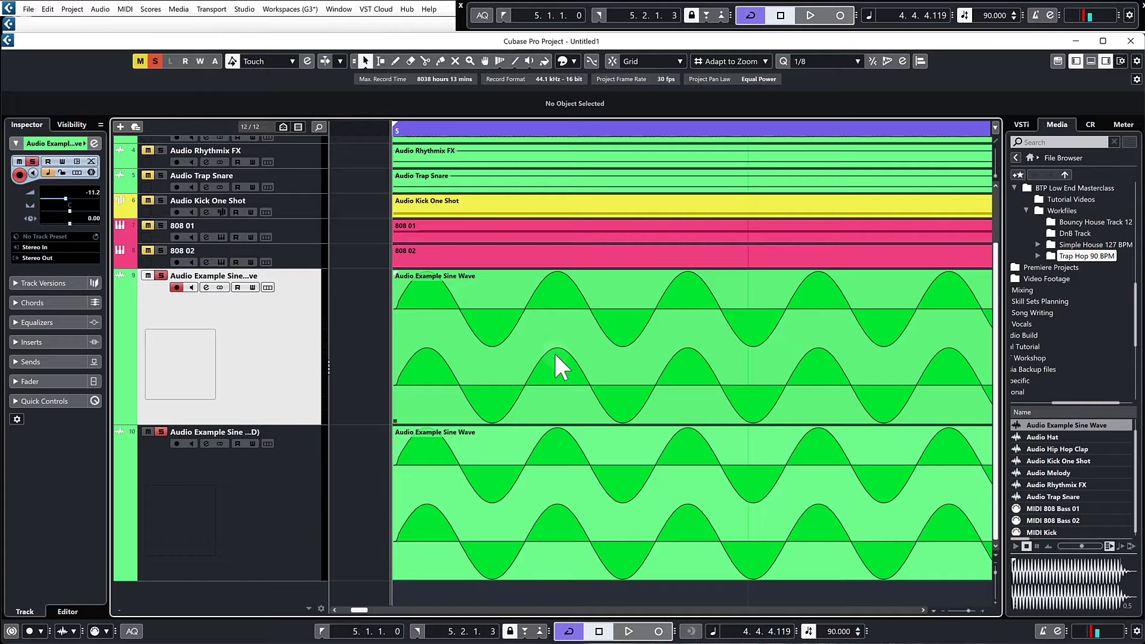
left_click_drag(505, 359, 594, 333)
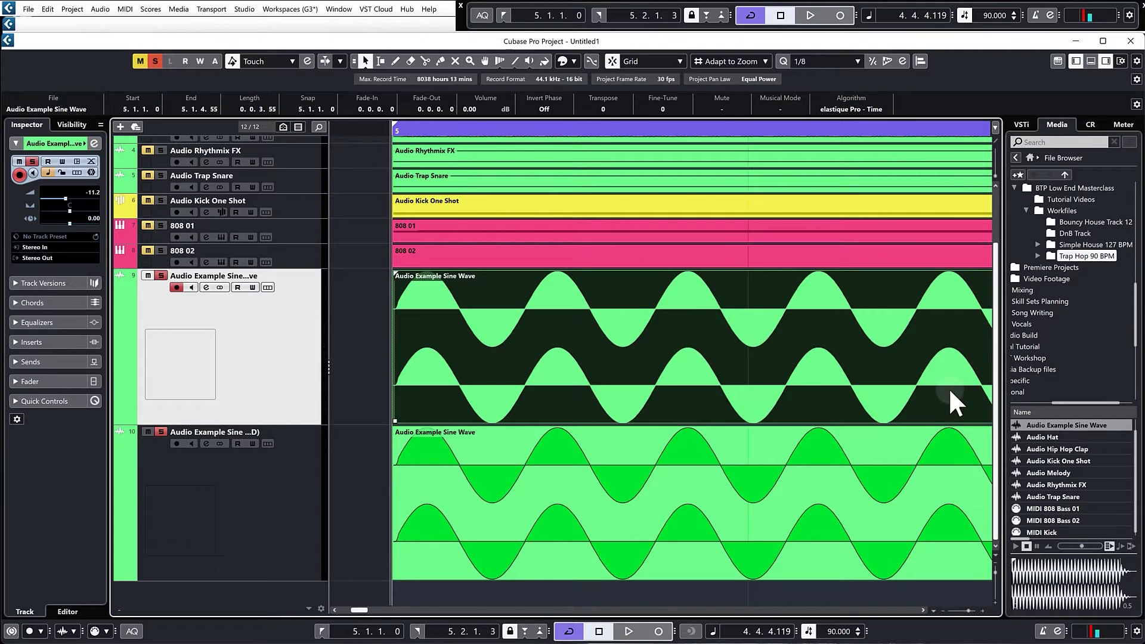
key("g")
key("g")
key("g")
key("g")
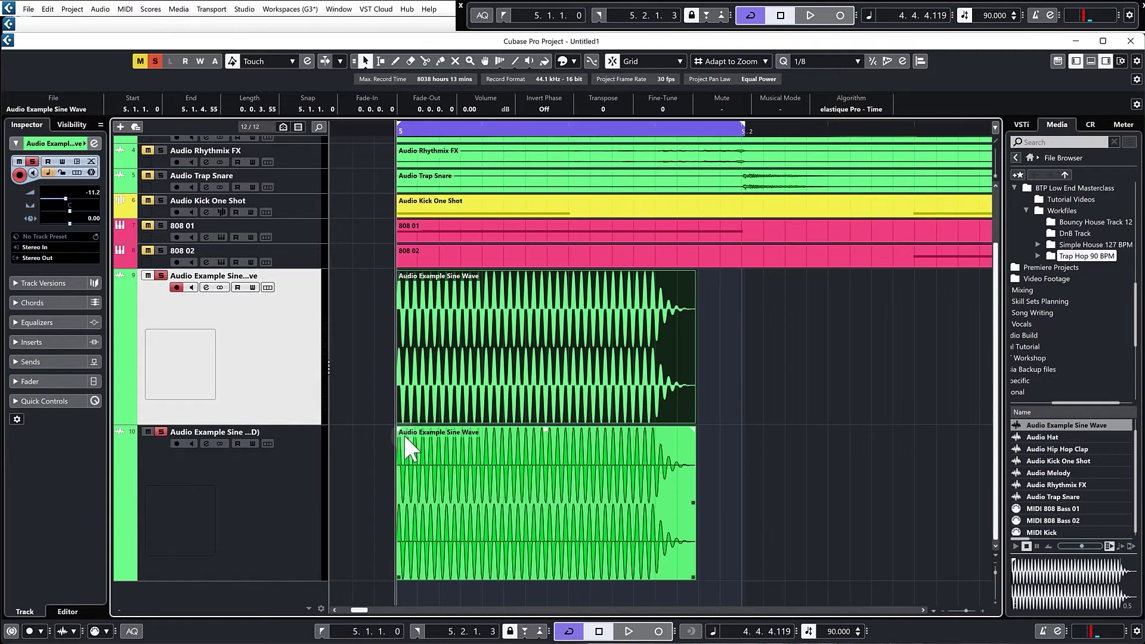
left_click(386, 358)
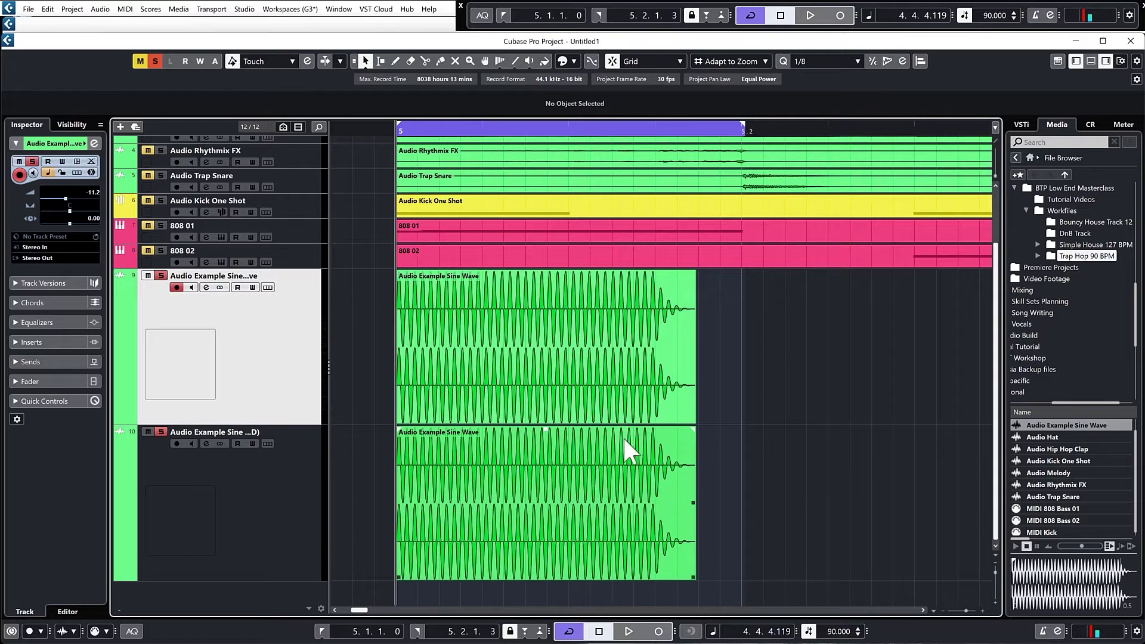
left_click(412, 459)
key("h")
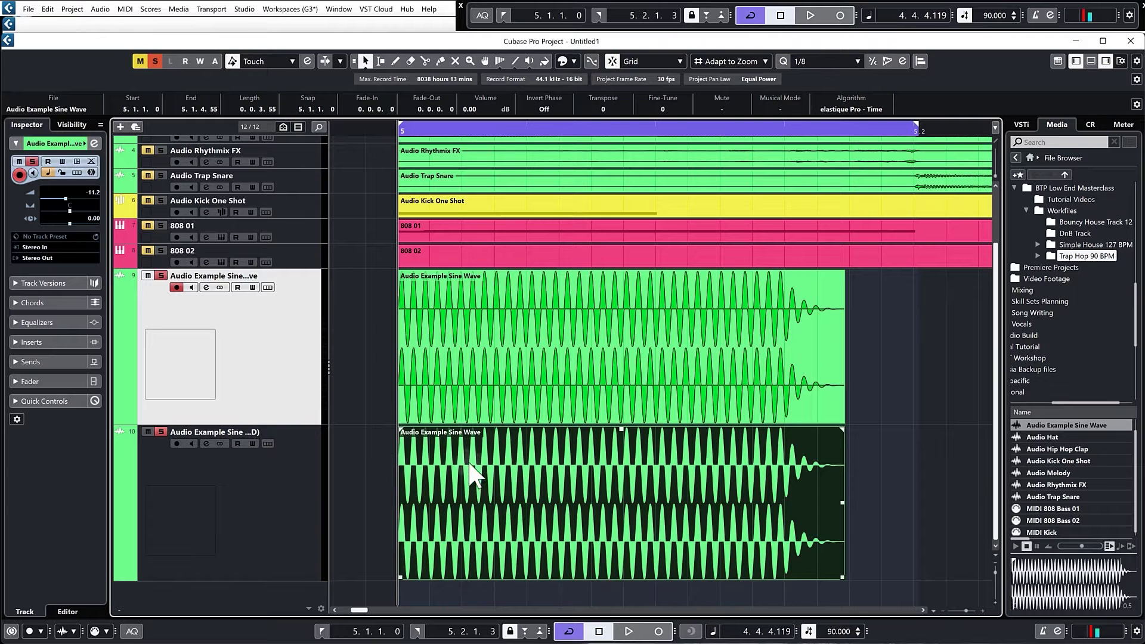
key("h")
key("h")
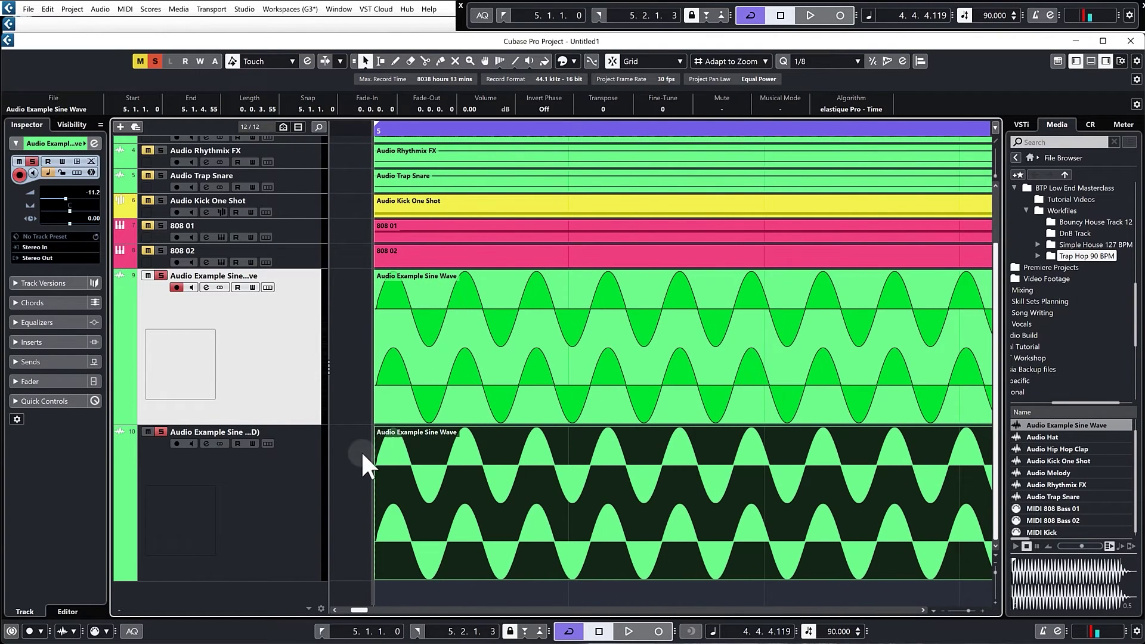
left_click(571, 457)
left_click(419, 457)
left_click(497, 468)
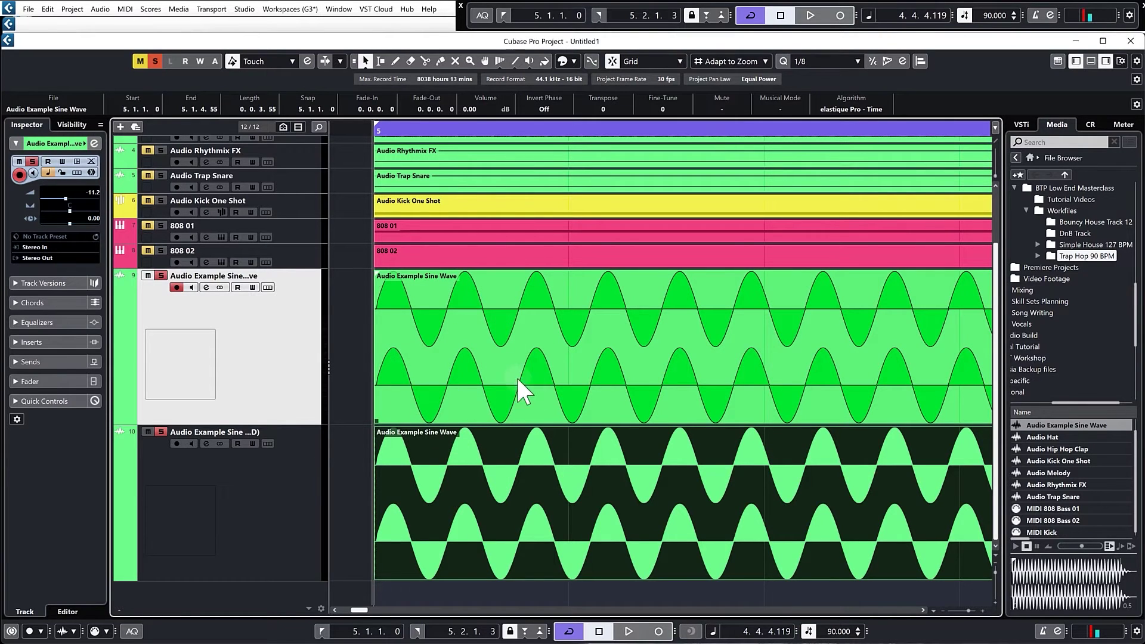
scroll(382, 485, "down", 5)
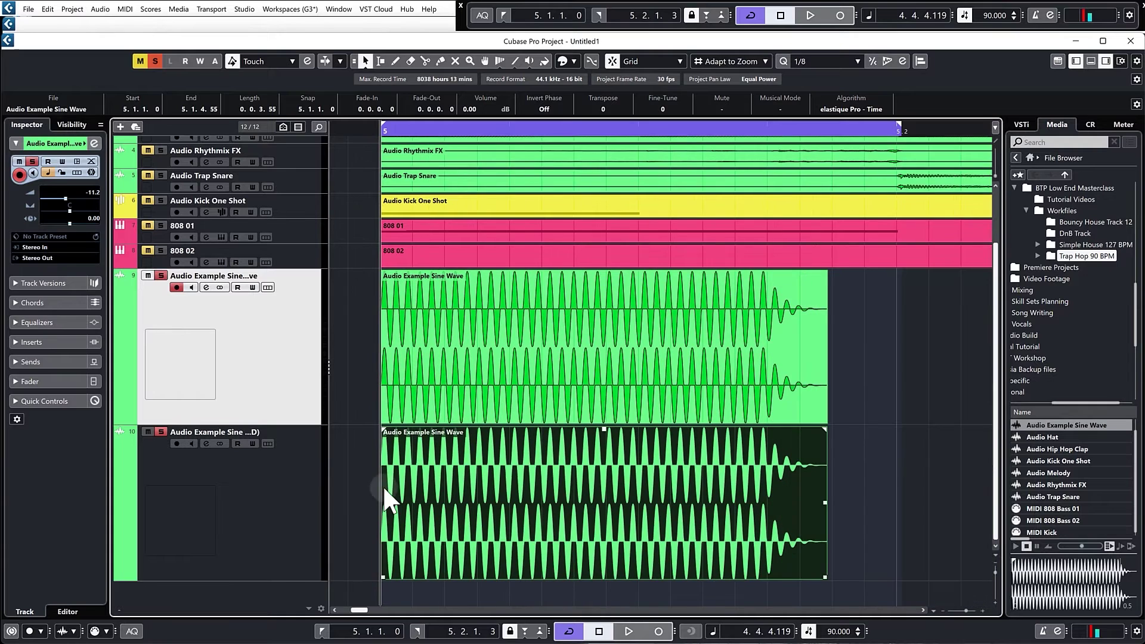
key("F7")
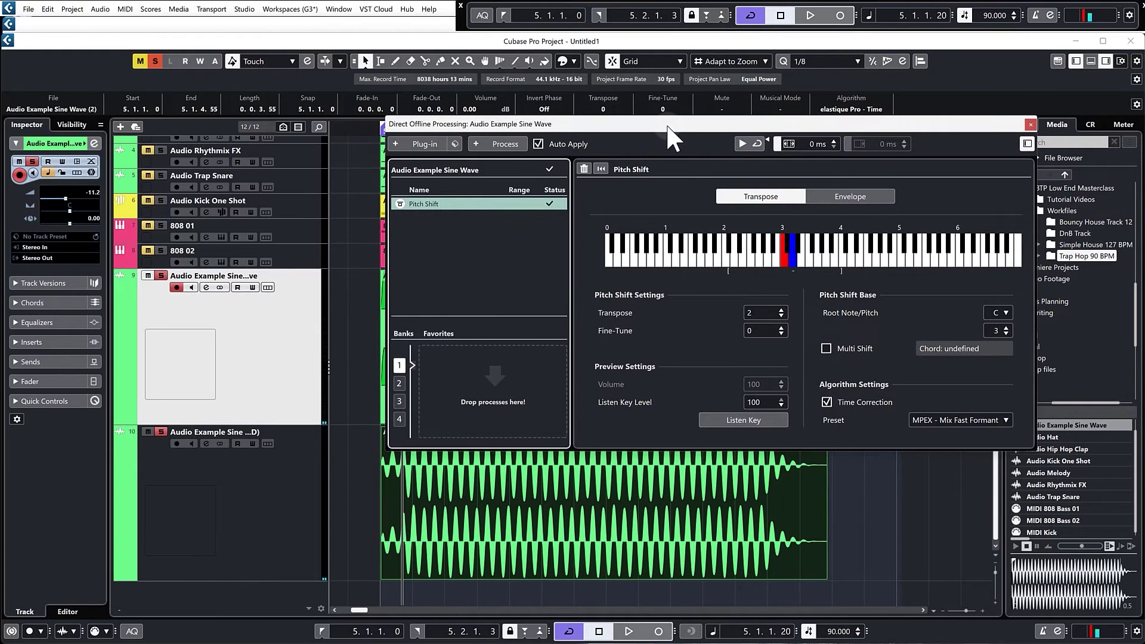
left_click_drag(667, 124, 1116, 154)
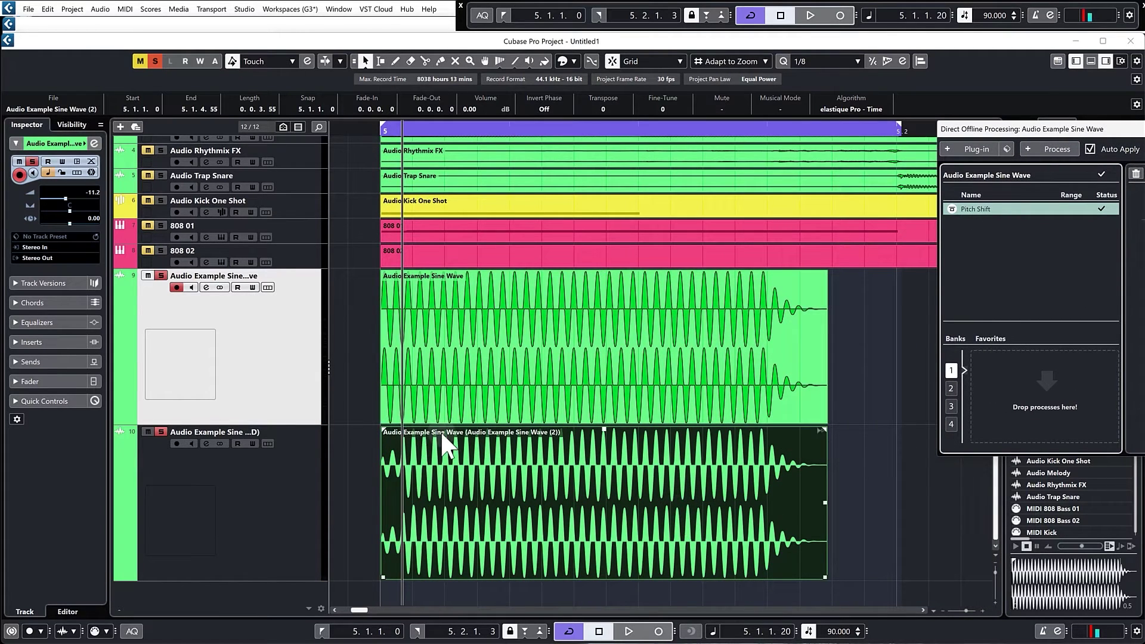
left_click_drag(379, 132, 434, 432)
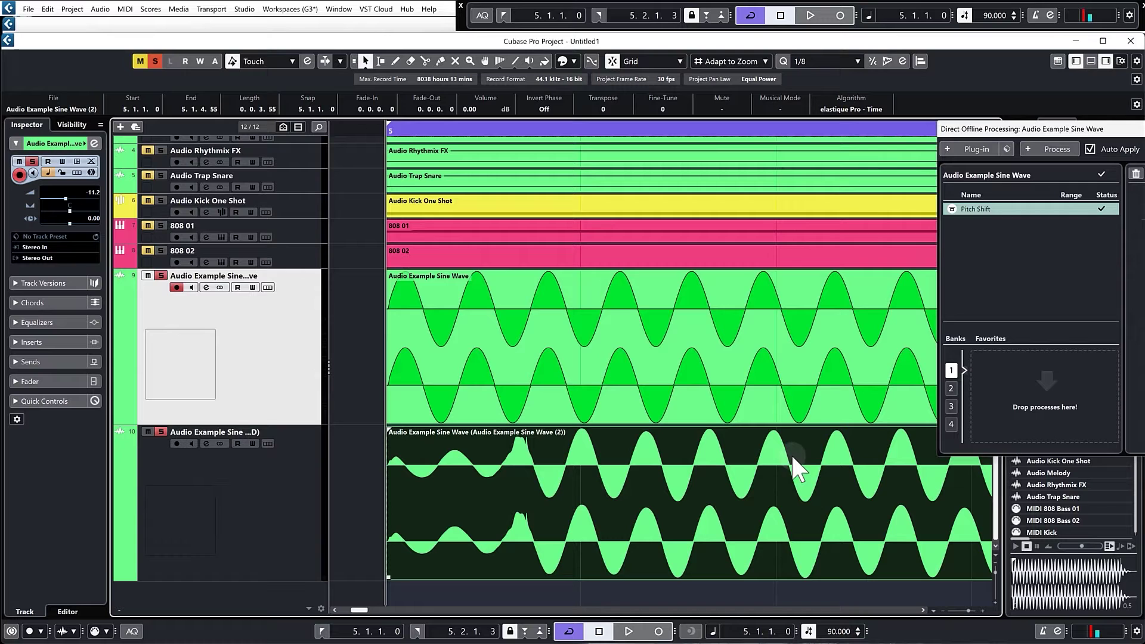
scroll(552, 461, "down", 3)
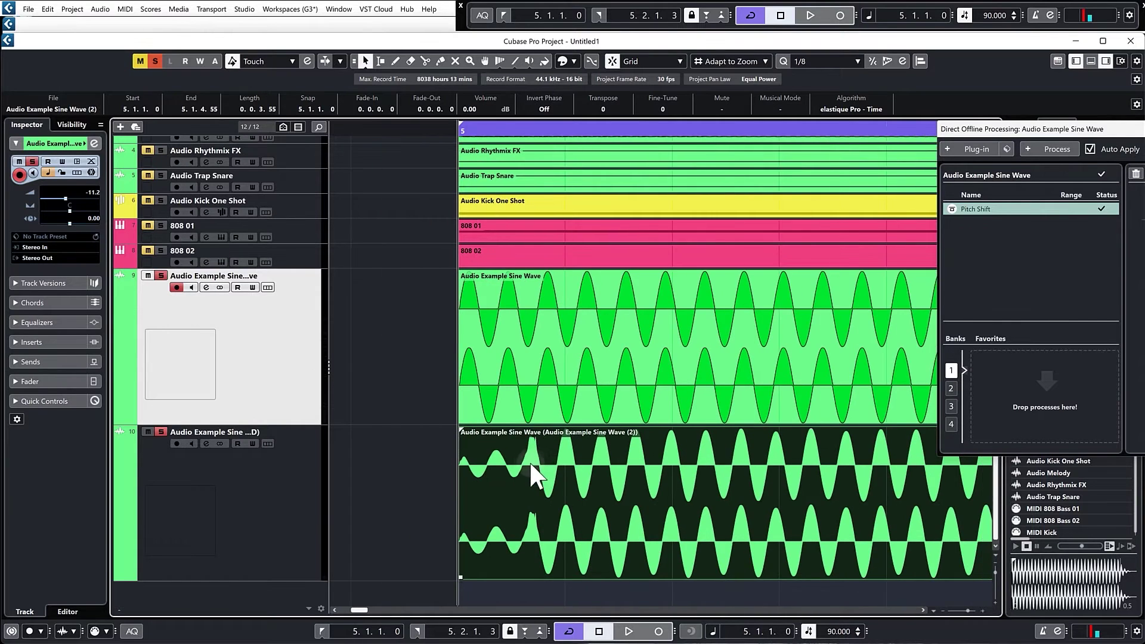
scroll(396, 398, "down", 1)
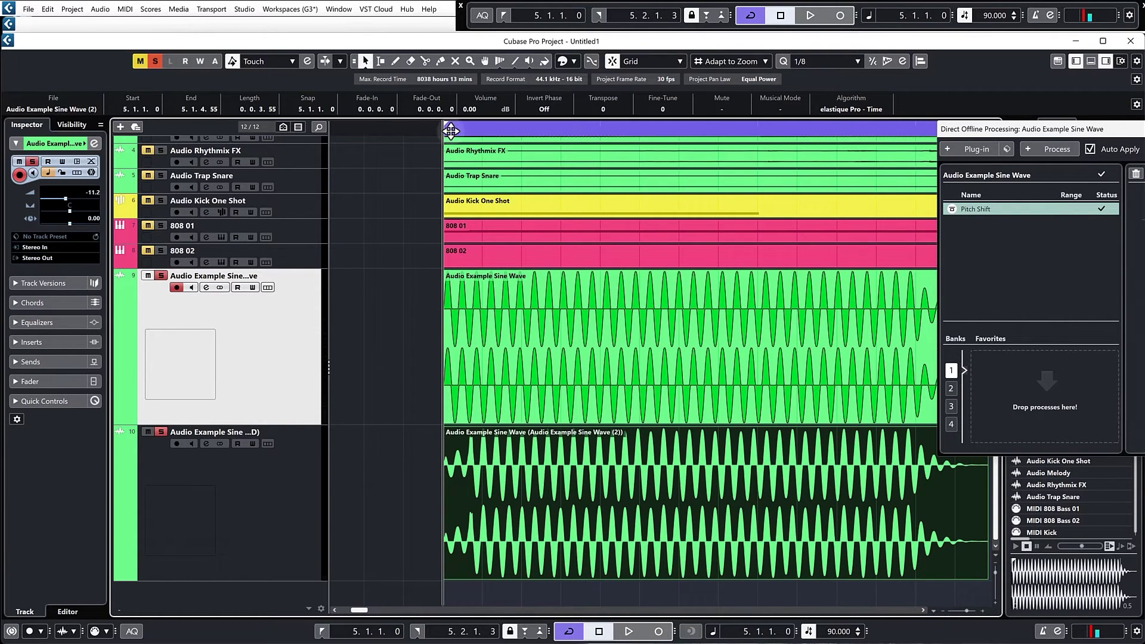
scroll(370, 421, "down", 2)
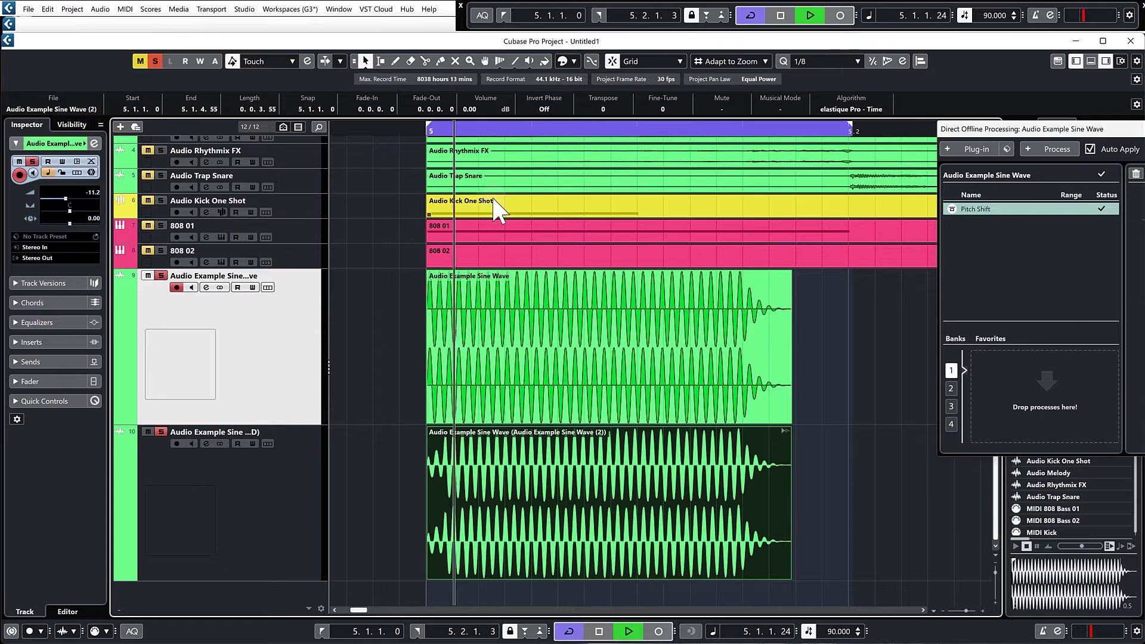
key("space")
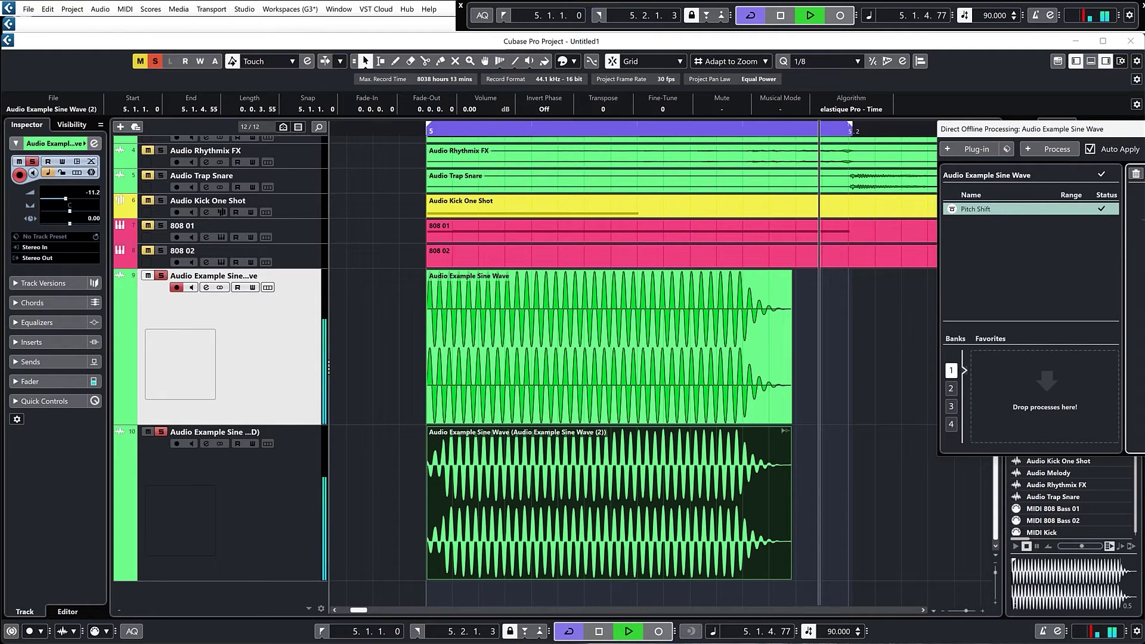
key("space")
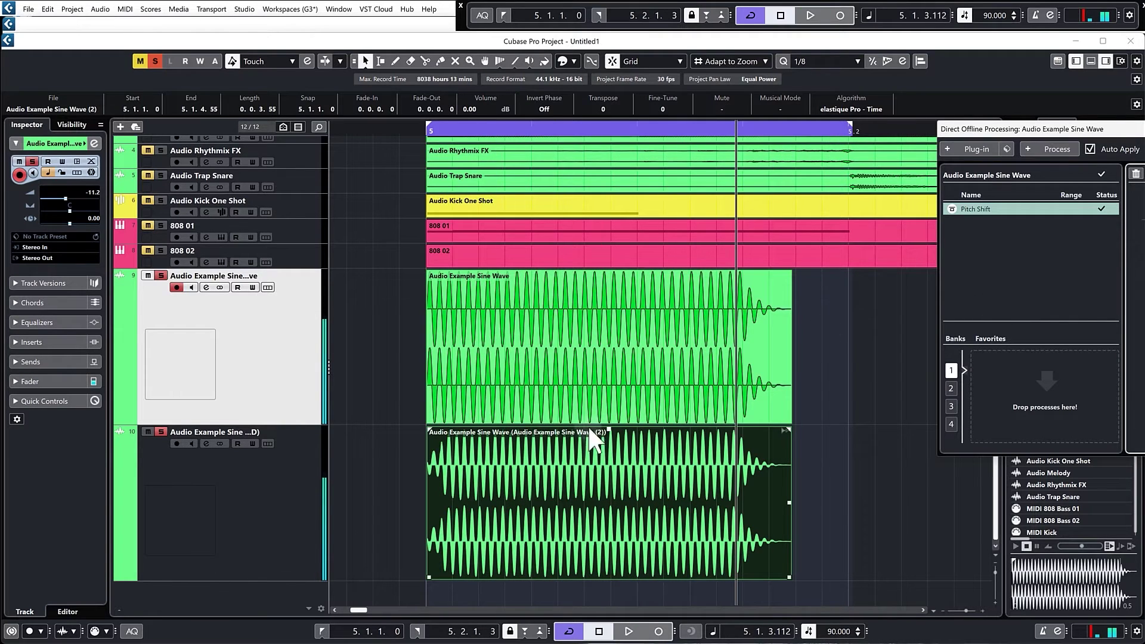
- Remove the pitch shift from track 10's sine-wave event and nudge it slightly later
left_click(591, 442)
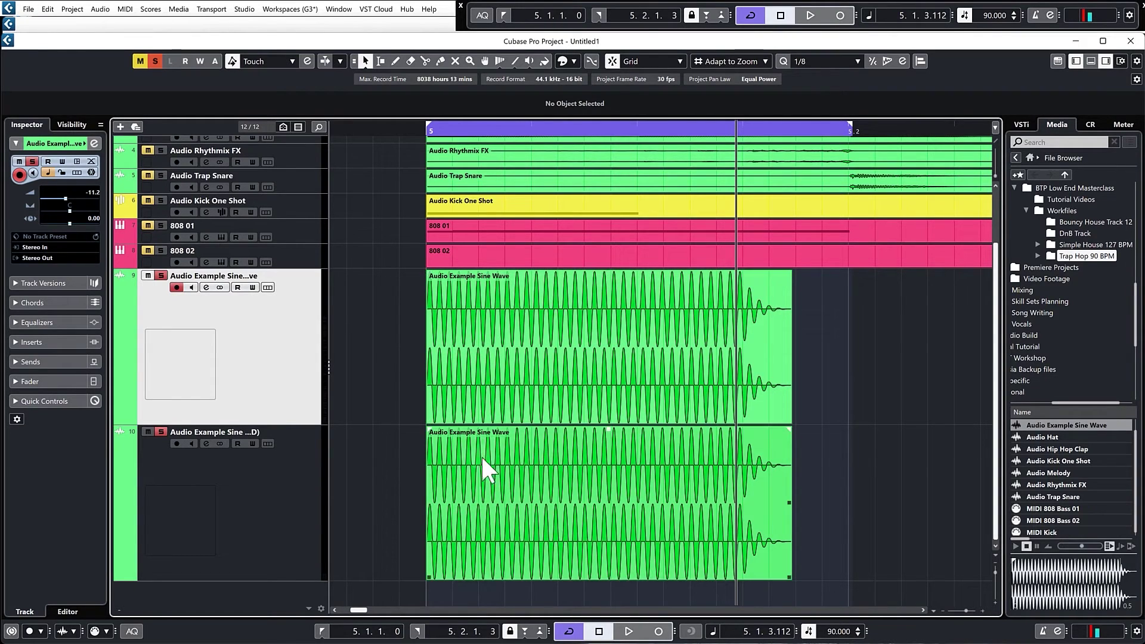
key("h")
key("h")
key("h")
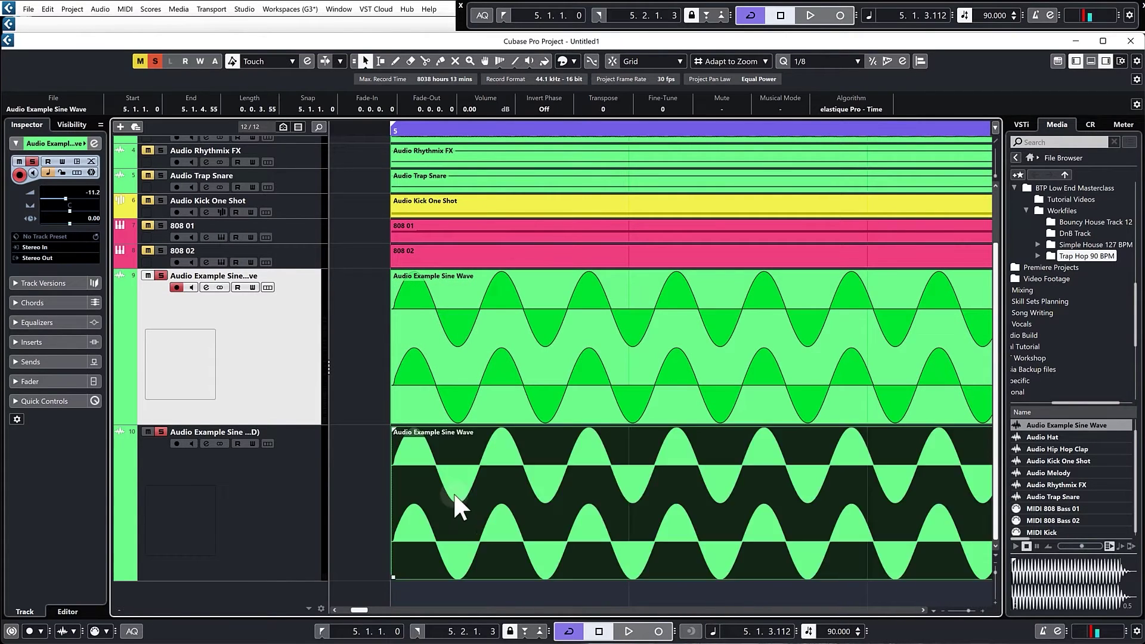
left_click_drag(454, 491, 479, 499)
- Select the 808 01 part, then the sine-wave event on track 9
scroll(391, 457, "down", 4)
scroll(390, 456, "down", 2)
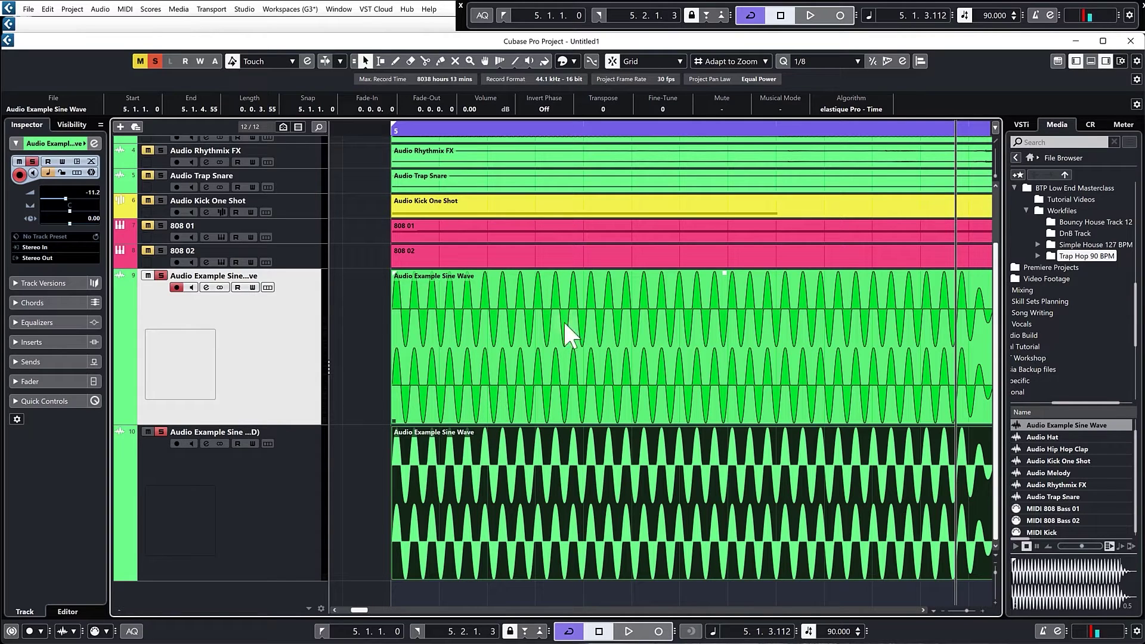
left_click(611, 234)
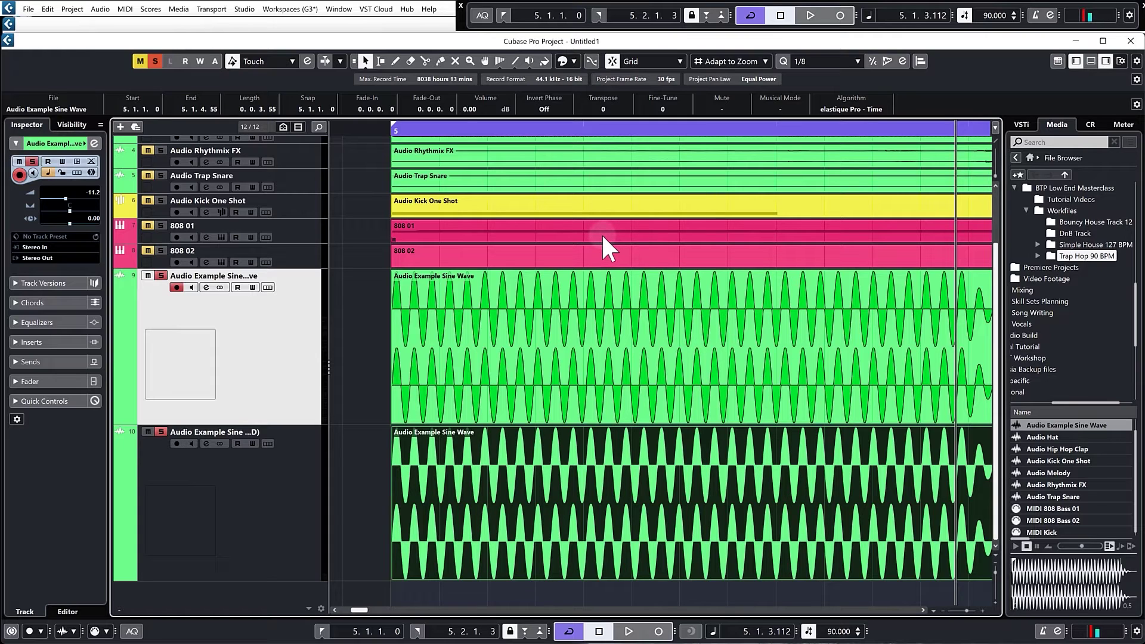
left_click(578, 337)
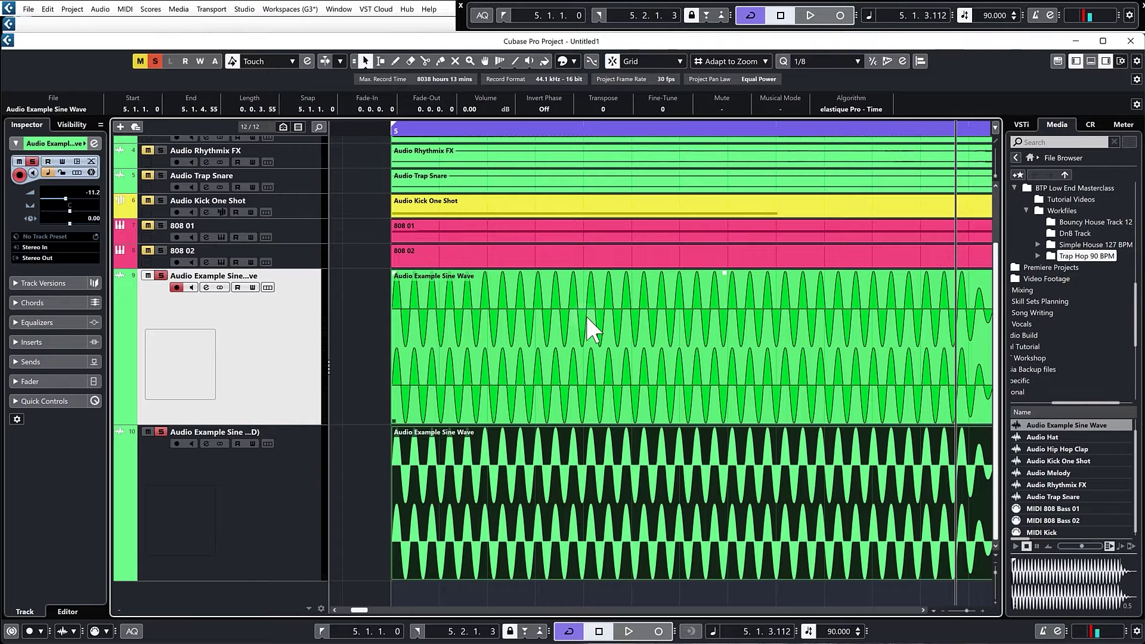
scroll(583, 349, "up", 3)
- Unsolo tracks 9 and 10 and remove both sine-wave tracks
left_click(583, 352)
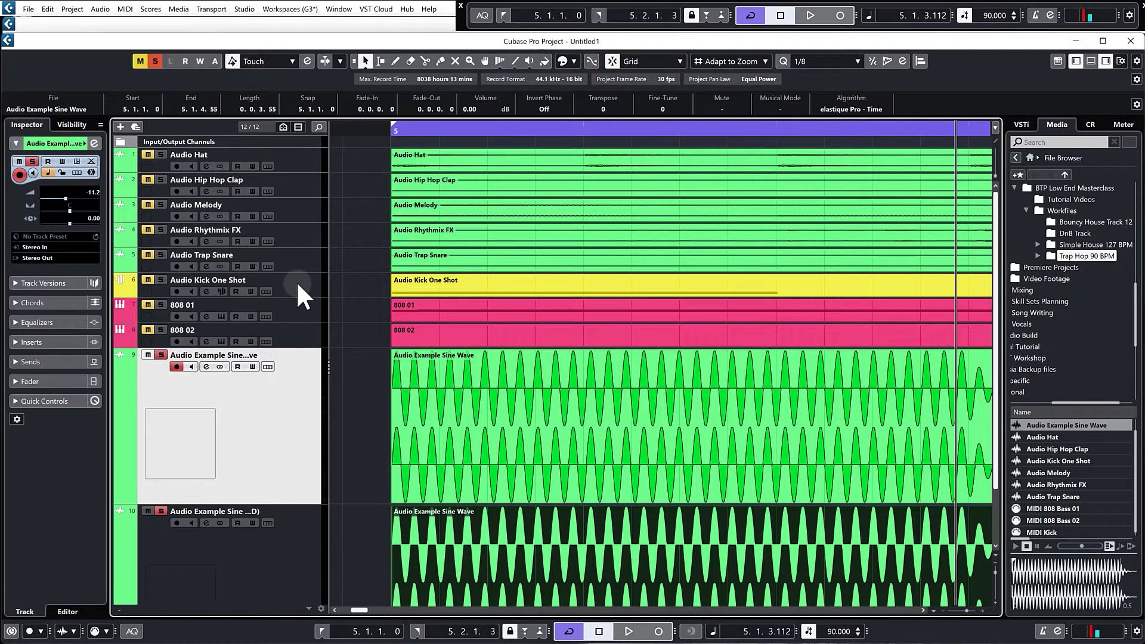
left_click(160, 355)
left_click(160, 511)
right_click(295, 538)
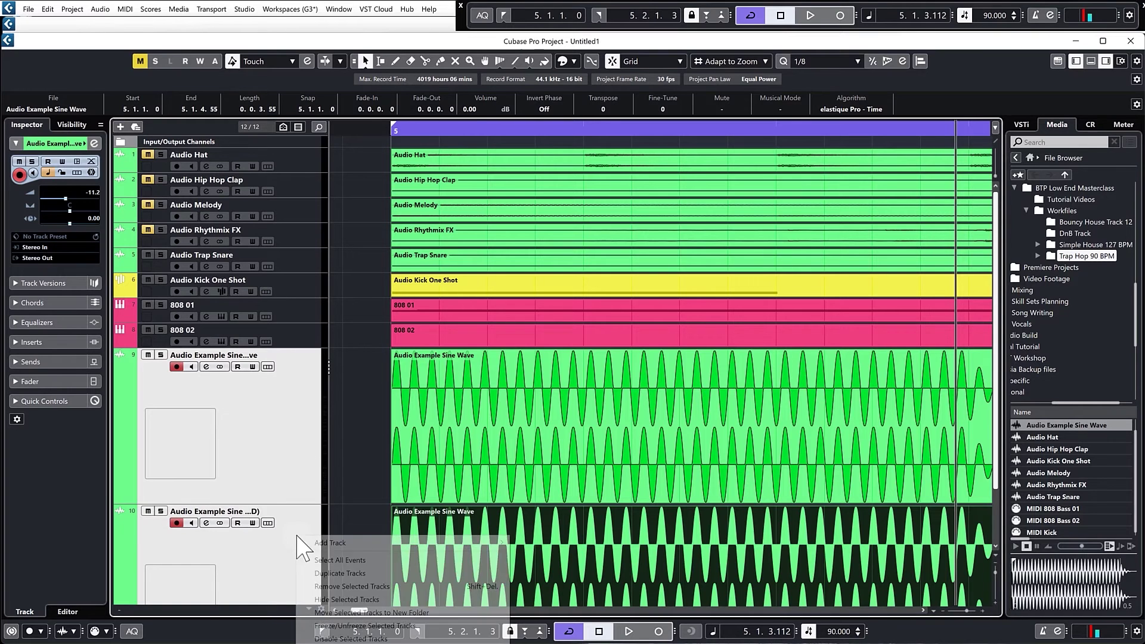
left_click(351, 587)
- Set the loop range to the 808 02 part and enlarge Sampler Control to show the kick
left_click(384, 285)
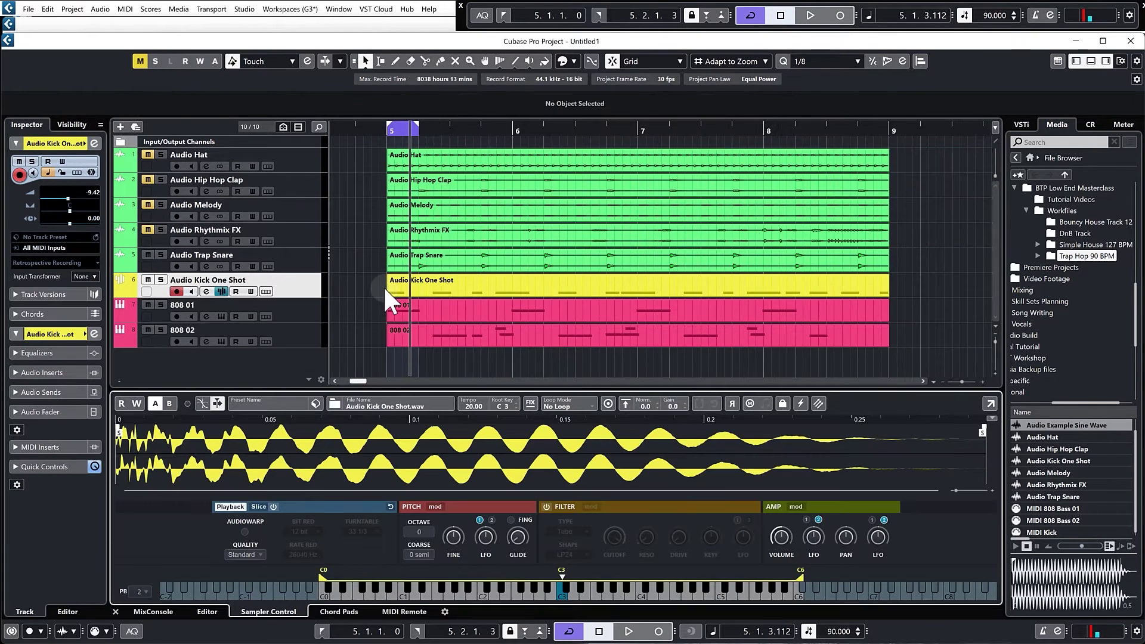
left_click(439, 337)
key("p")
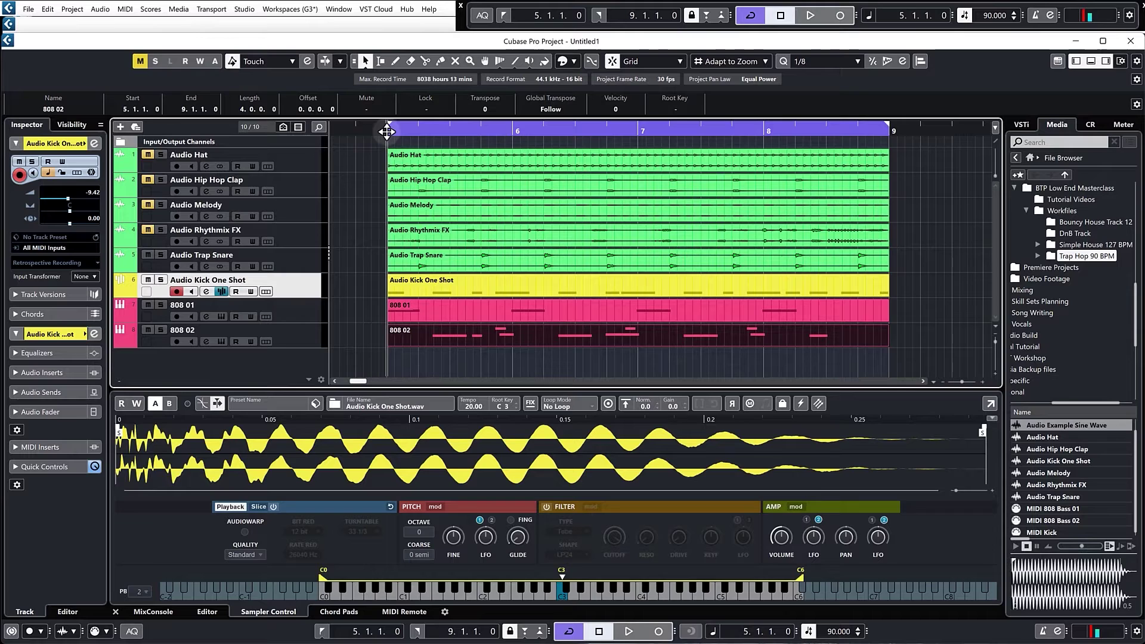
left_click_drag(275, 389, 271, 307)
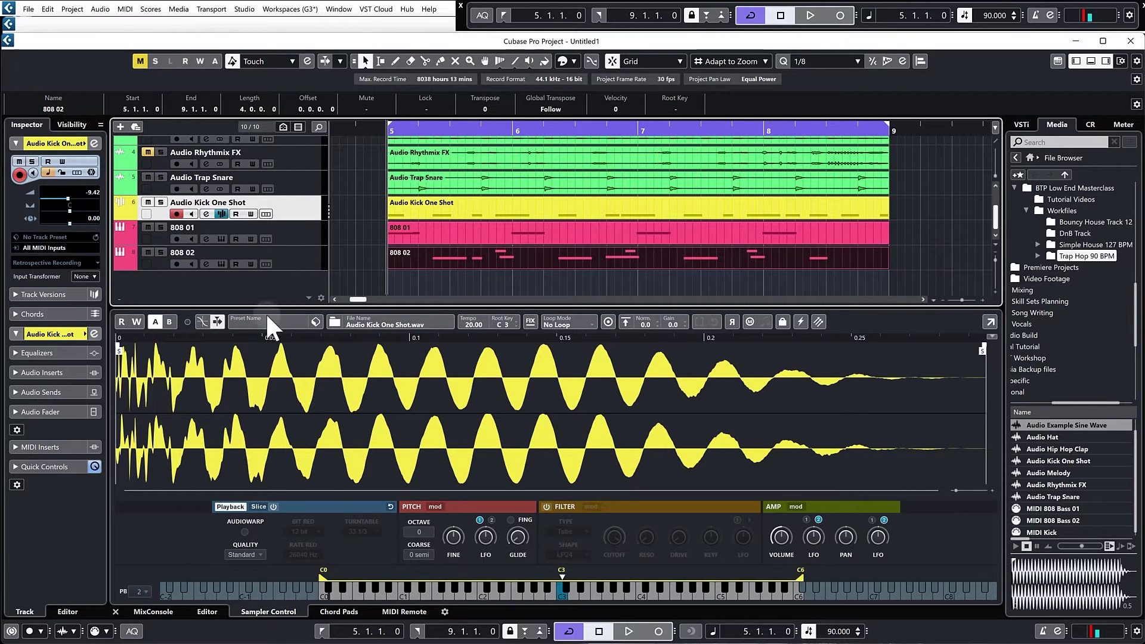
- Solo the Audio Kick One Shot track and play it from bar 5
left_click(161, 203)
key("space")
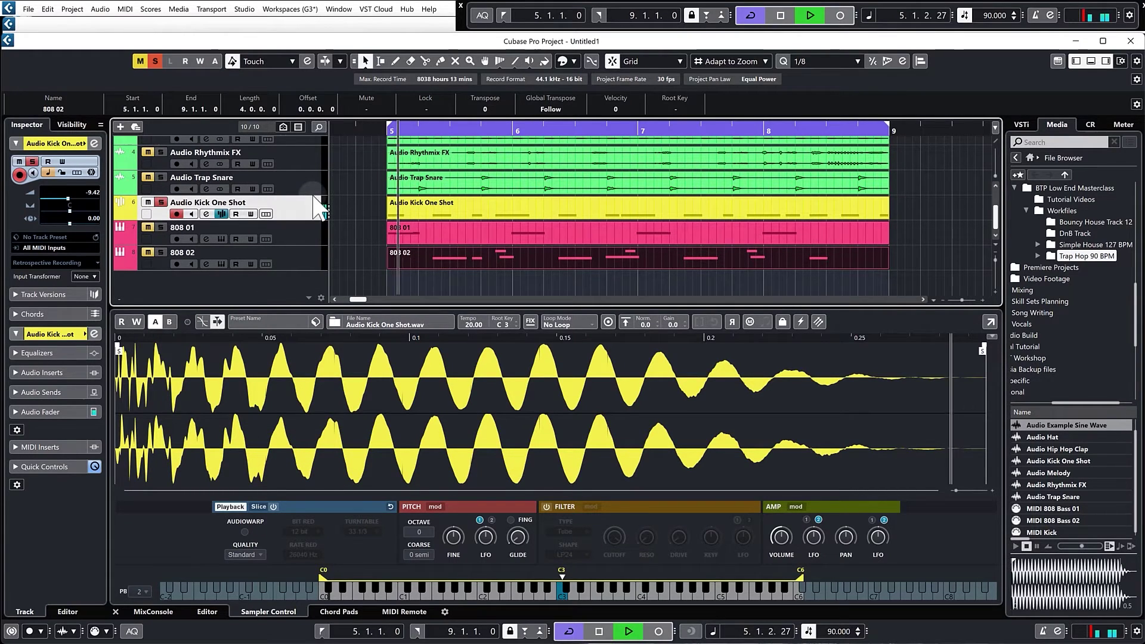
key("space")
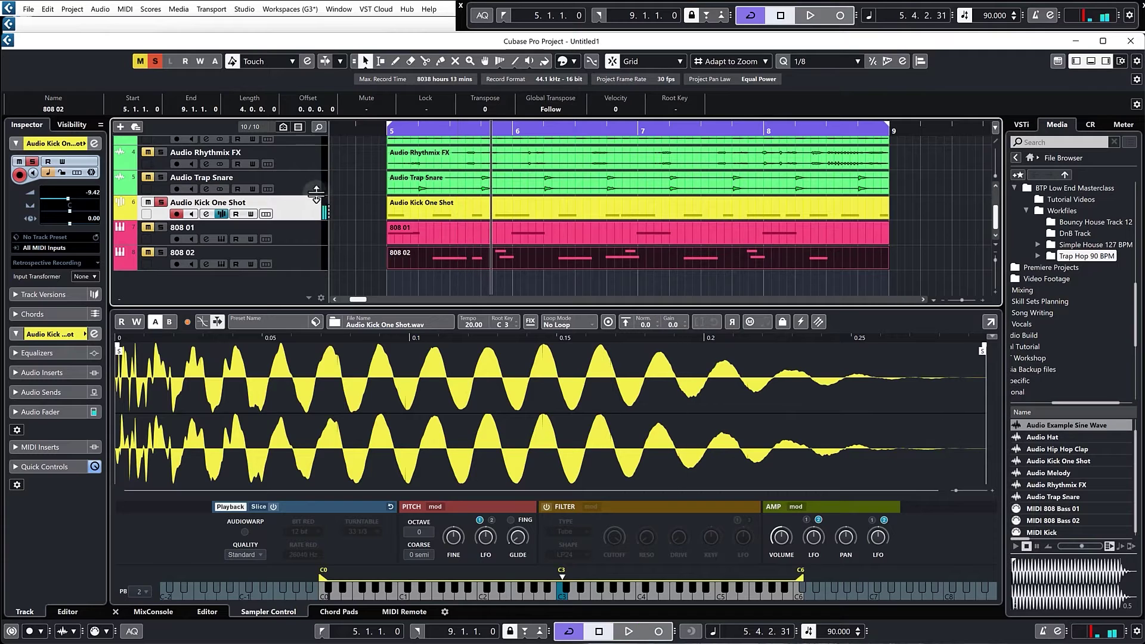
left_click(354, 278)
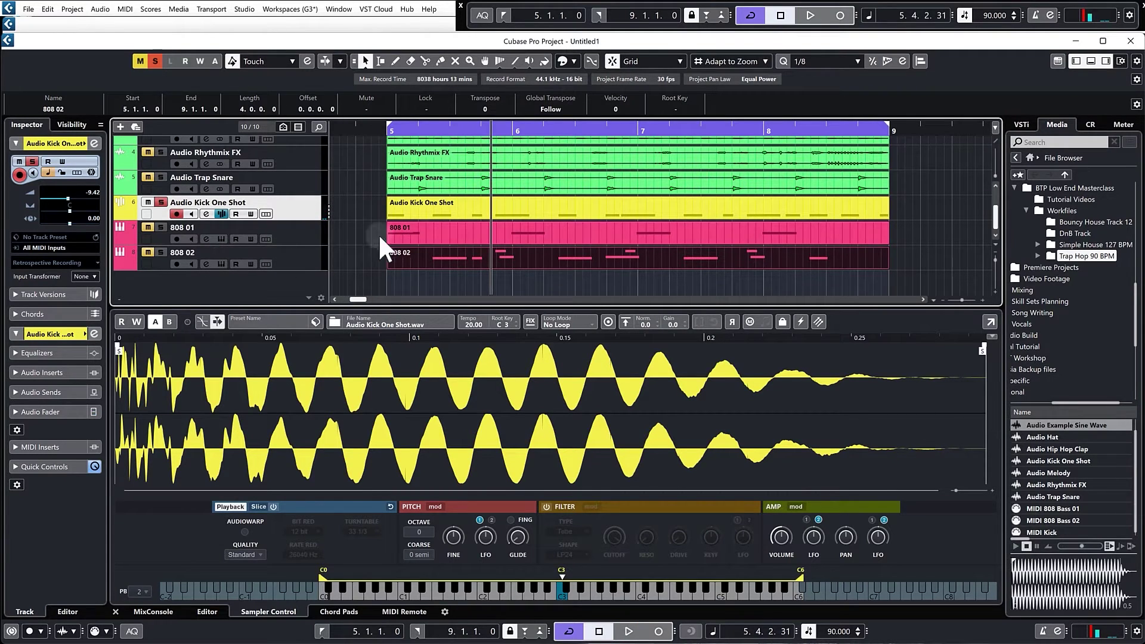
double_click(390, 129)
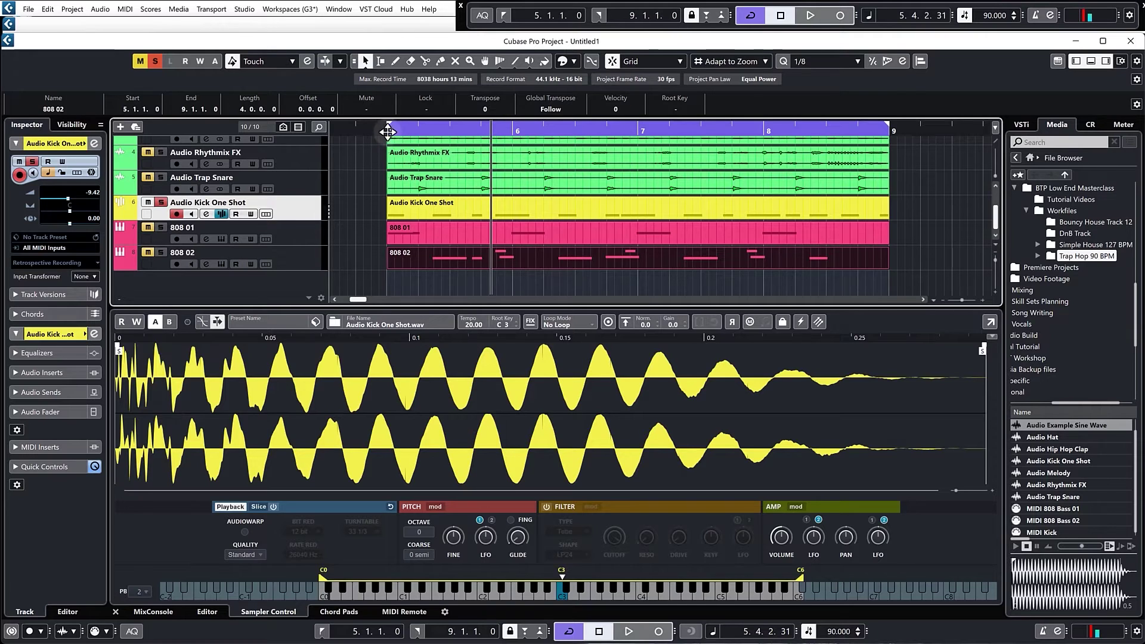
- Add a fade-out and trim the kick sample's end to about 0.13 s
left_click_drag(984, 351, 817, 345)
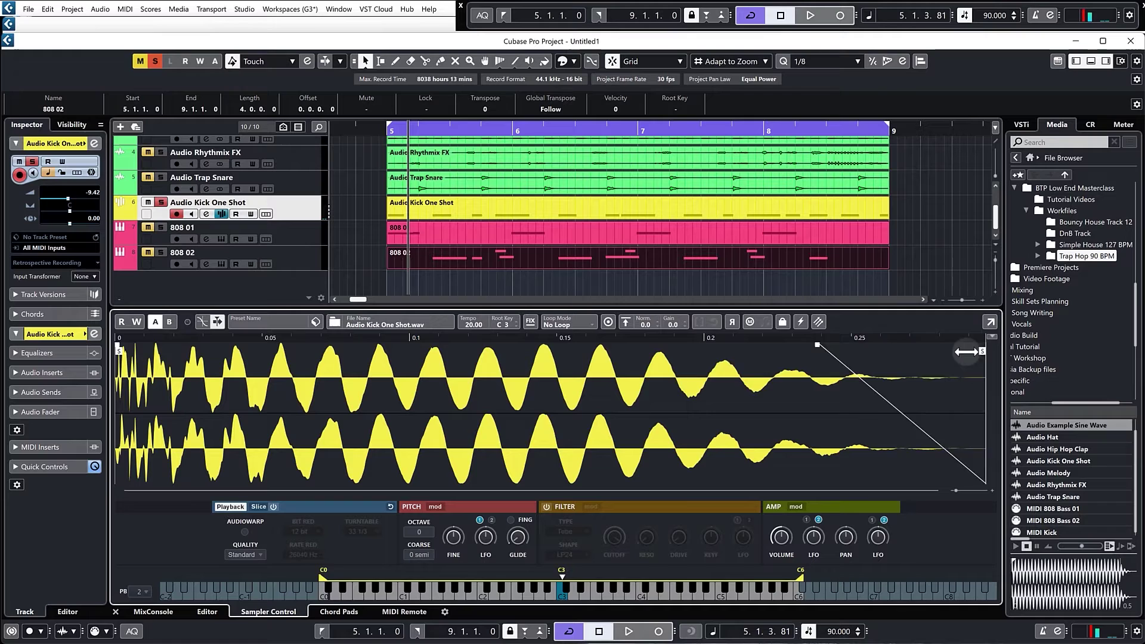
left_click_drag(984, 337, 466, 337)
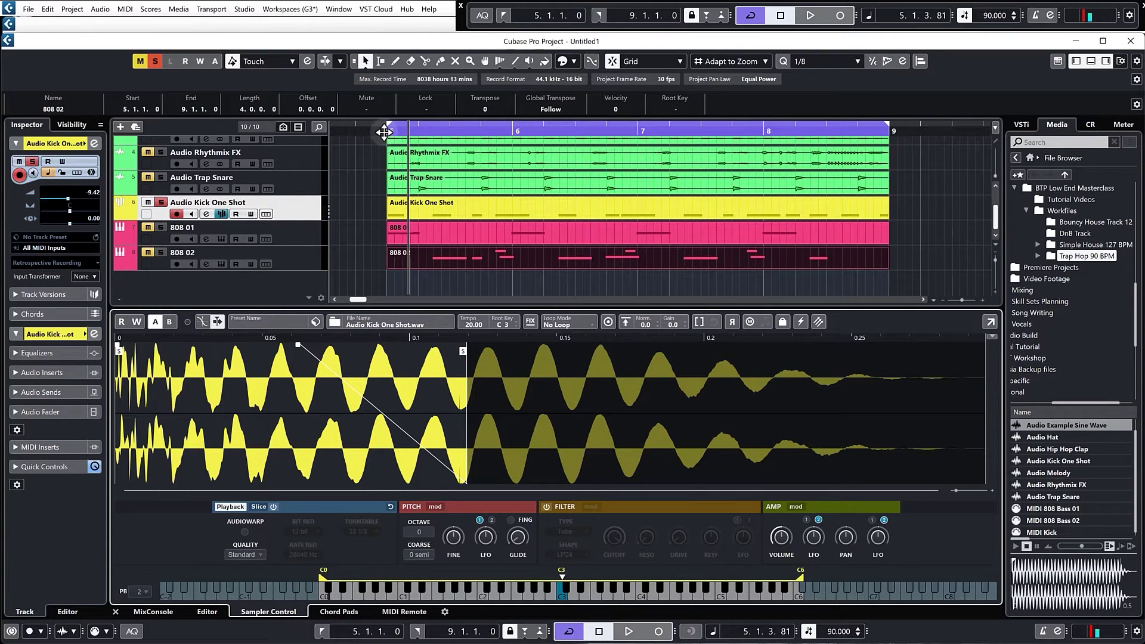
key("space")
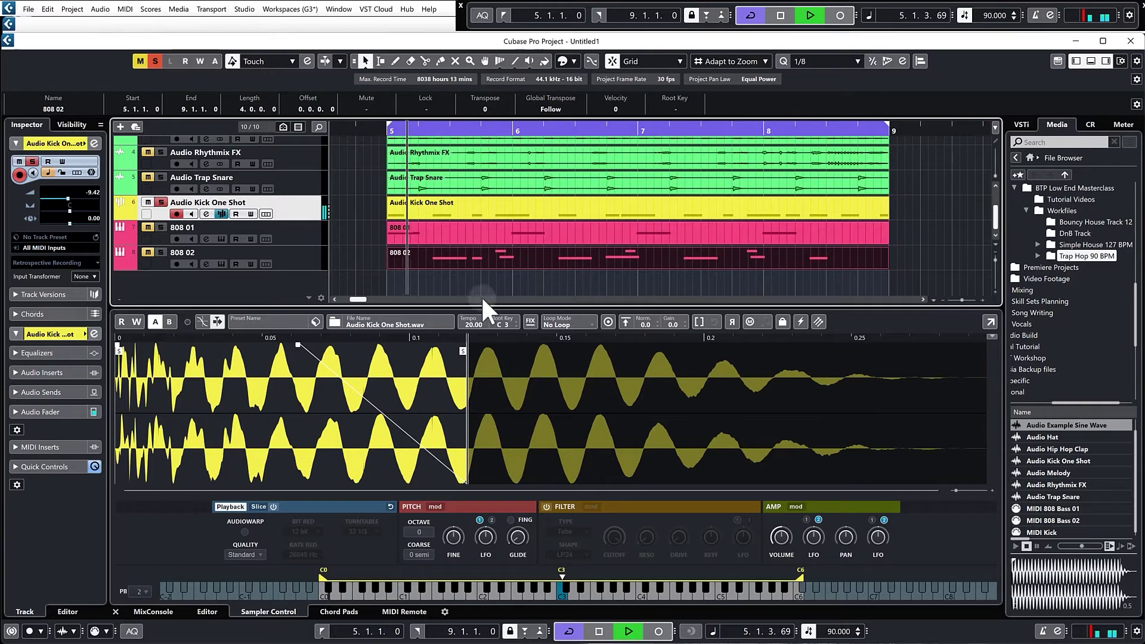
mouse_move(461, 351)
left_mouse_down()
mouse_move(511, 358)
mouse_move(507, 349)
left_mouse_up()
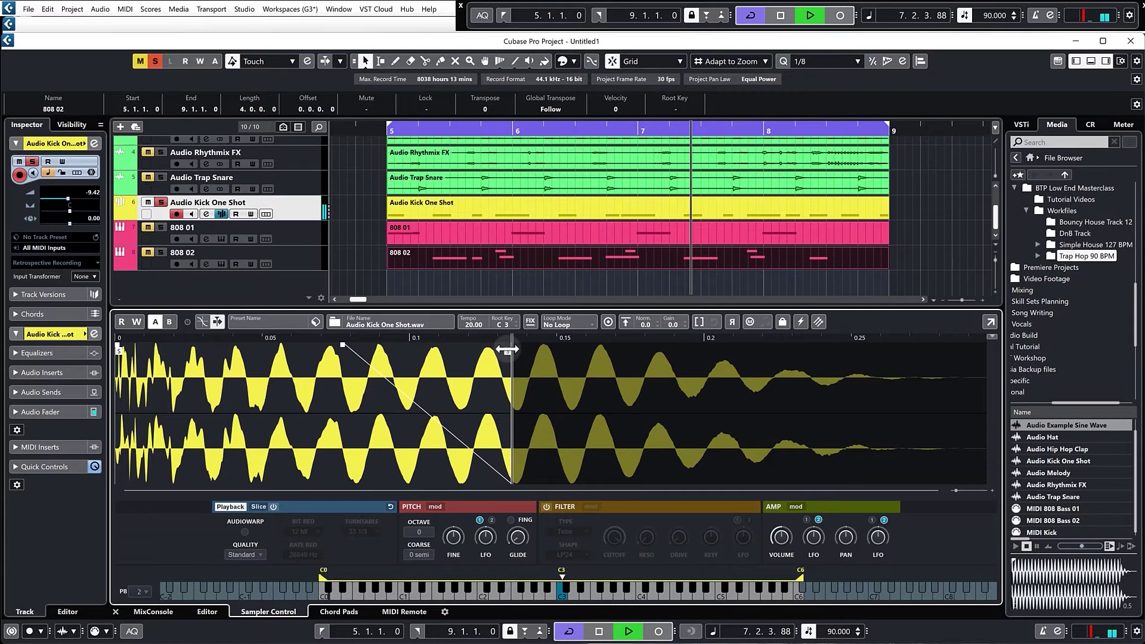
key("space")
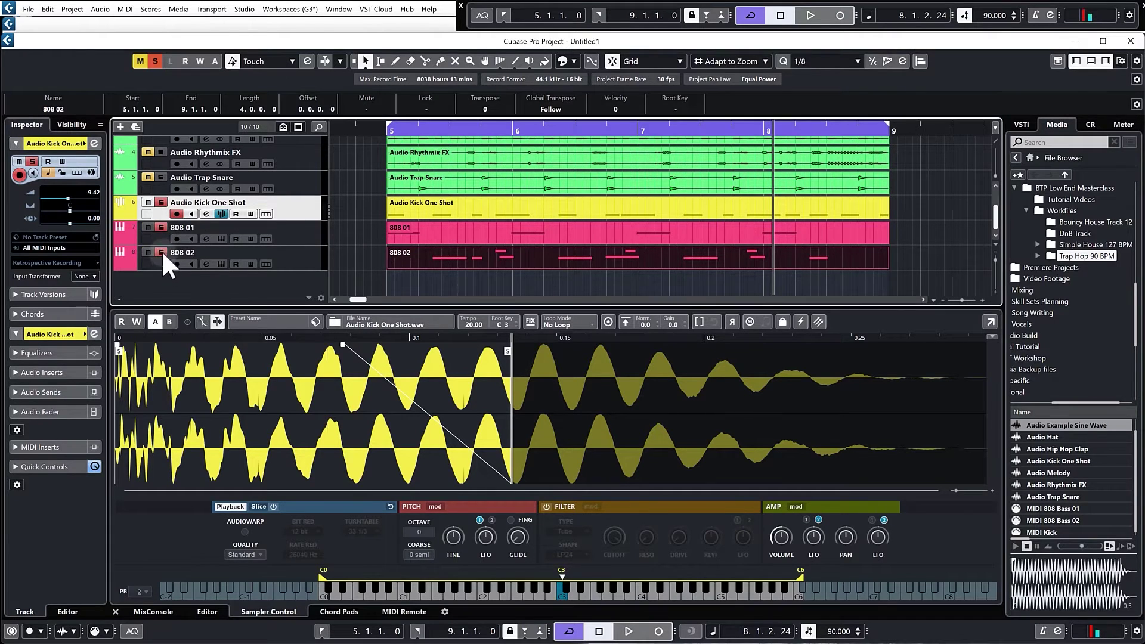
left_click(393, 128)
key("space")
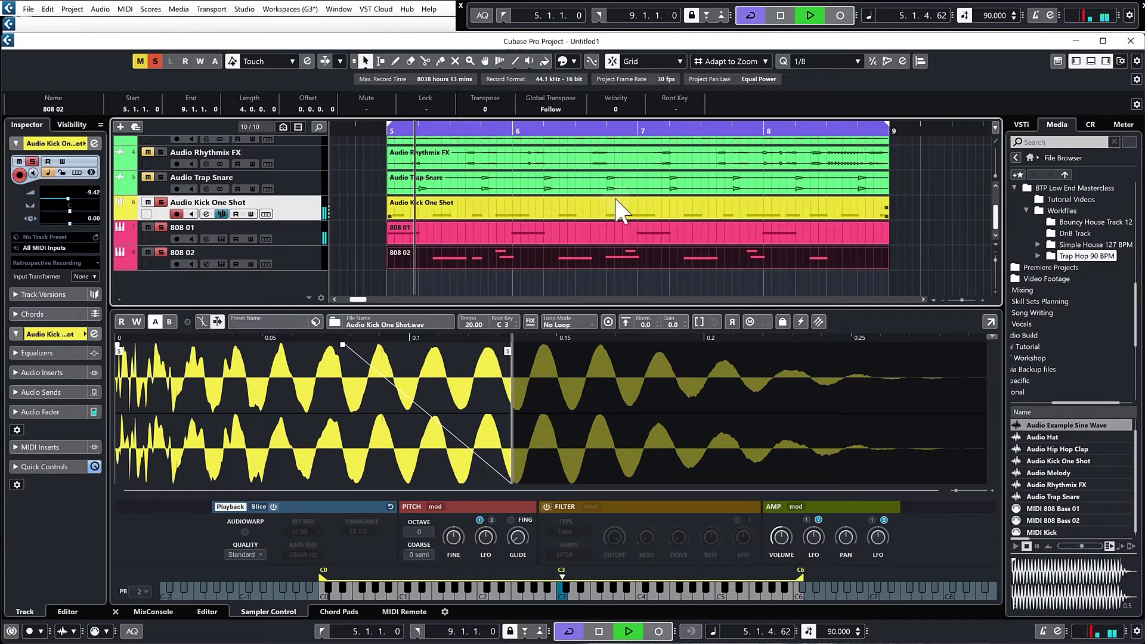
key("space")
left_click(364, 231)
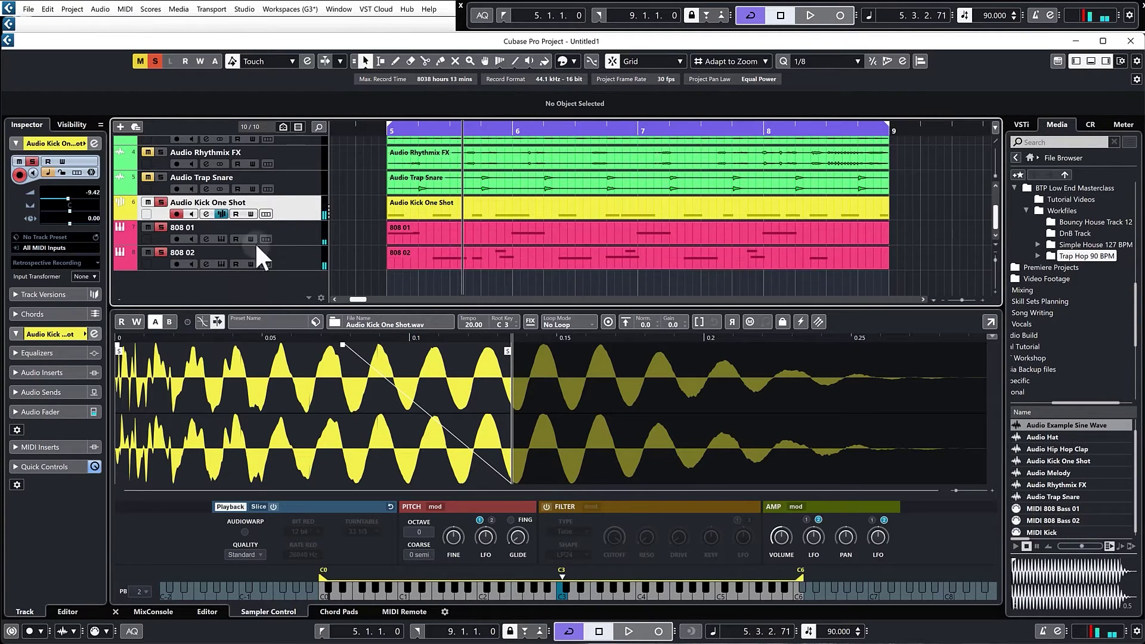
double_click(414, 227)
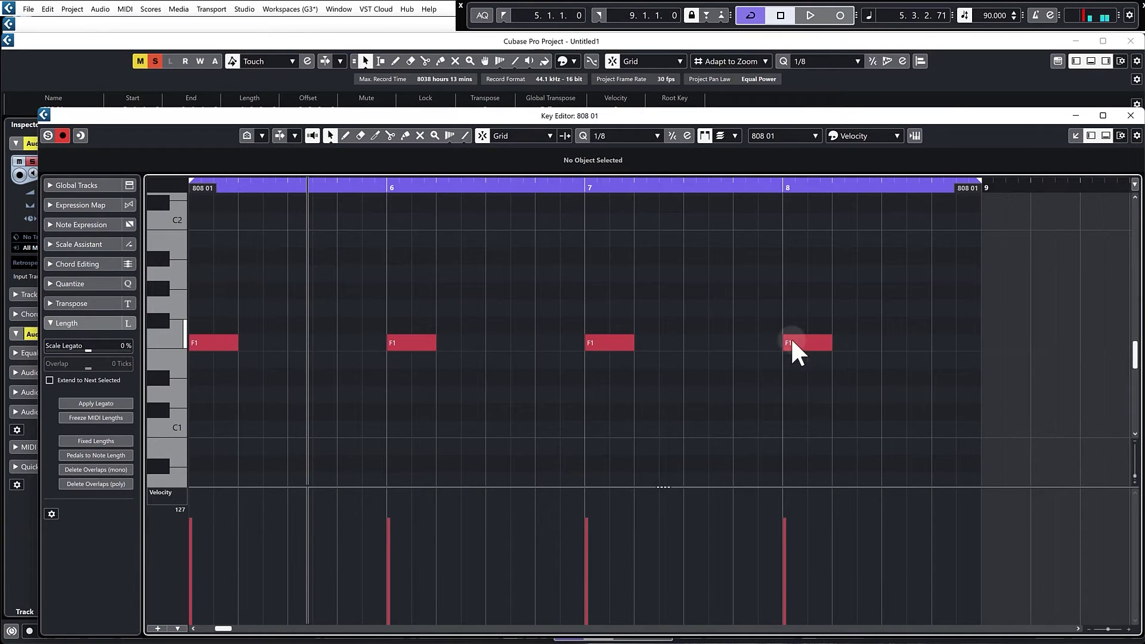
left_click(1131, 116)
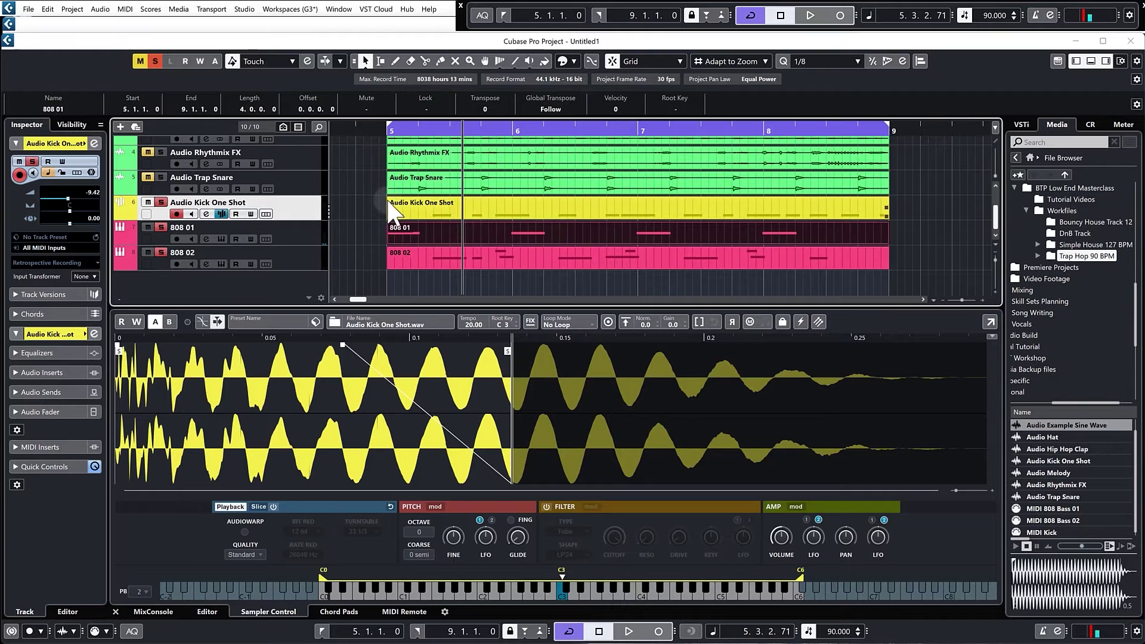
left_click(397, 127)
- Open the kick's Channel Settings, play to view its spectrum, and move the window lower
left_click(206, 214)
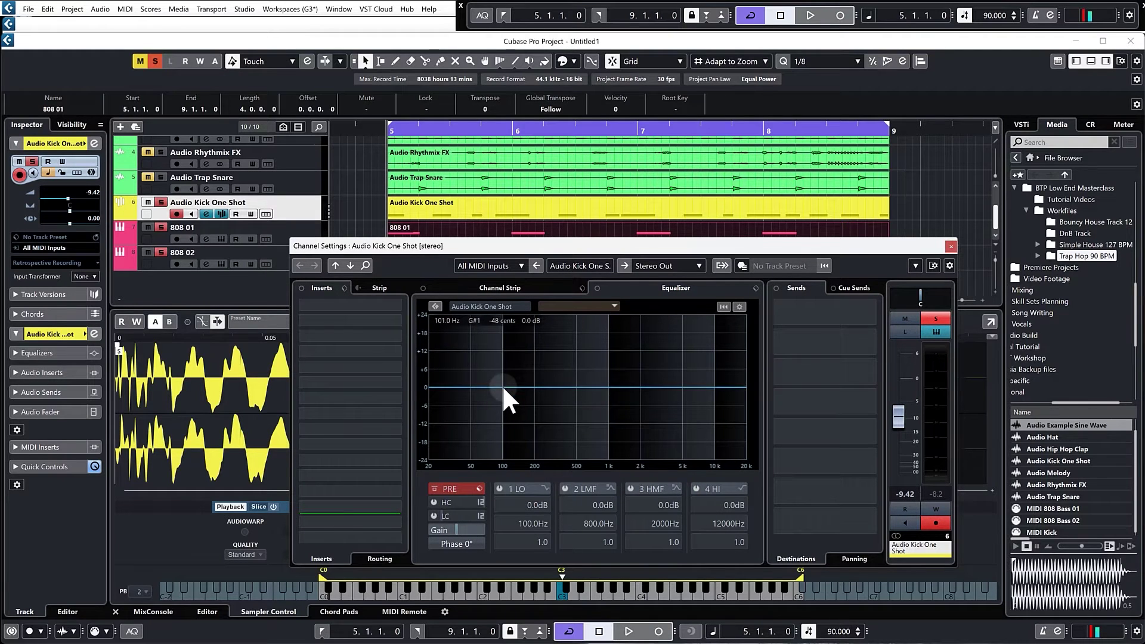
key("space")
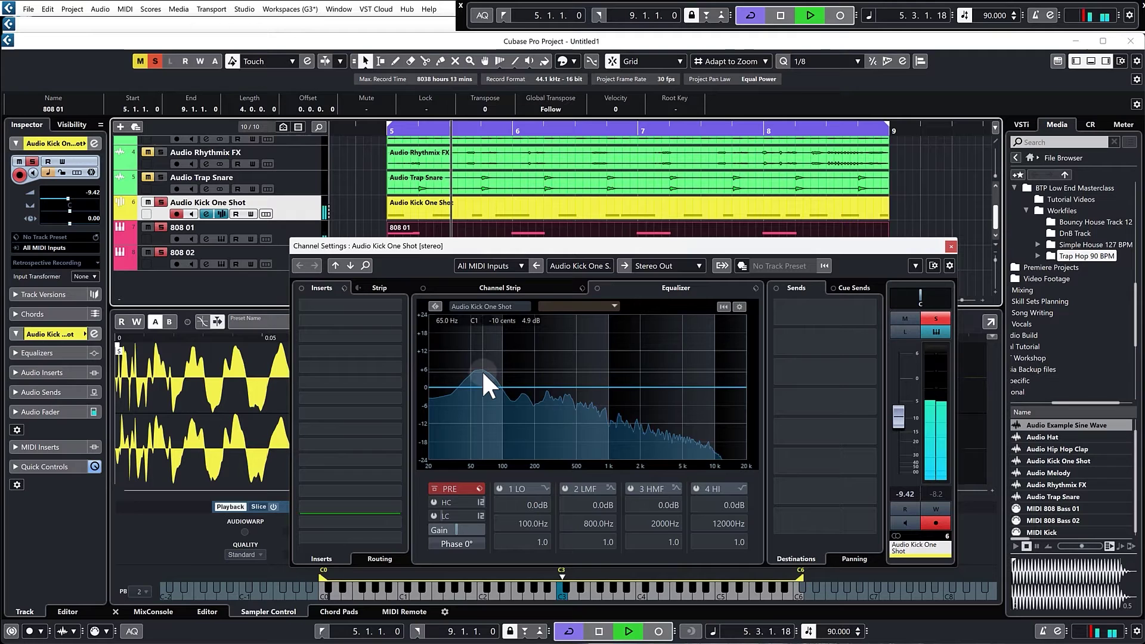
key("space")
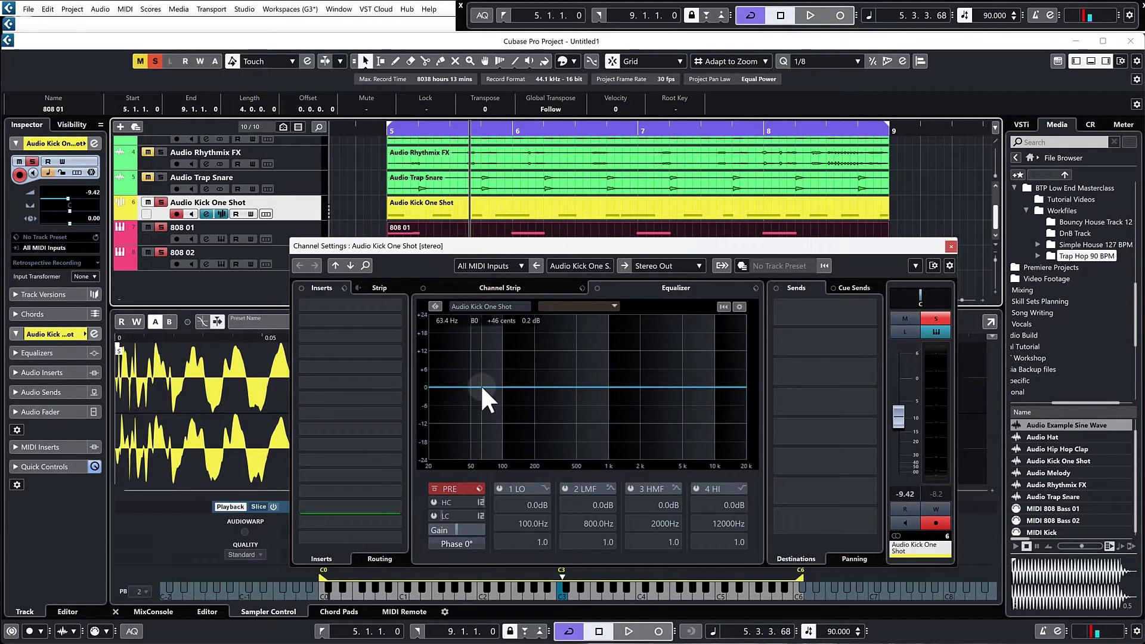
key("space")
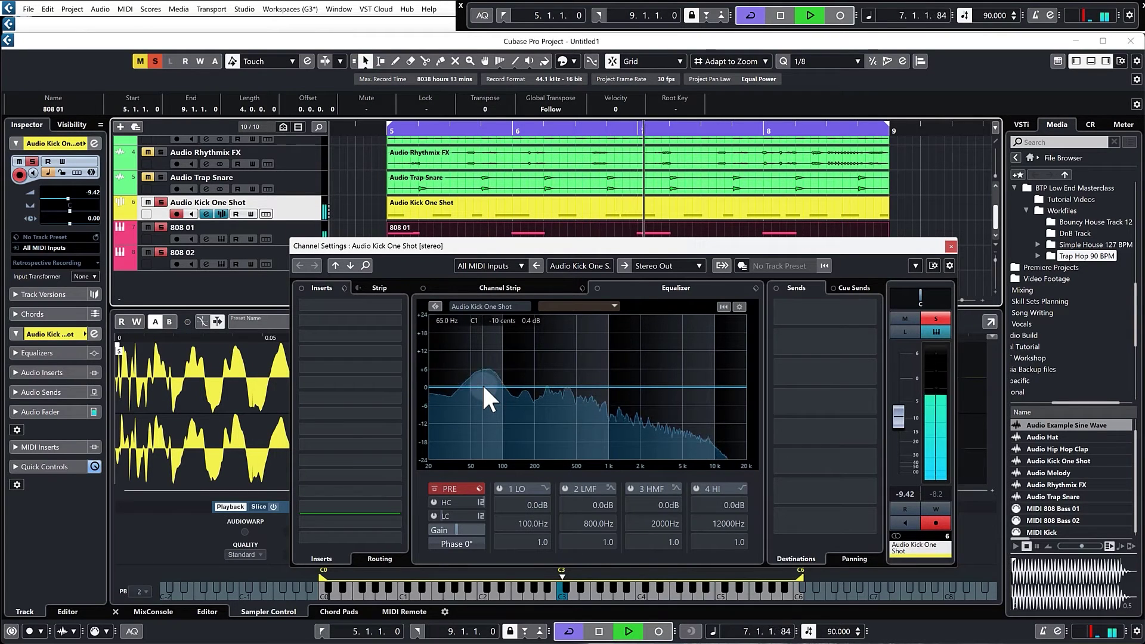
key("space")
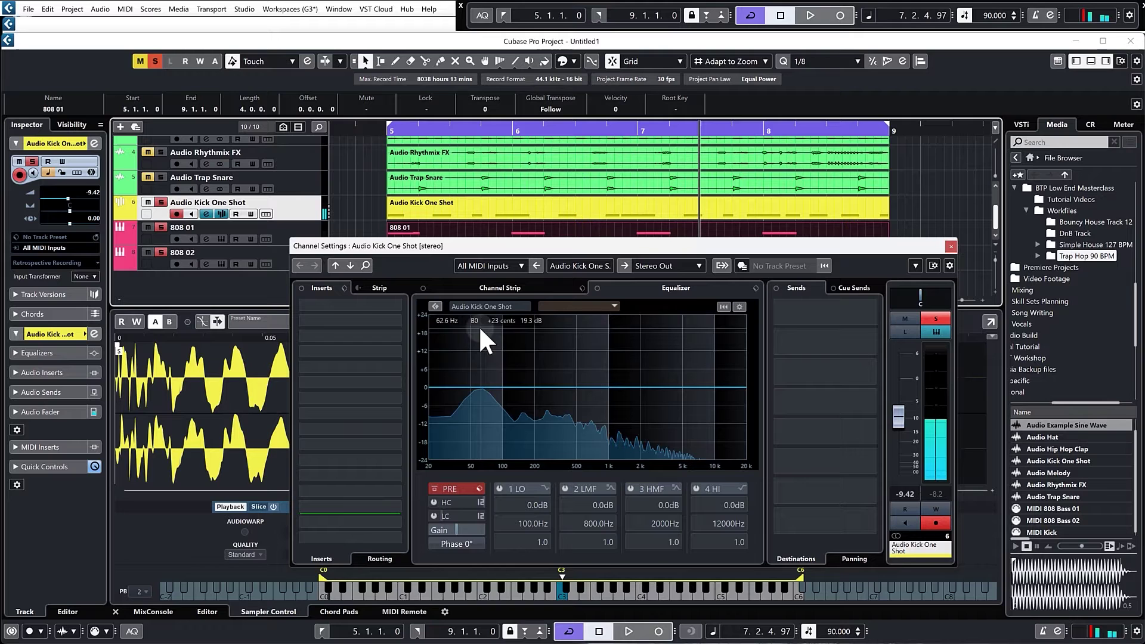
left_click_drag(507, 247, 506, 289)
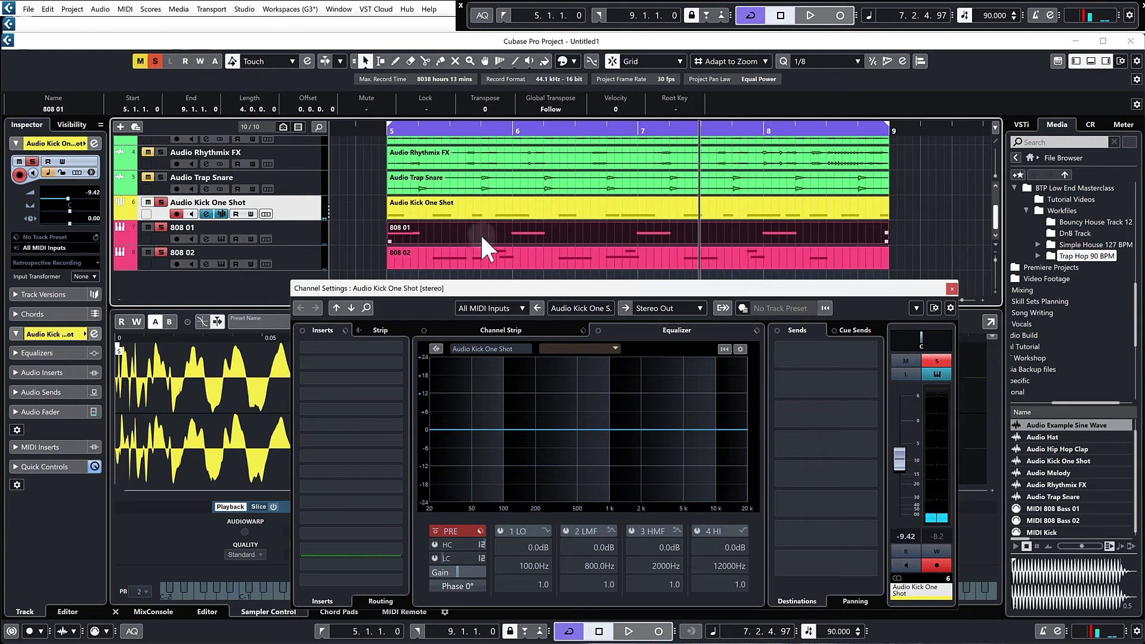
- Transpose the kick part's C3 notes up to F3 and reposition the Channel Settings window
double_click(437, 221)
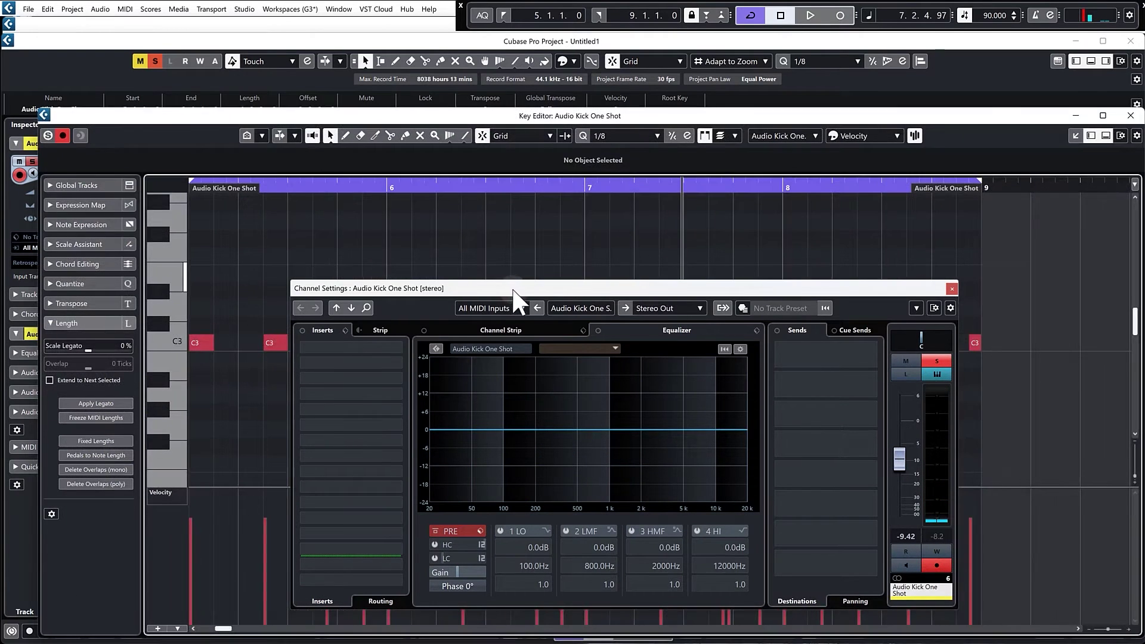
left_click_drag(514, 295, 516, 495)
left_click_drag(904, 385, 299, 281)
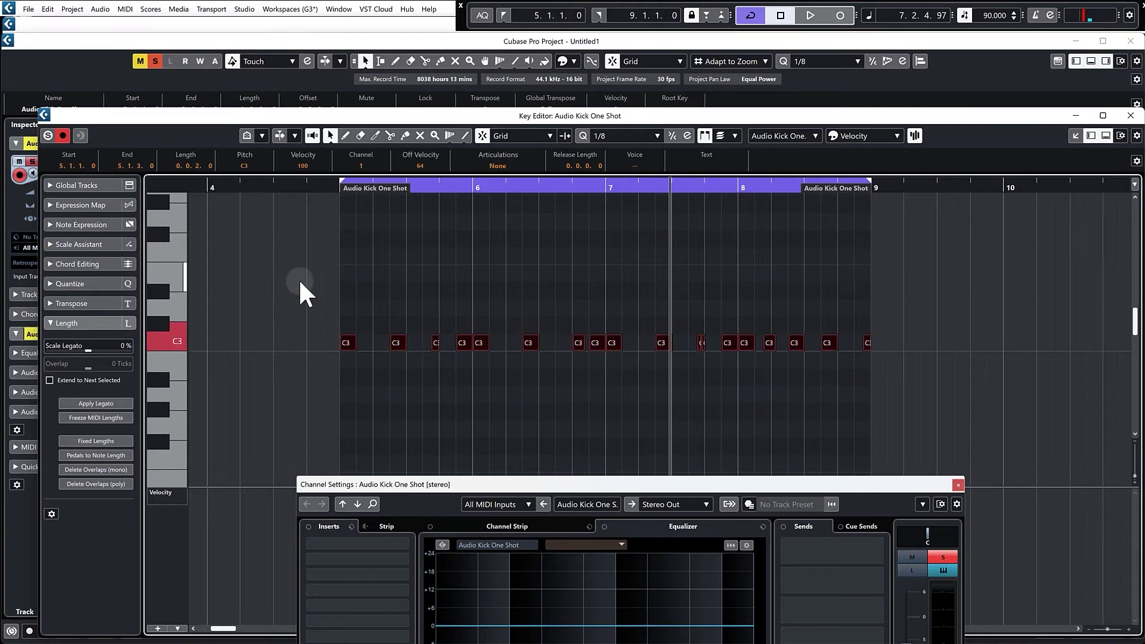
key("Up")
key("Up")
key("Up")
key("Up")
key("Up")
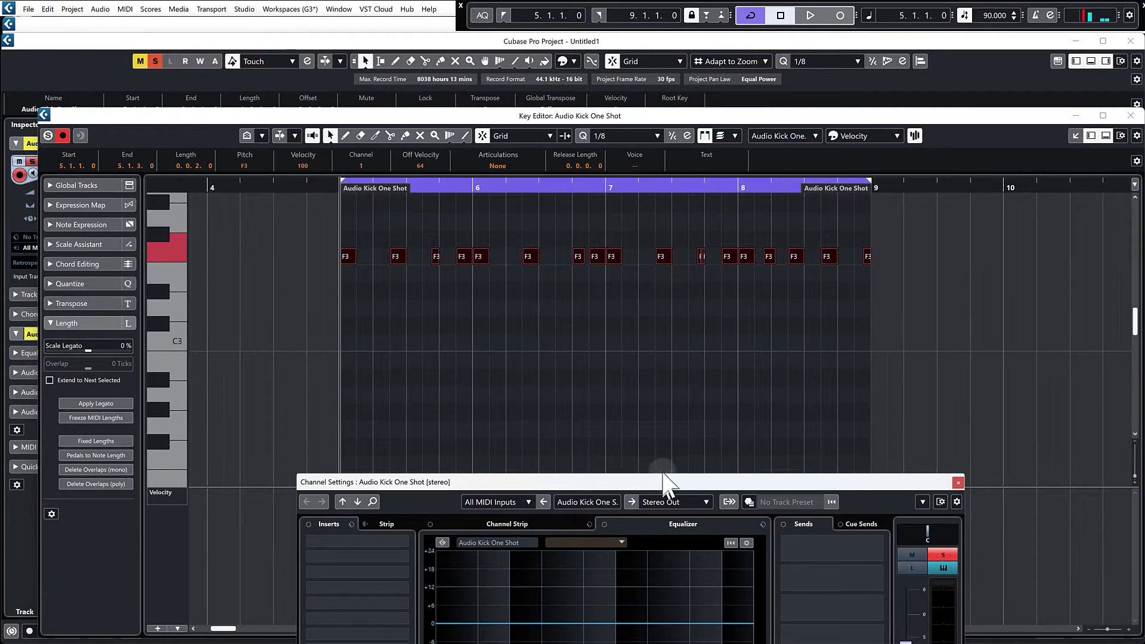
left_click_drag(665, 485, 662, 319)
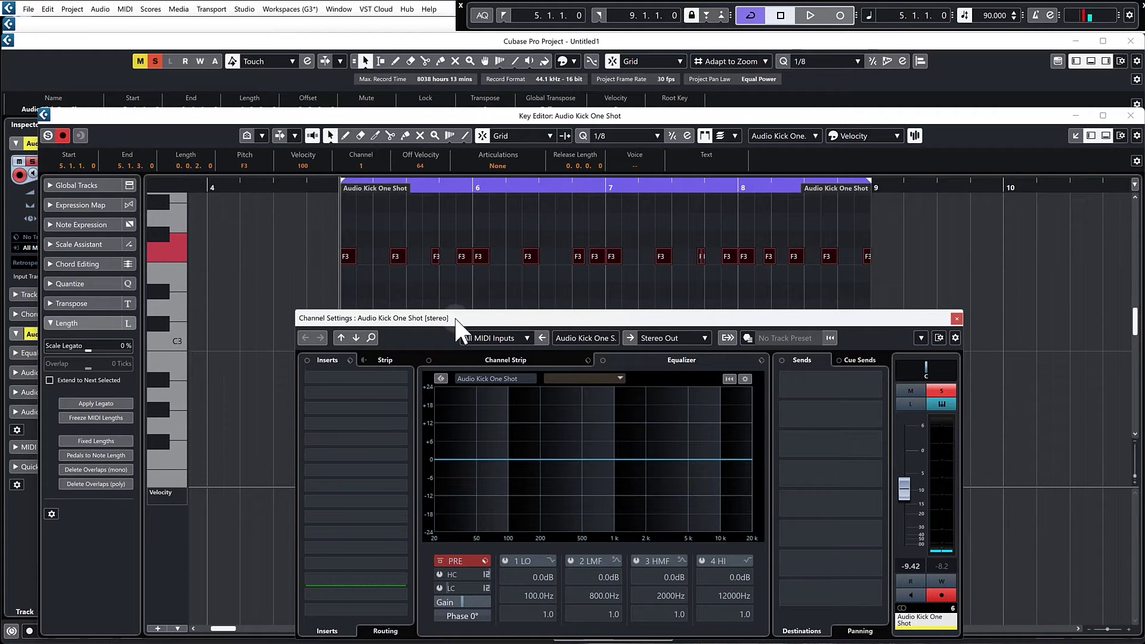
left_click_drag(471, 324, 580, 327)
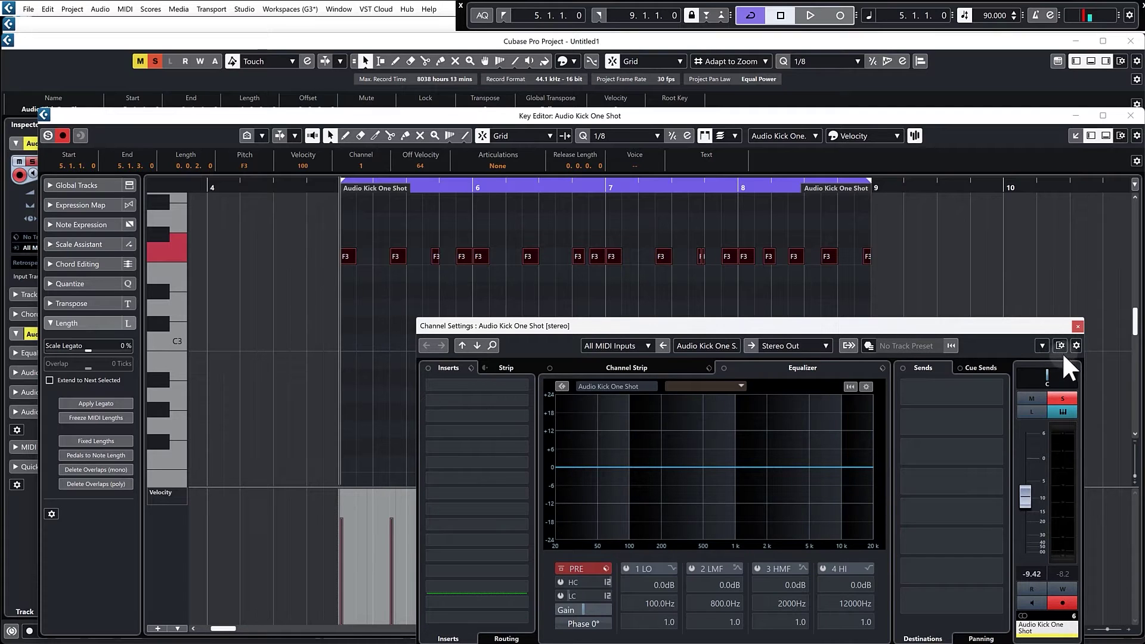
- Unsolo the kick channel and play briefly to hear the change
left_click(1062, 399)
key("space")
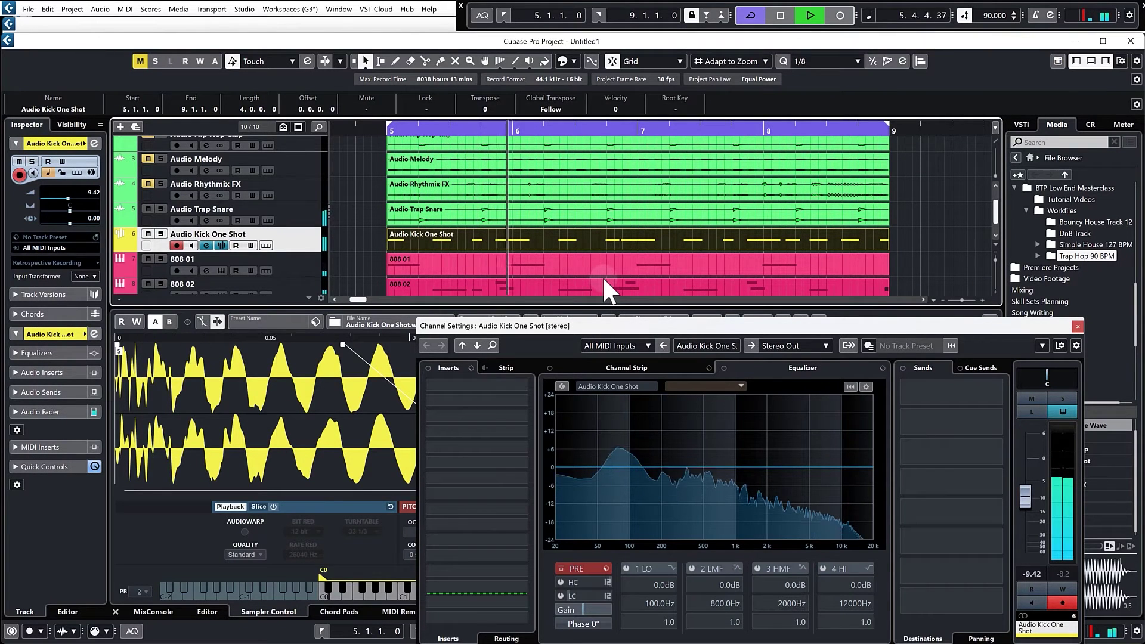
key("space")
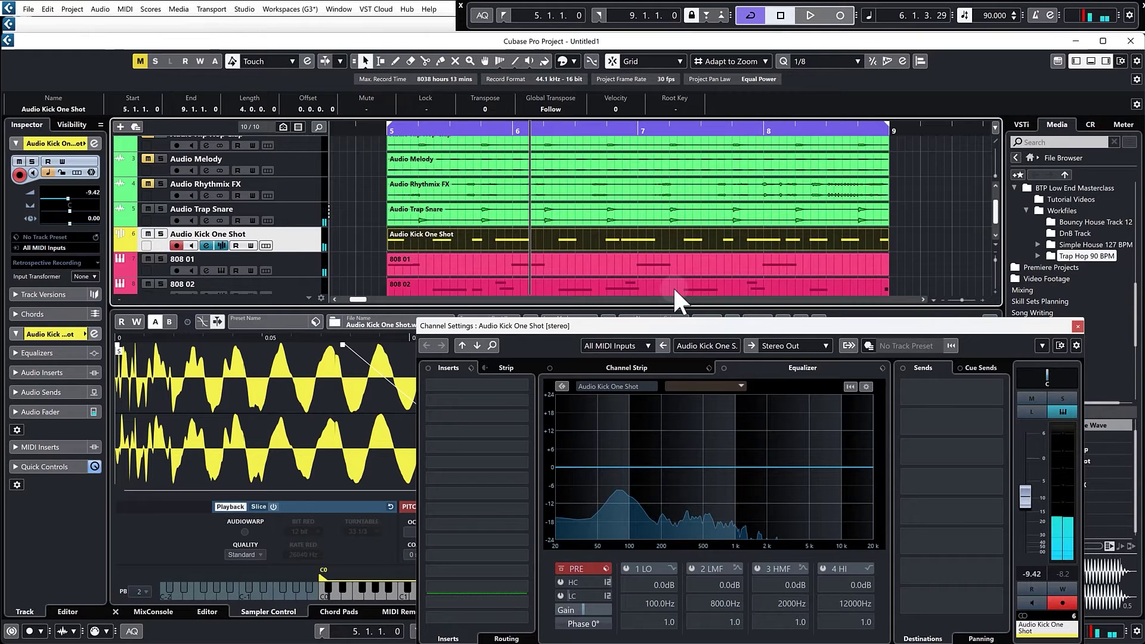
- Play the project again from bar 5, then deselect the kick event
left_click(487, 245)
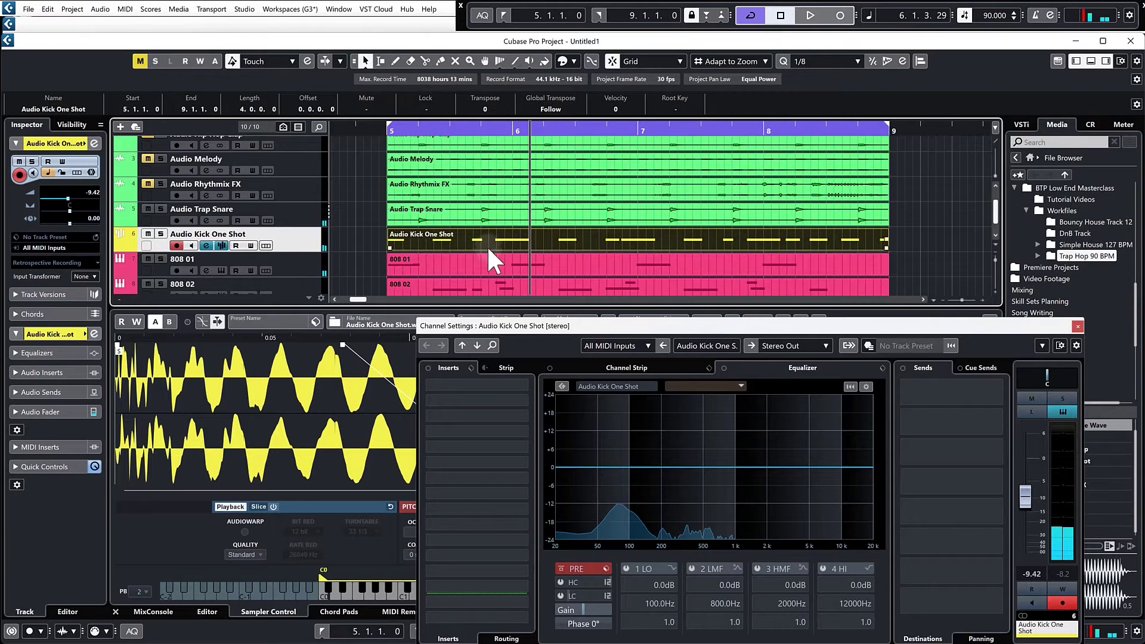
left_click(389, 127)
key("space")
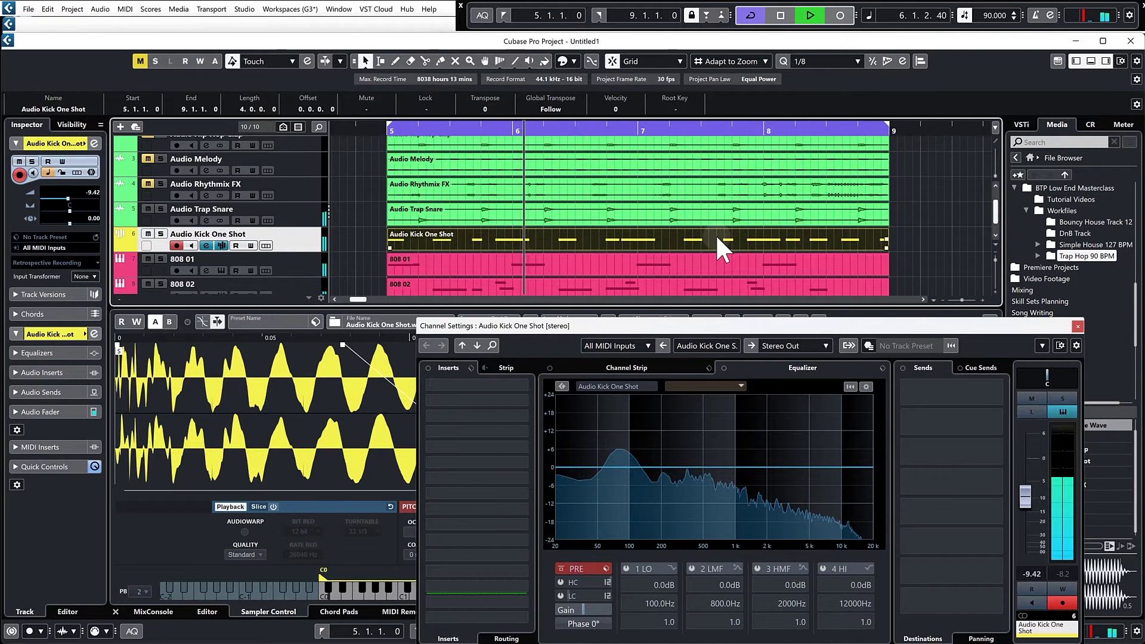
key("space")
left_click(384, 235)
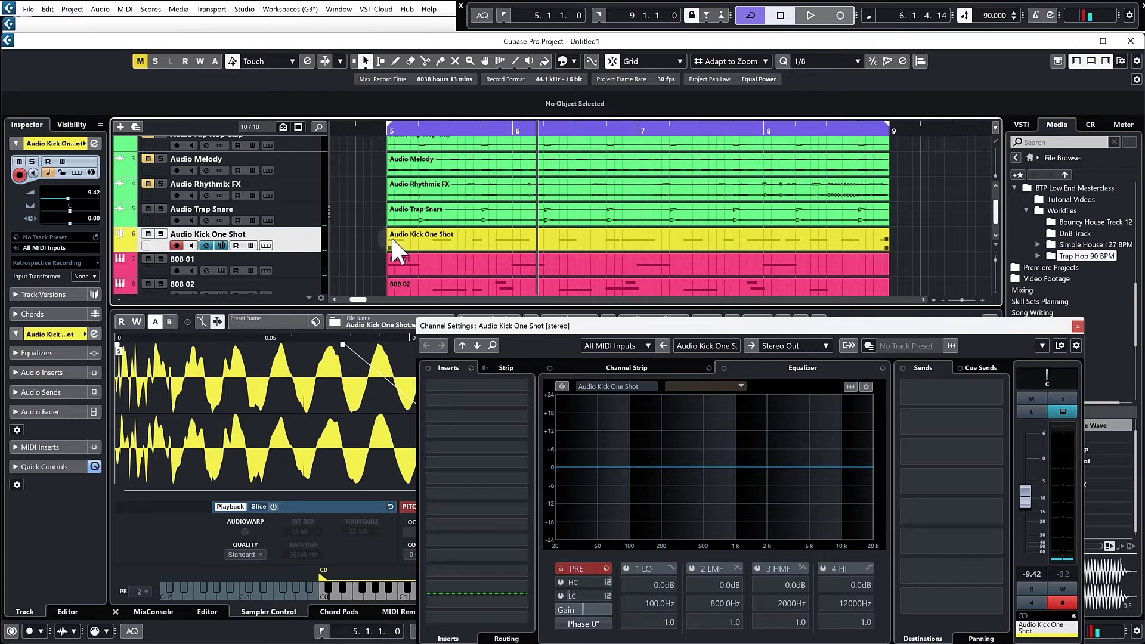
- Review the 808 01 part's F1, A# and F#1 notes, close its editor, and return to the loop start
double_click(436, 281)
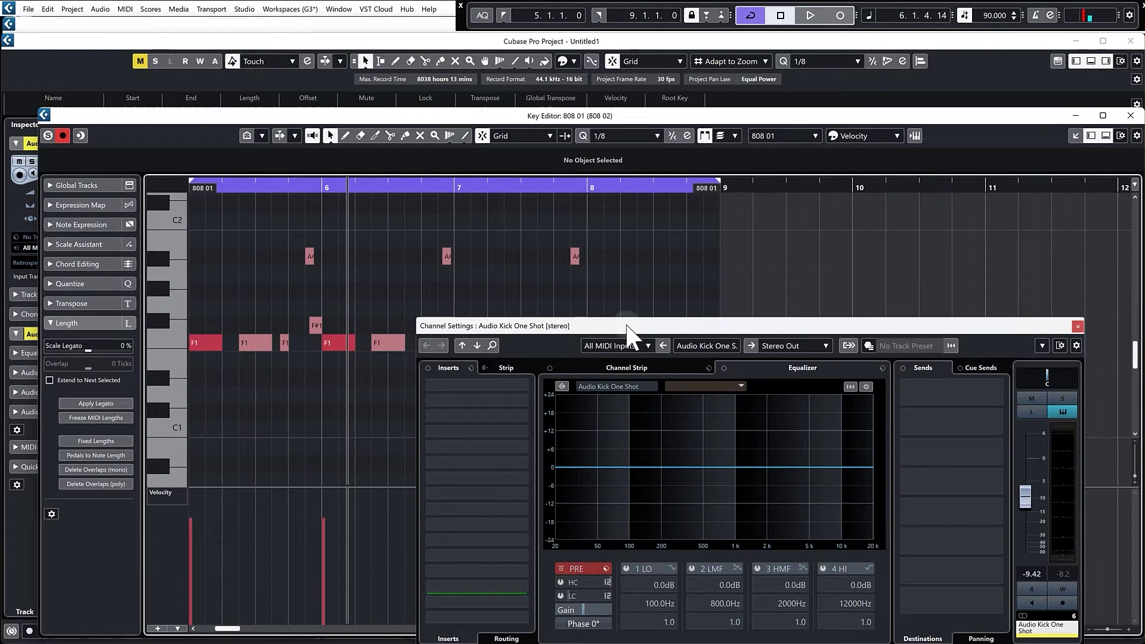
left_click_drag(256, 382, 921, 347)
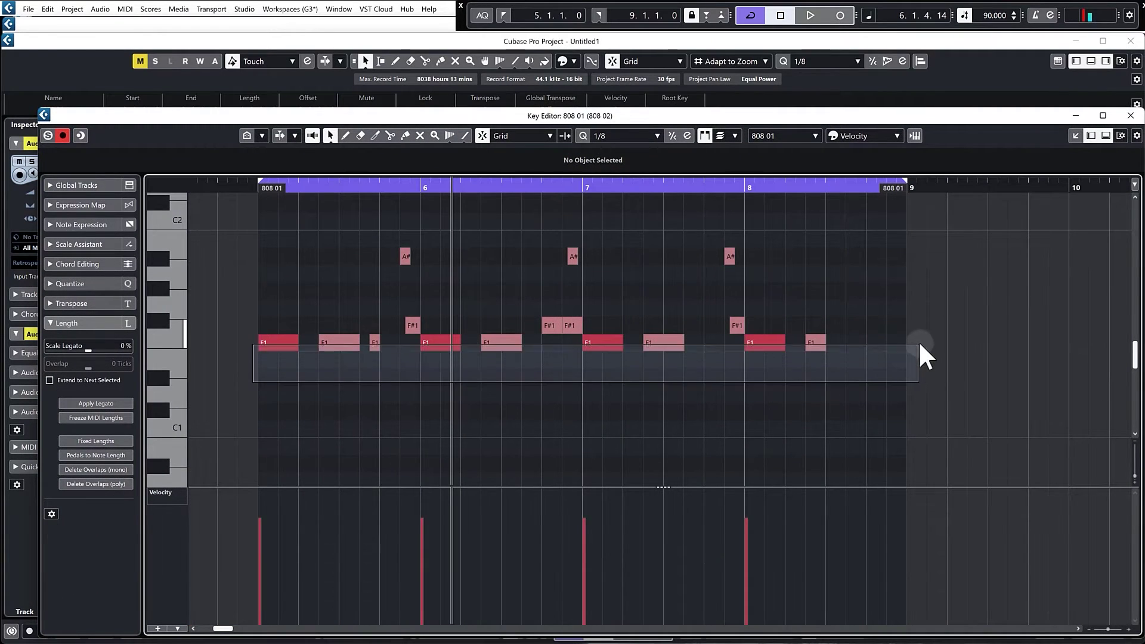
left_click(477, 396)
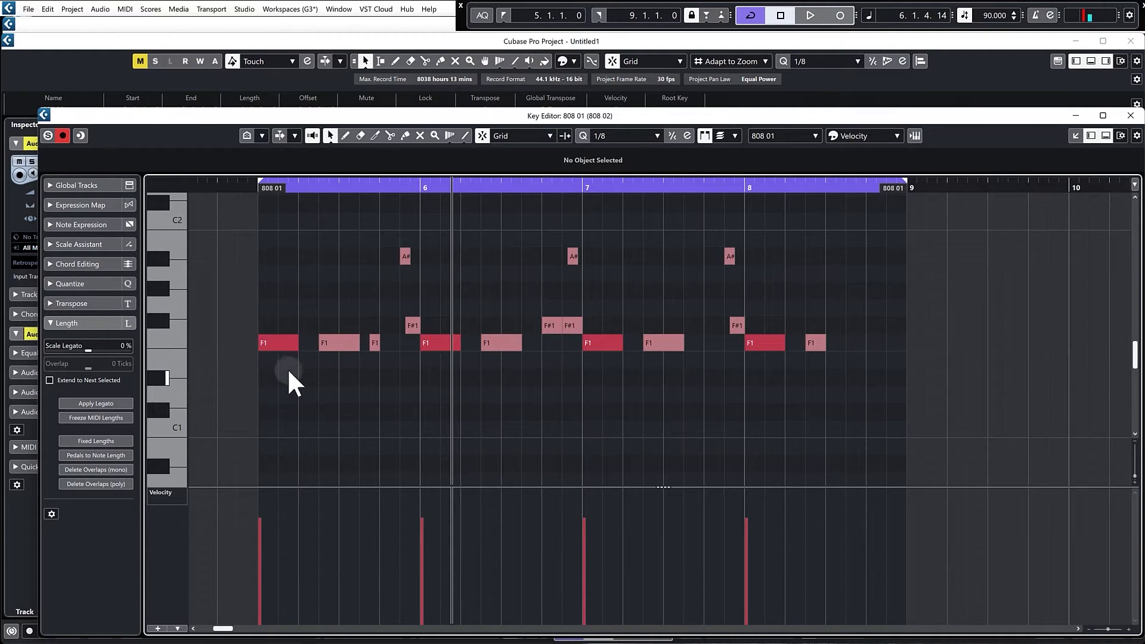
left_click_drag(327, 231, 776, 322)
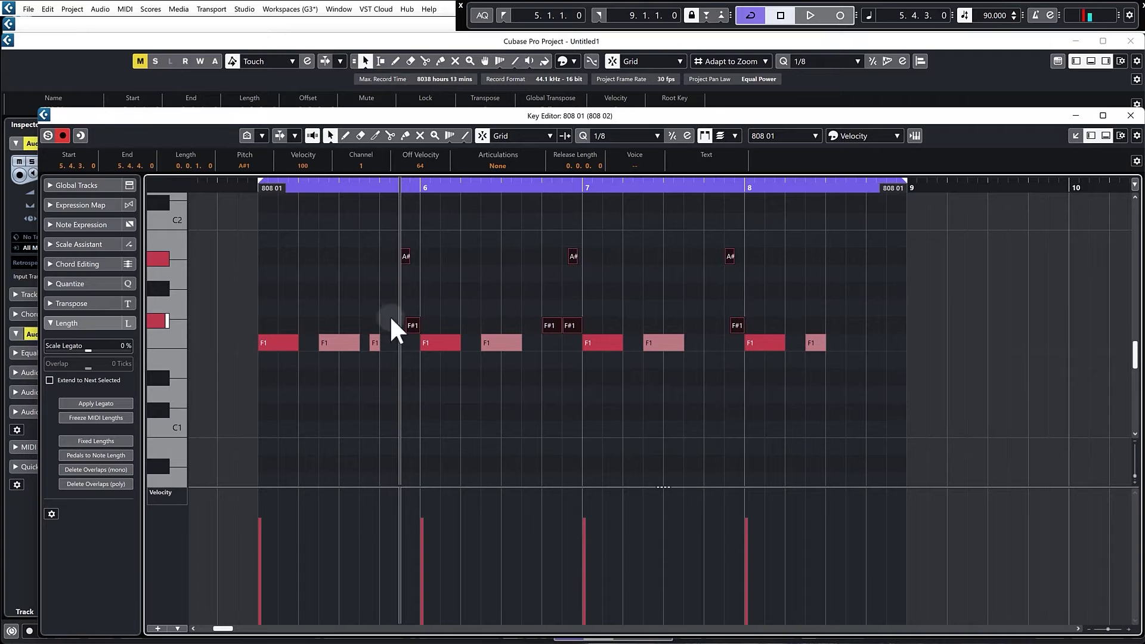
left_click(1131, 115)
key("KP_1")
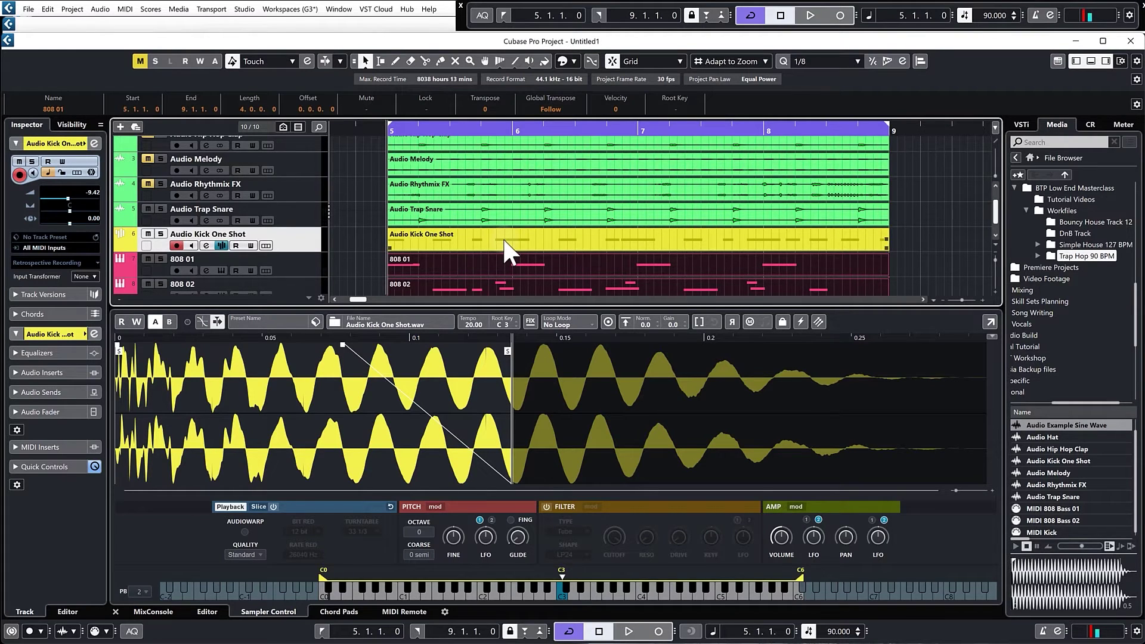
key("space")
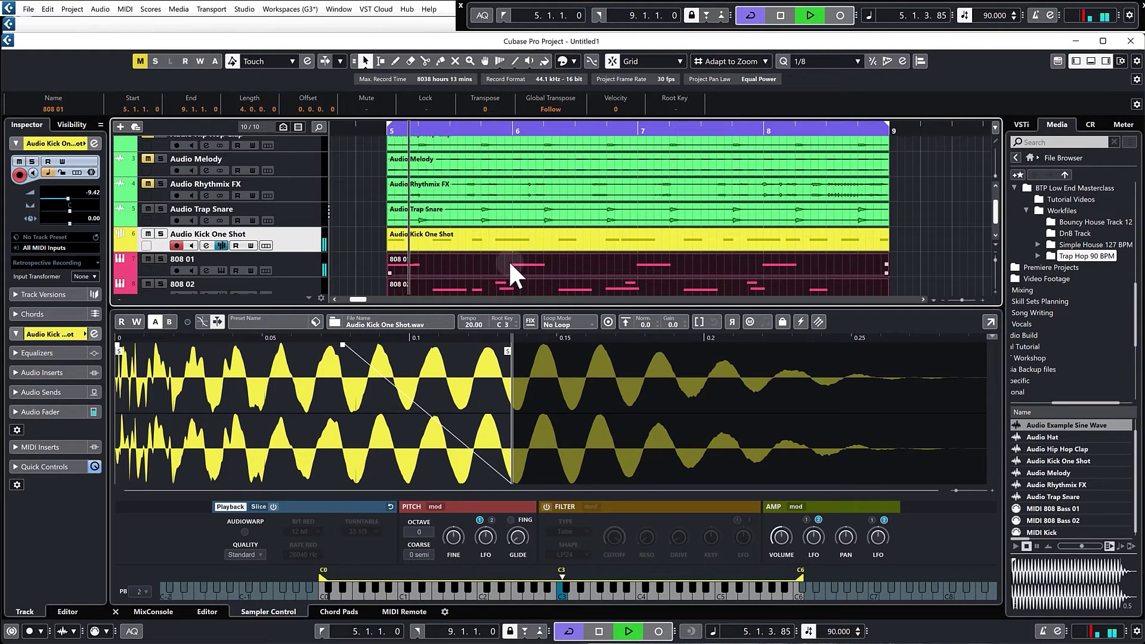
key("space")
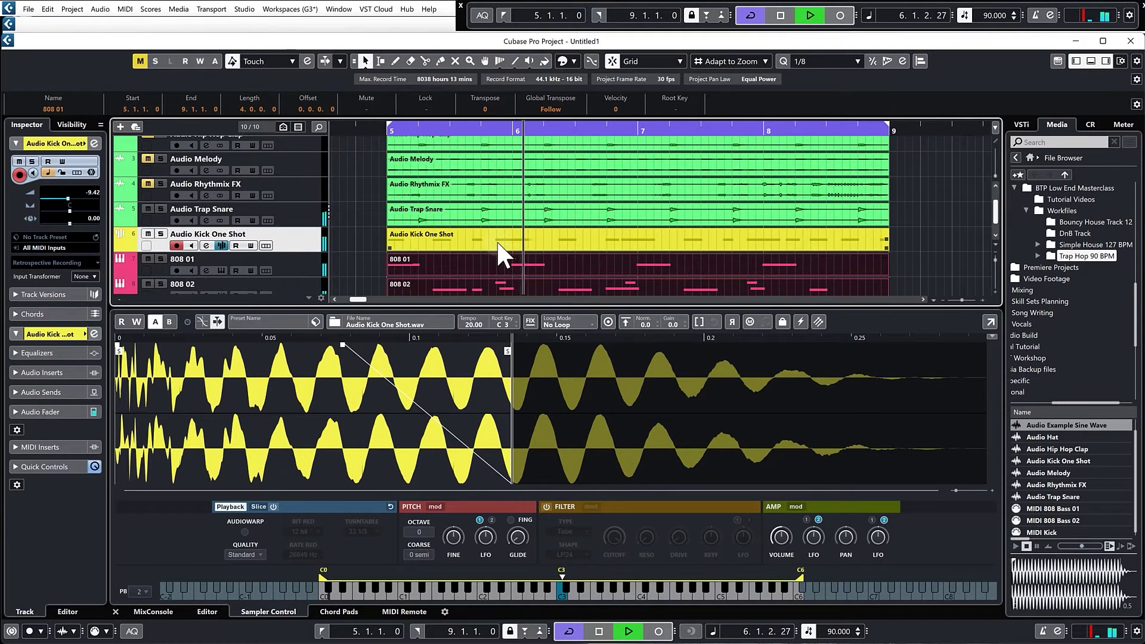
left_click(621, 263)
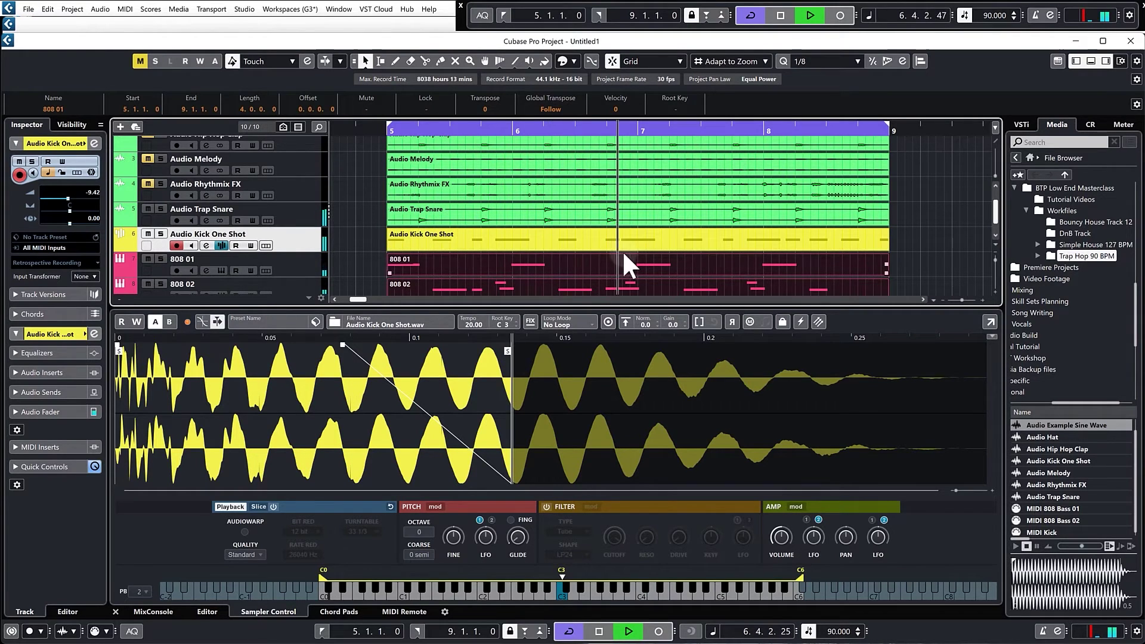
key("space")
left_click(612, 239)
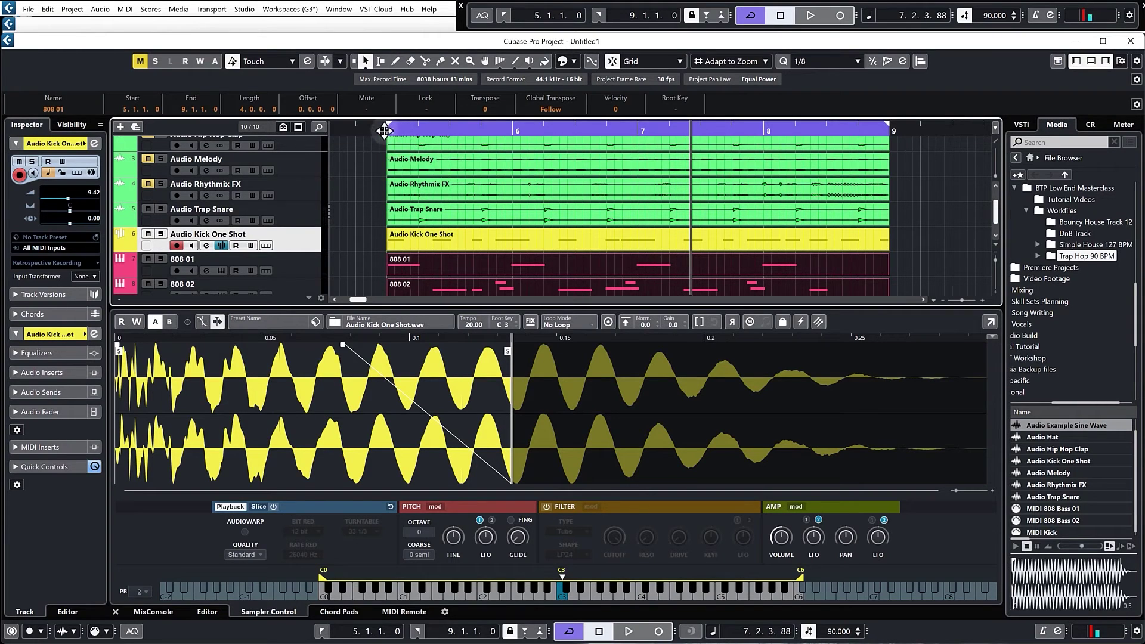
key("space")
left_click(459, 163)
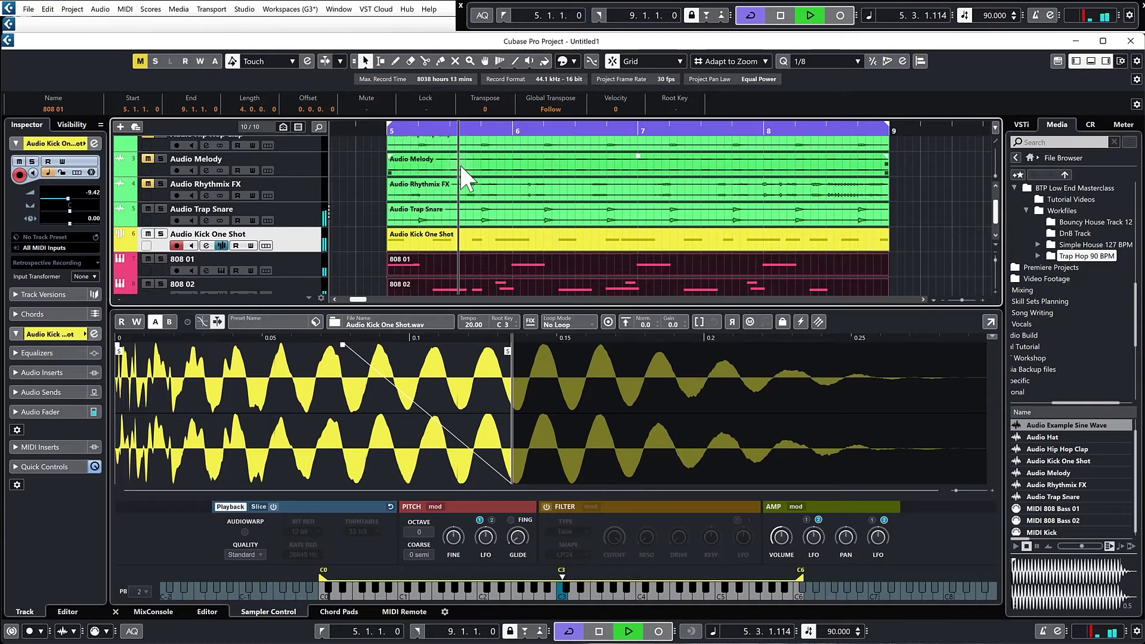
left_click(564, 281)
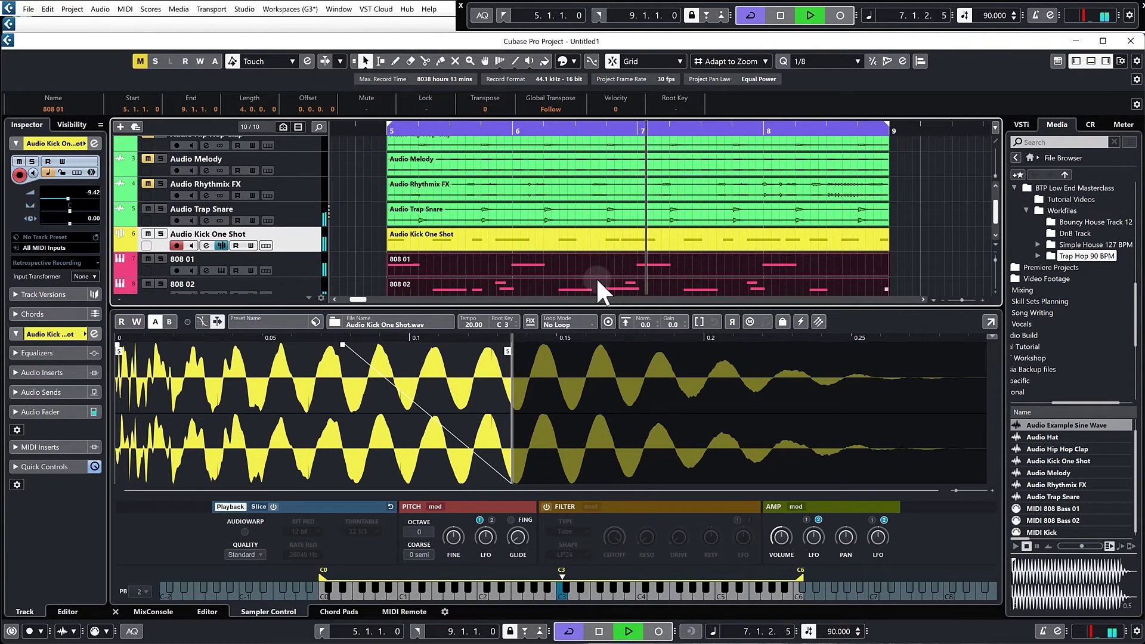
key("space")
left_click(360, 242)
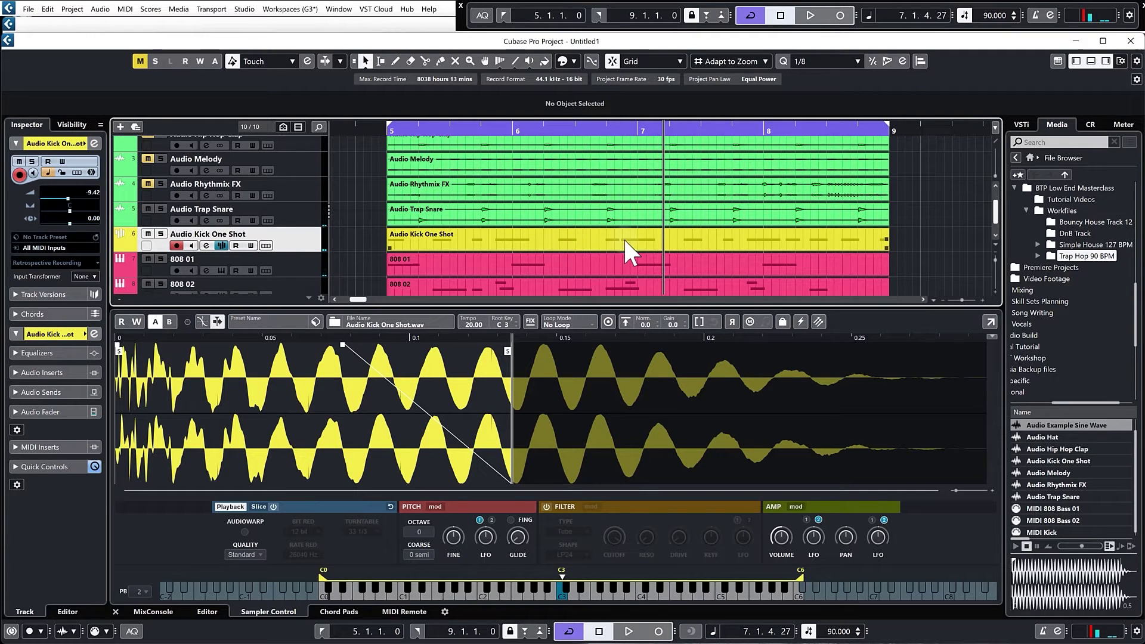
scroll(545, 244, "down", 1)
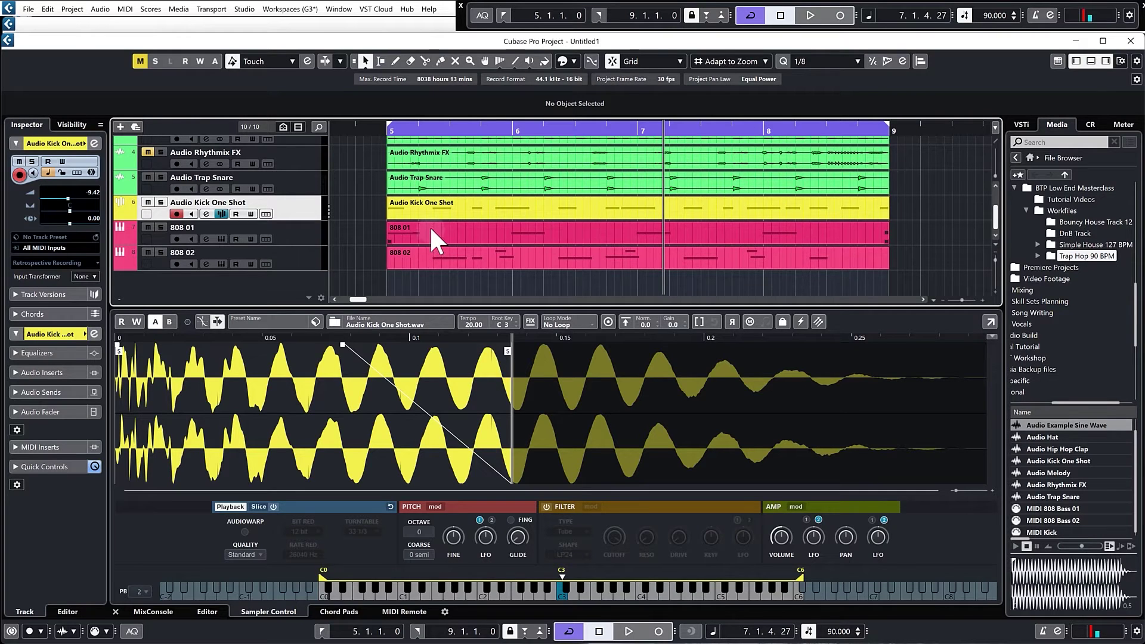
left_click(364, 221)
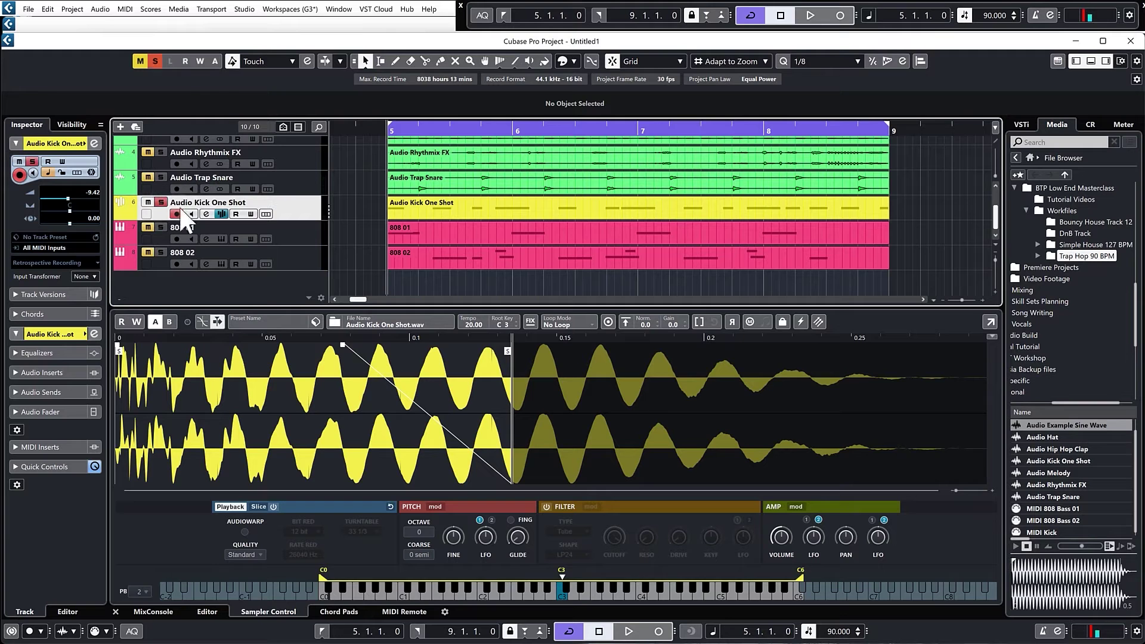
- Solo the kick, open its part and copy the F3 kick notes one semitone higher
left_click(160, 202)
double_click(525, 203)
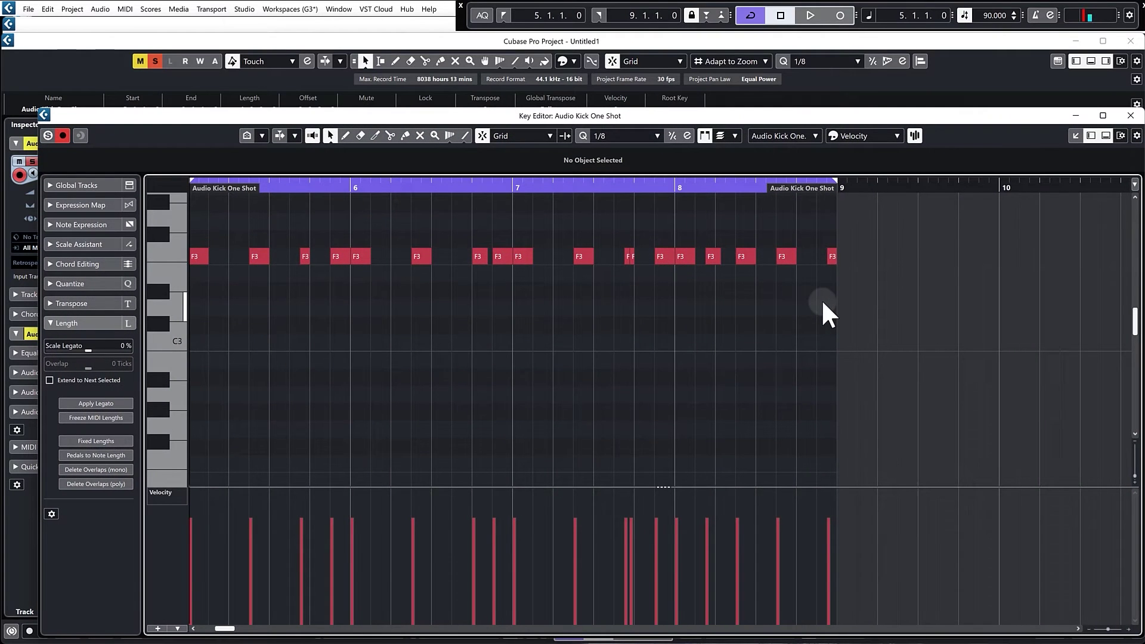
key("space")
left_click_drag(940, 313, 429, 344)
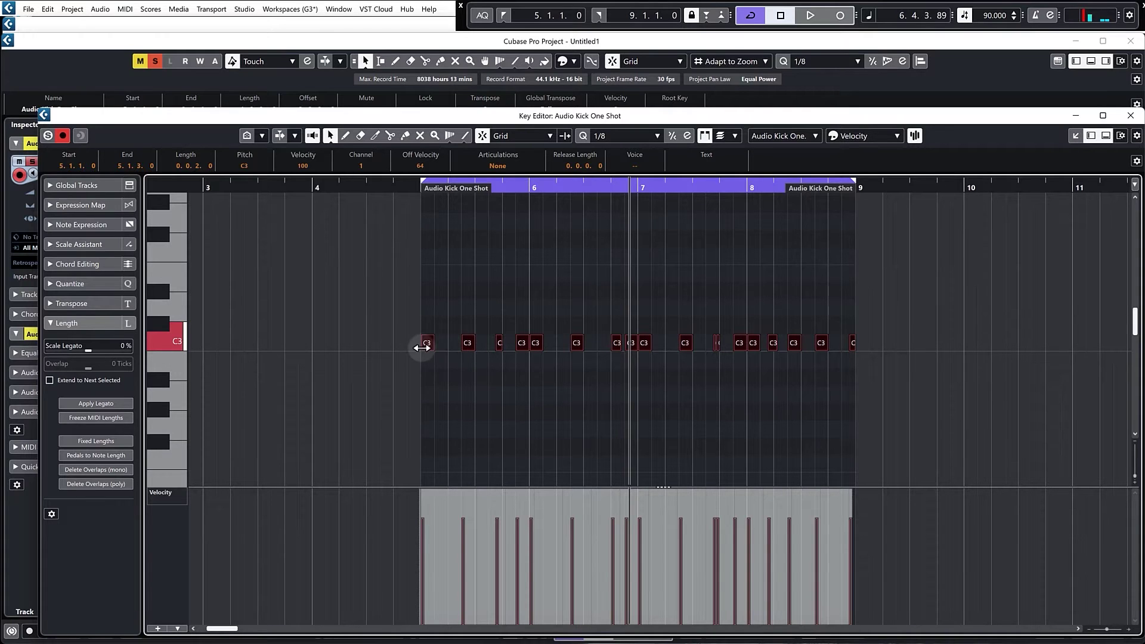
left_click_drag(426, 341, 430, 258)
- Audition the part from bar 5, then stop playback and close the Key Editor
left_click(418, 188)
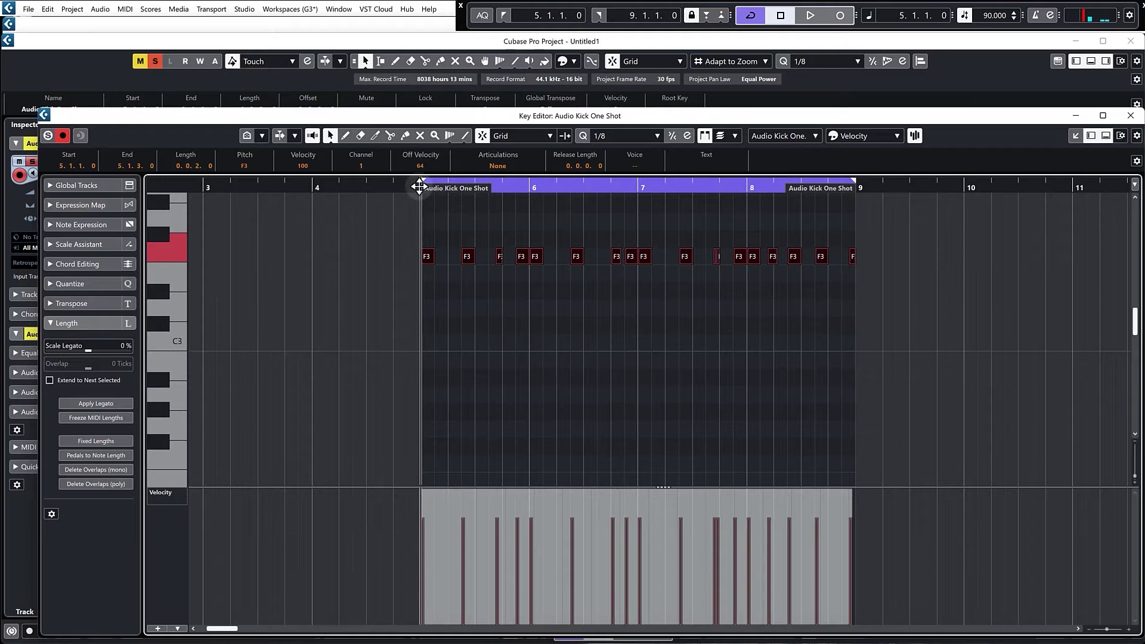
key("space")
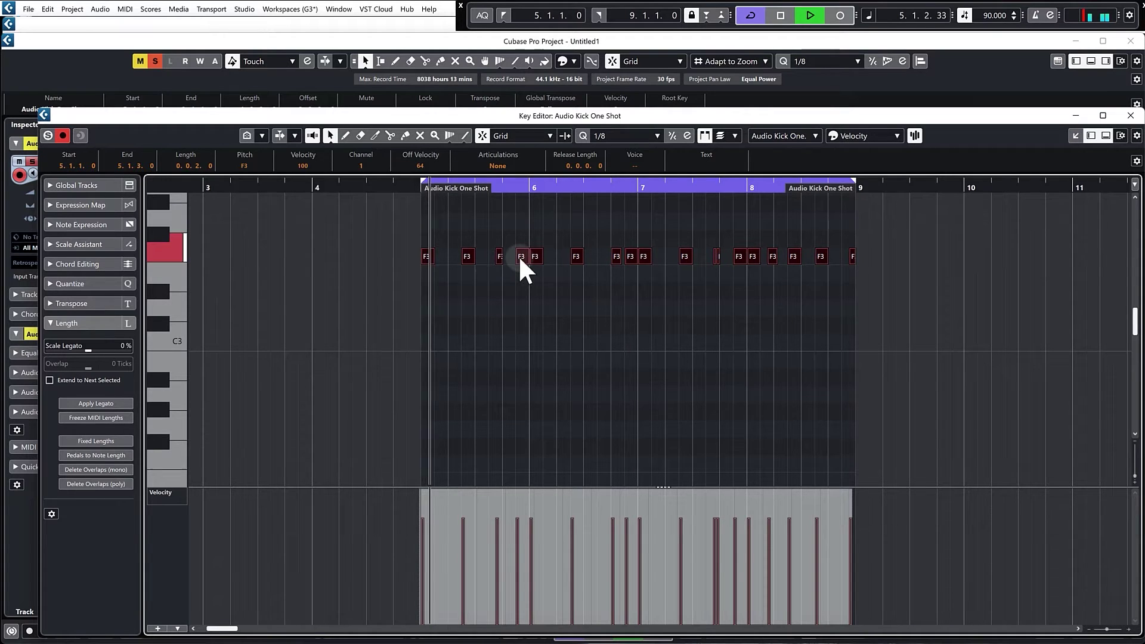
left_click(773, 284)
key("space")
left_click(1131, 115)
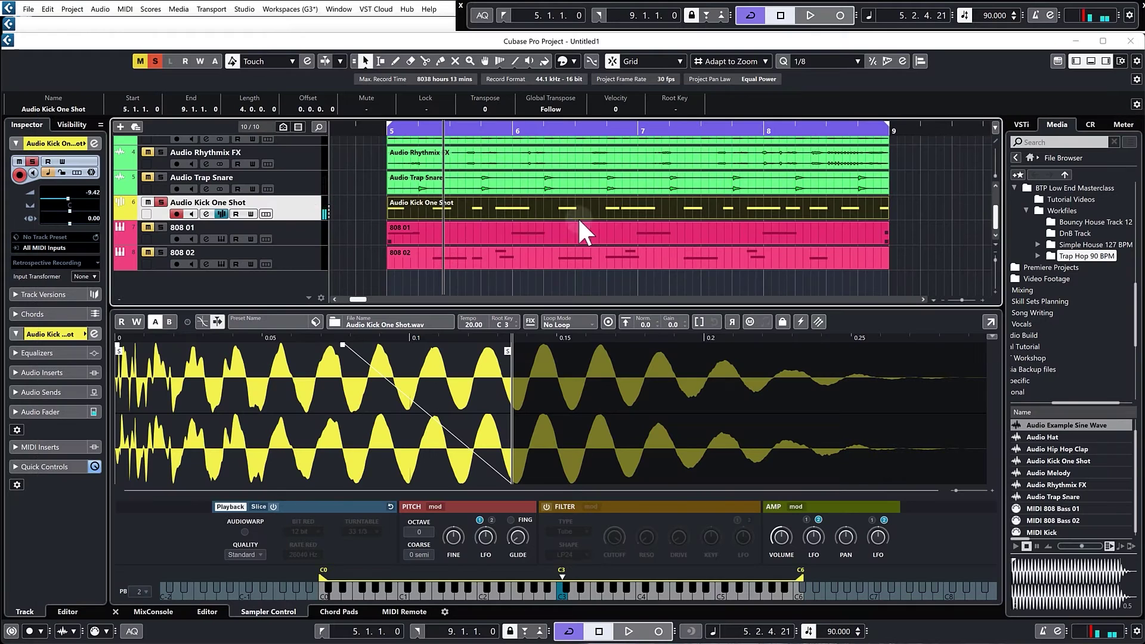
- Insert bx_subfilter from the EQ category on the Audio Kick One Shot channel
left_click(206, 214)
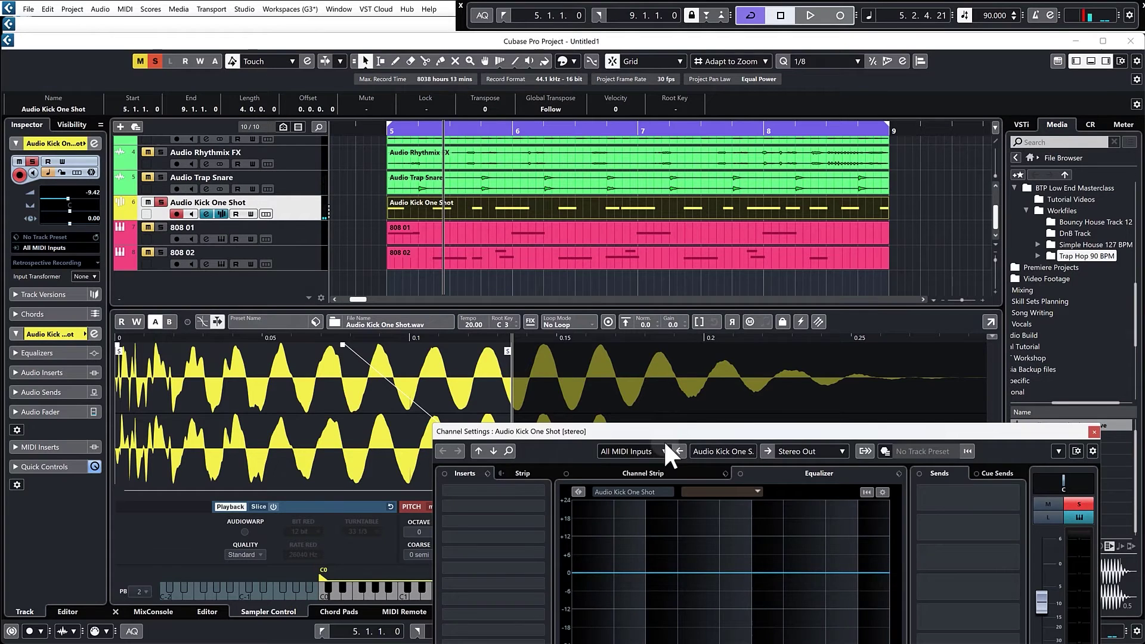
left_click_drag(664, 441, 639, 239)
left_click(500, 308)
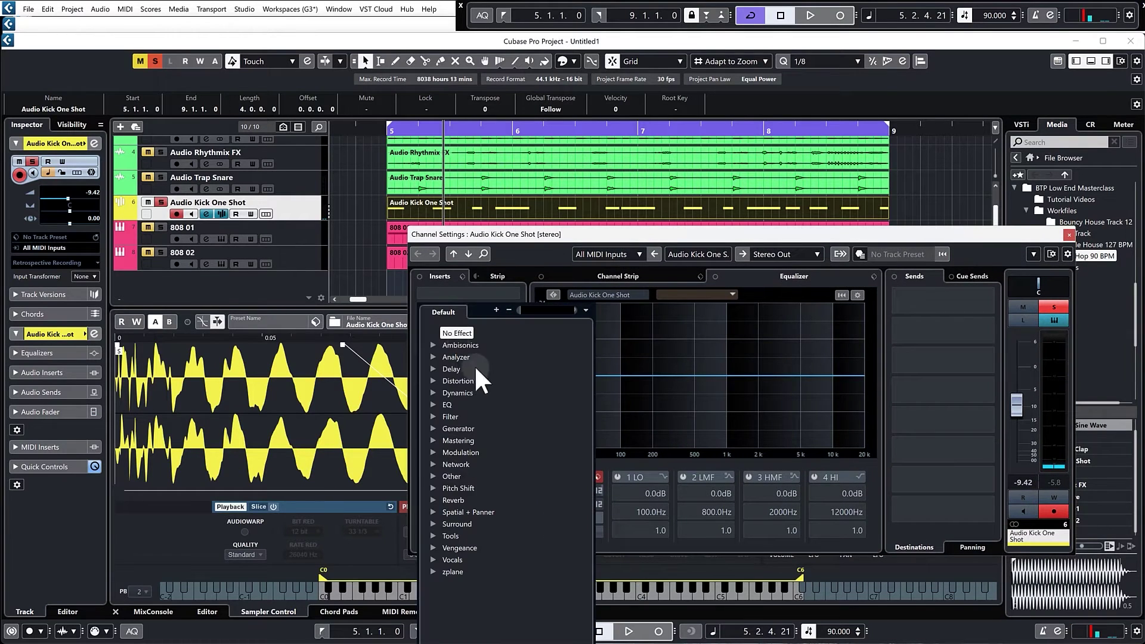
left_click(433, 404)
left_click(463, 416)
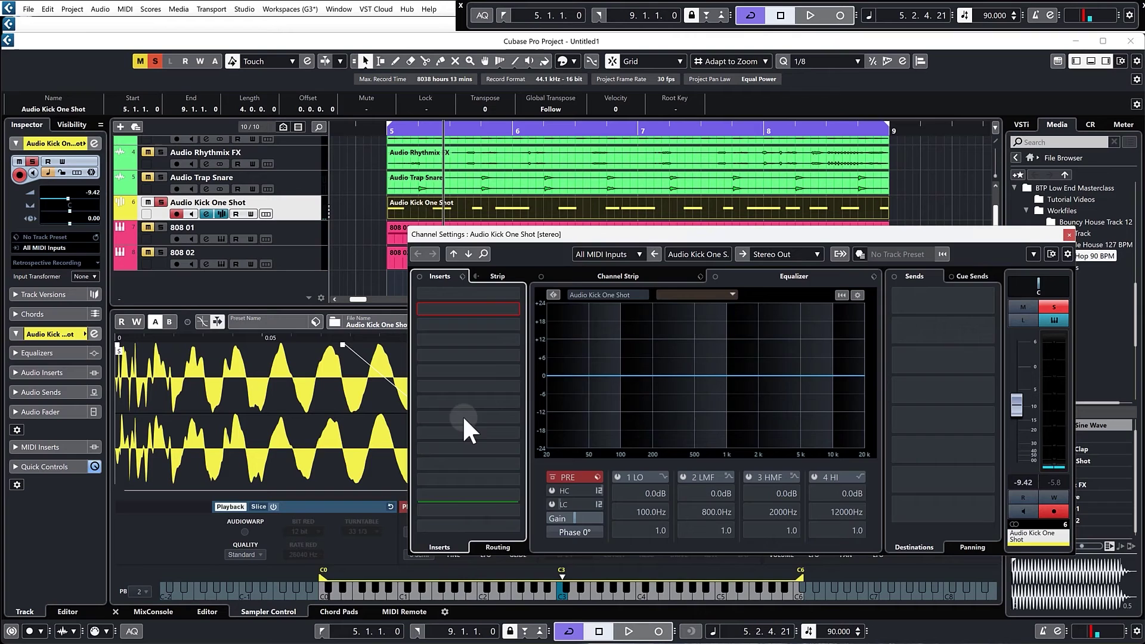
left_click(1070, 235)
- Play from bar 5 and set bx_subfilter's Tight Punch near 41 Hz with Low End at 3.7
left_click(389, 133)
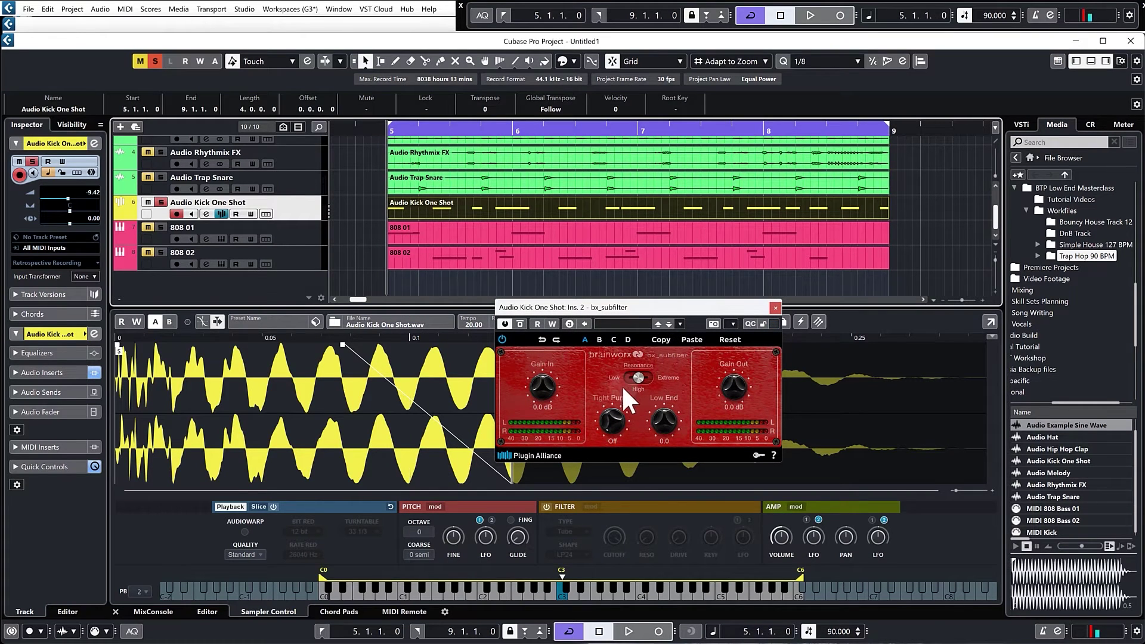
key("space")
left_click_drag(620, 424, 621, 414)
scroll(667, 416, "up", 3)
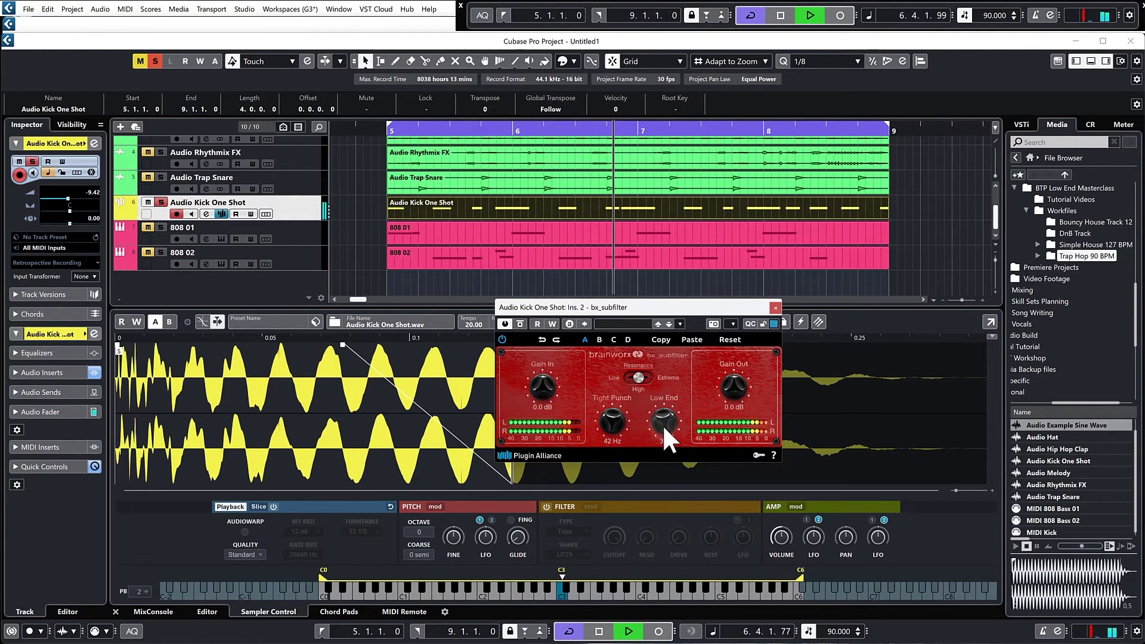
left_click_drag(660, 421, 614, 426)
- Stop playback, unsolo the kick and audition the full mix from bar 5
key("space")
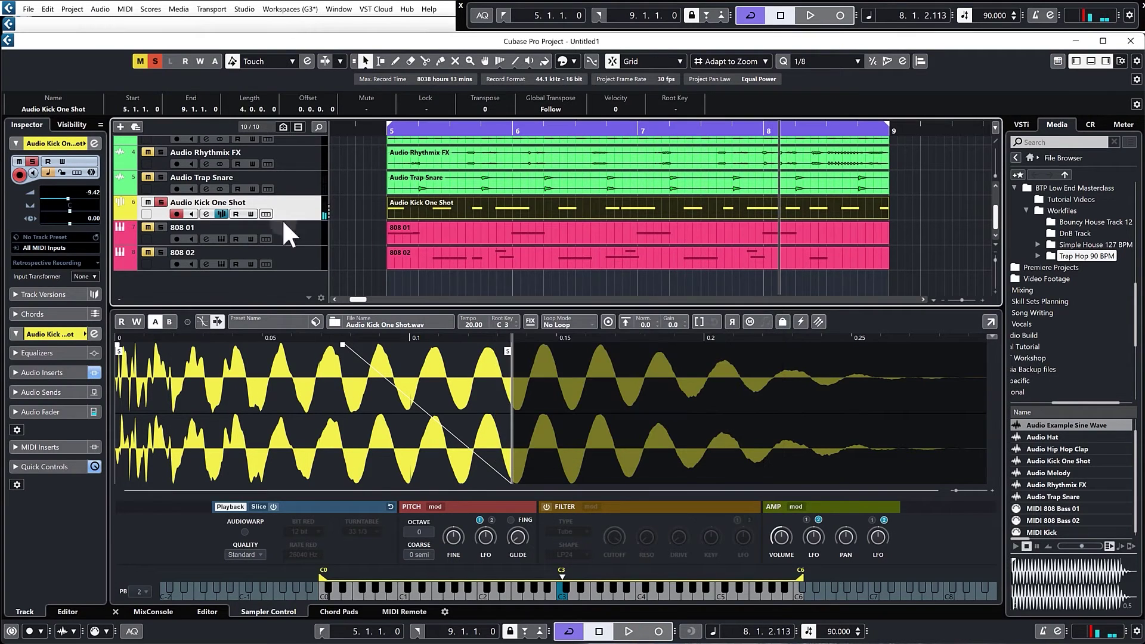
left_click(160, 202)
left_click(387, 131)
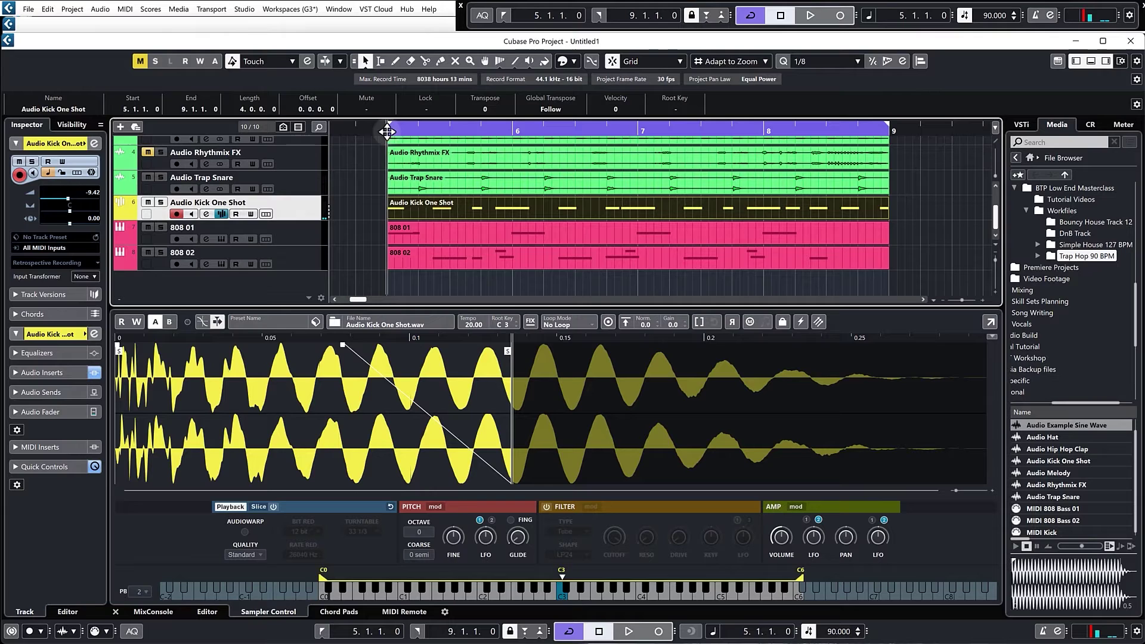
key("space")
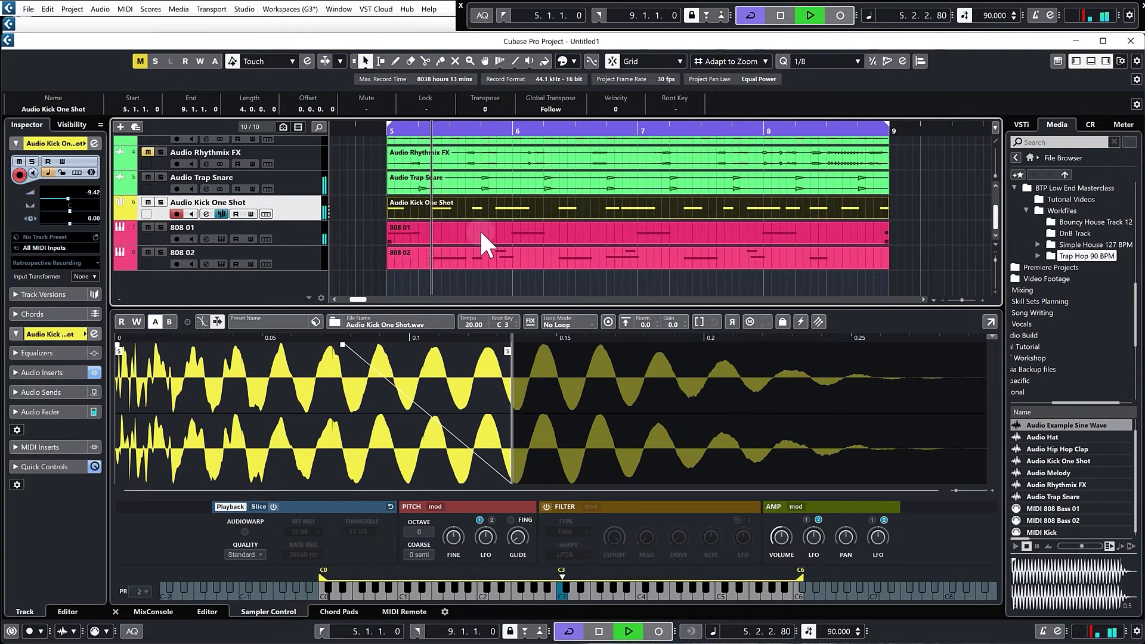
key("space")
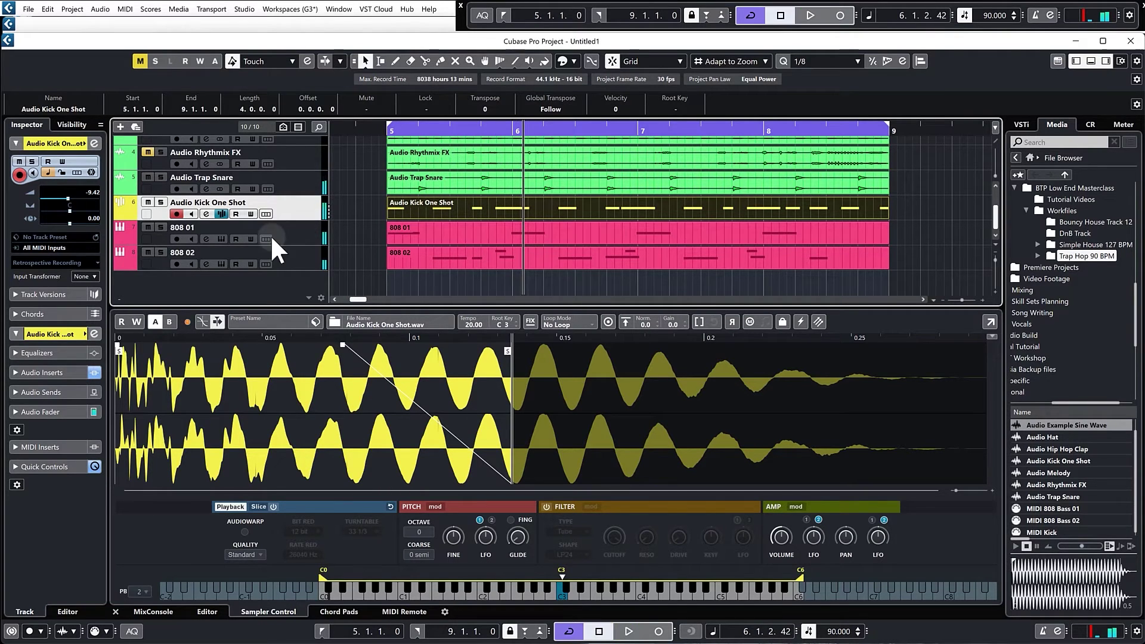
- Lower the kick track's volume to -14.1 dB and replay from bar 5
left_click_drag(91, 191, 91, 200)
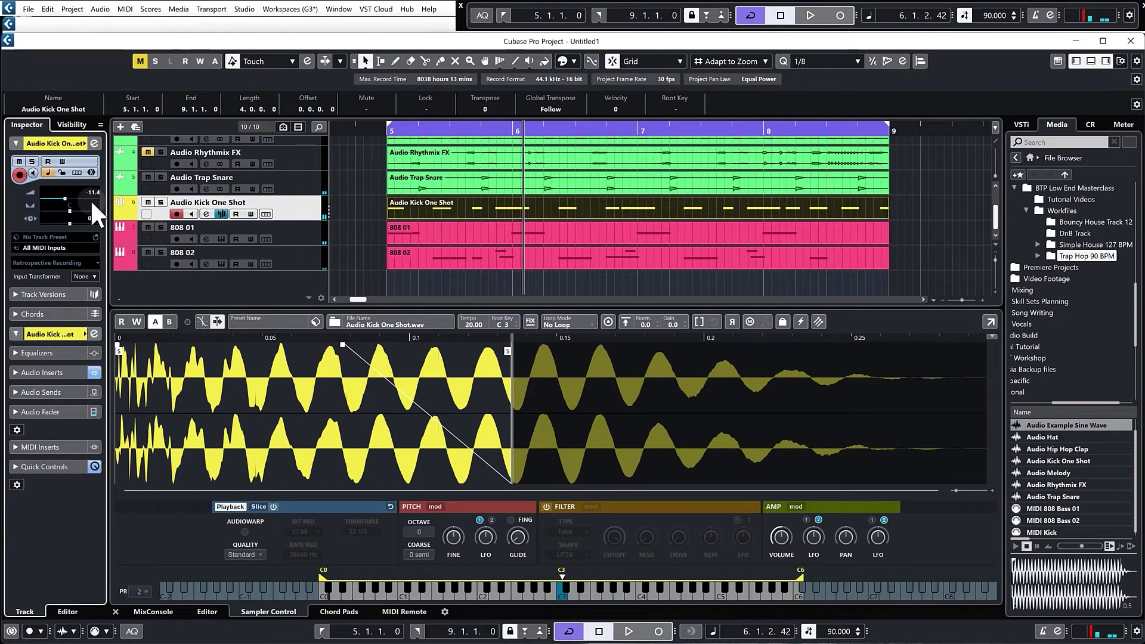
left_click(391, 128)
key("space")
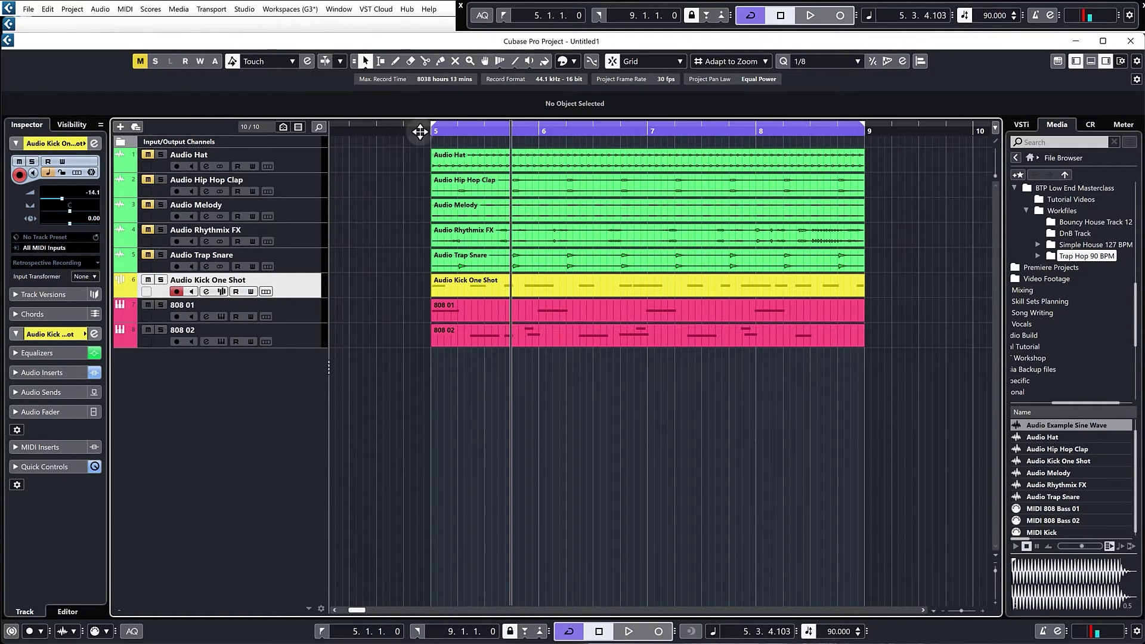
- Zoom out to show all tracks and select both 808 01 and 808 02
left_click_drag(420, 131, 383, 256)
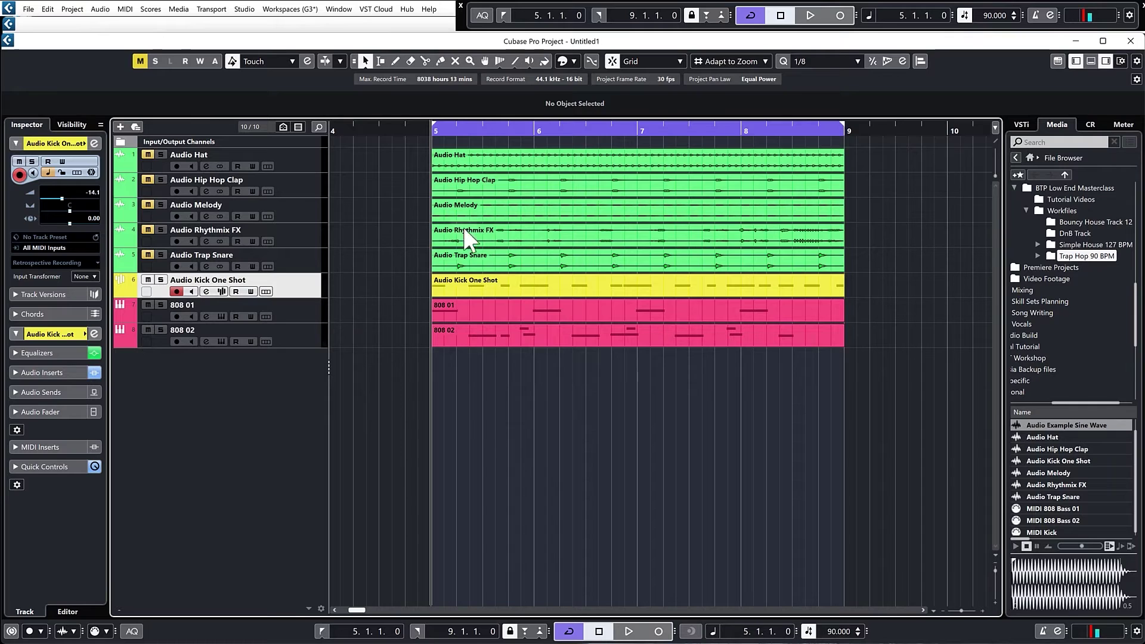
left_click(396, 309)
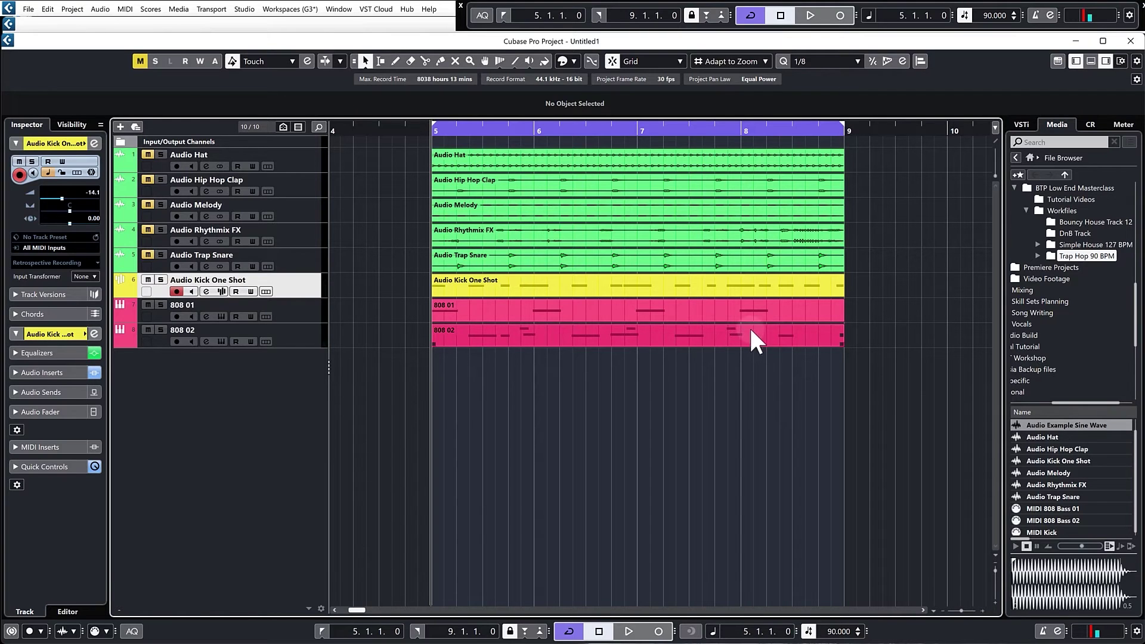
left_click(291, 357)
left_click(299, 312)
left_click(300, 335, "shift")
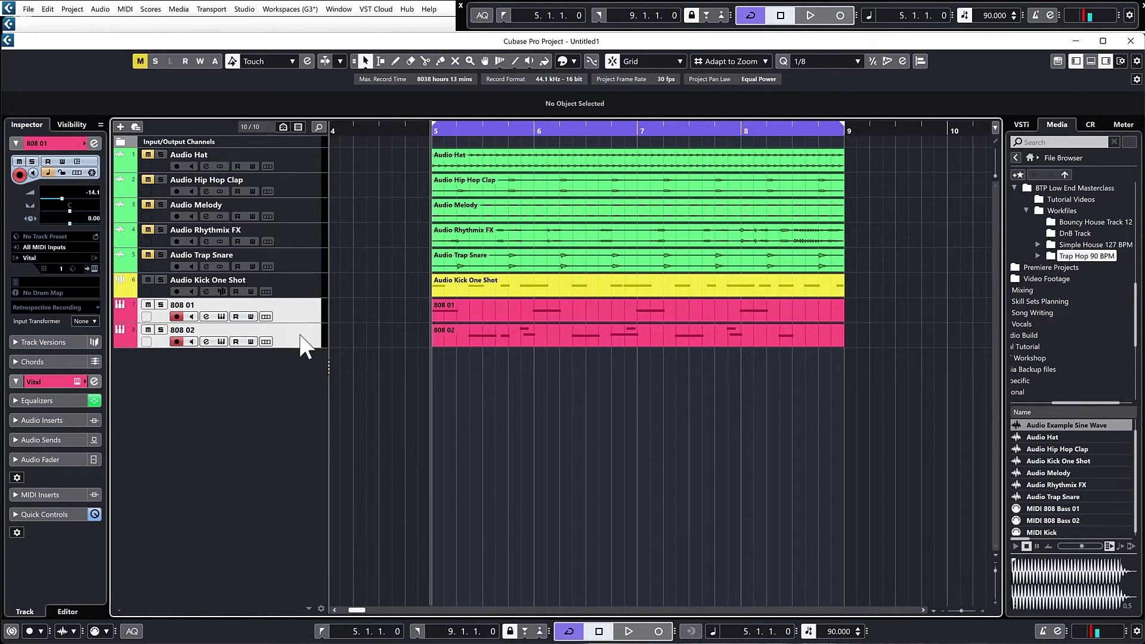
- Add a group channel fed by the selected 808 tracks and name it Sidechain
right_click(303, 312)
mouse_move(367, 320)
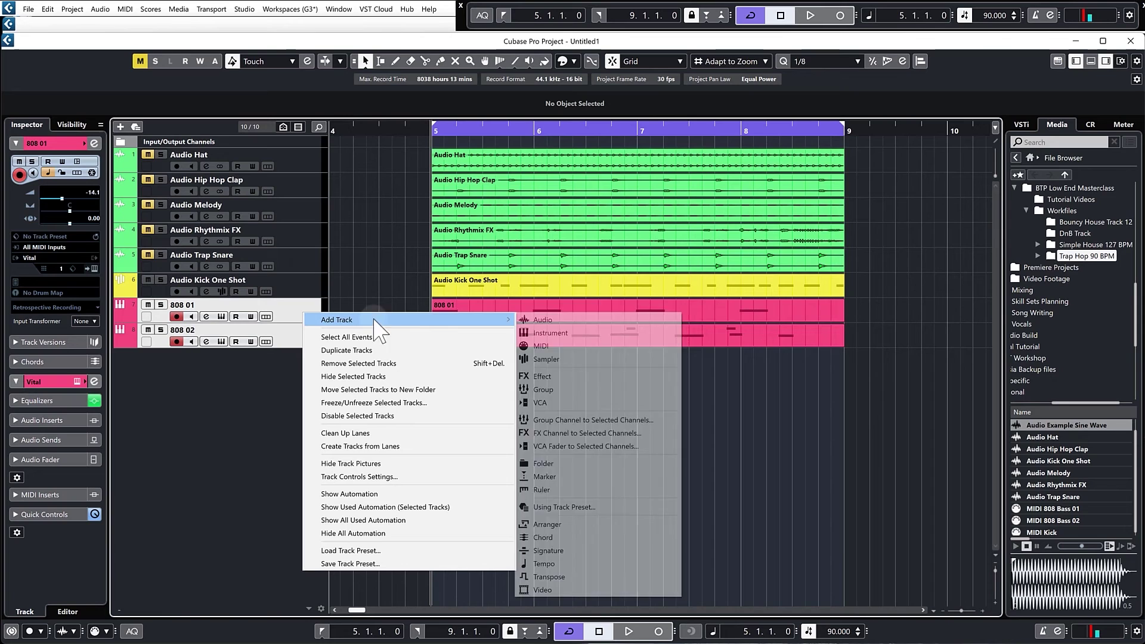
left_click(587, 420)
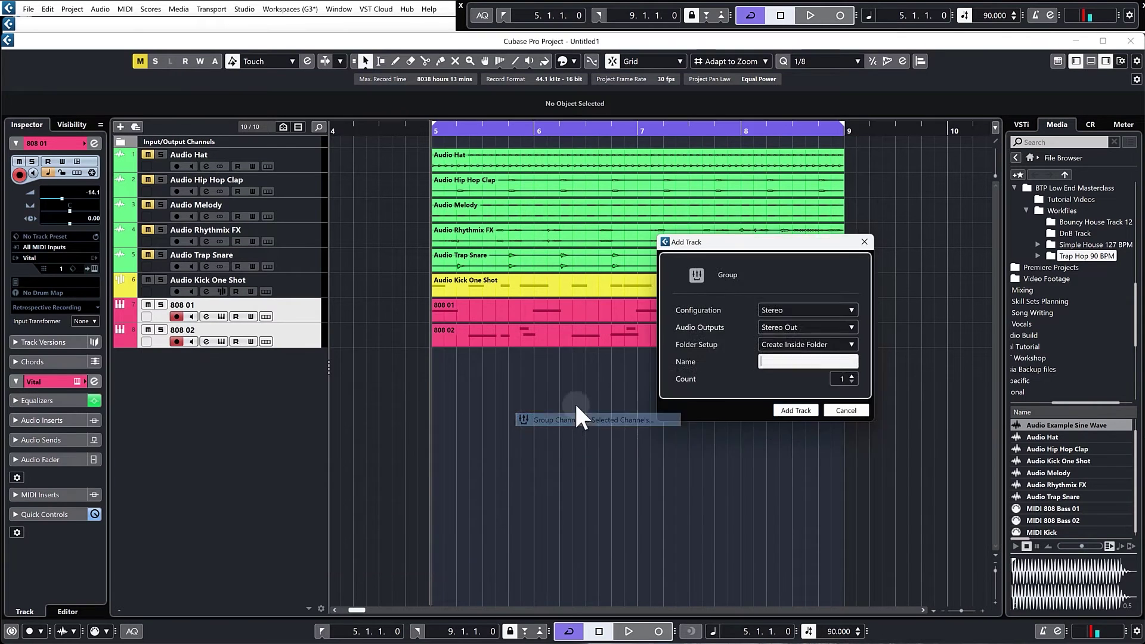
left_click(800, 364)
type("Sidechain")
key("Return")
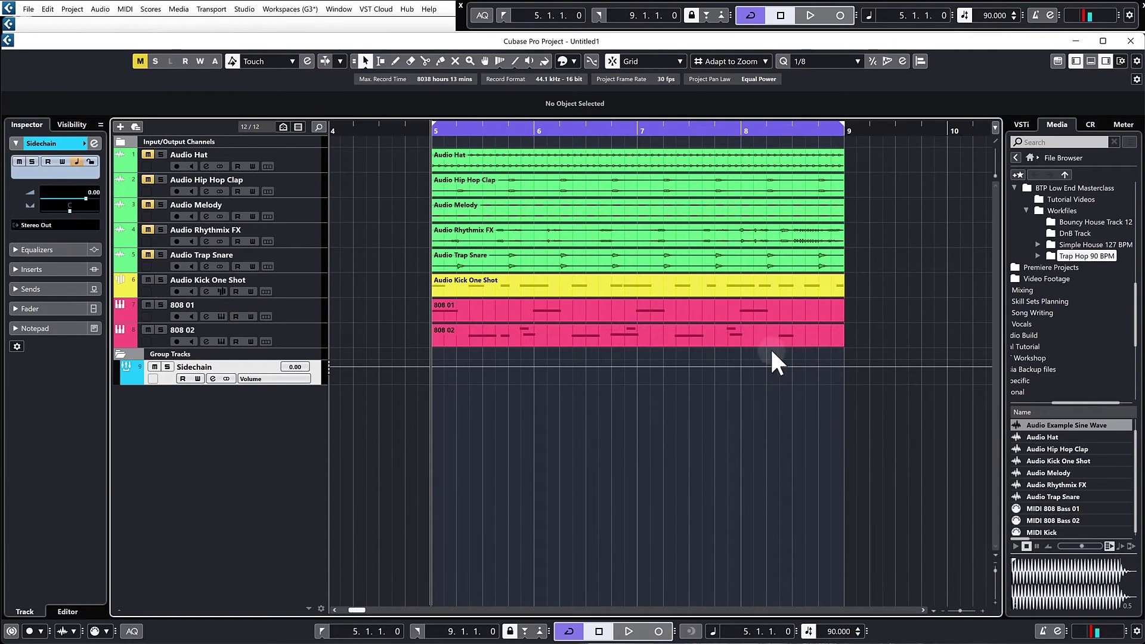
- Load the Dynamics Compressor onto the Sidechain group's insert slot
left_click(213, 379)
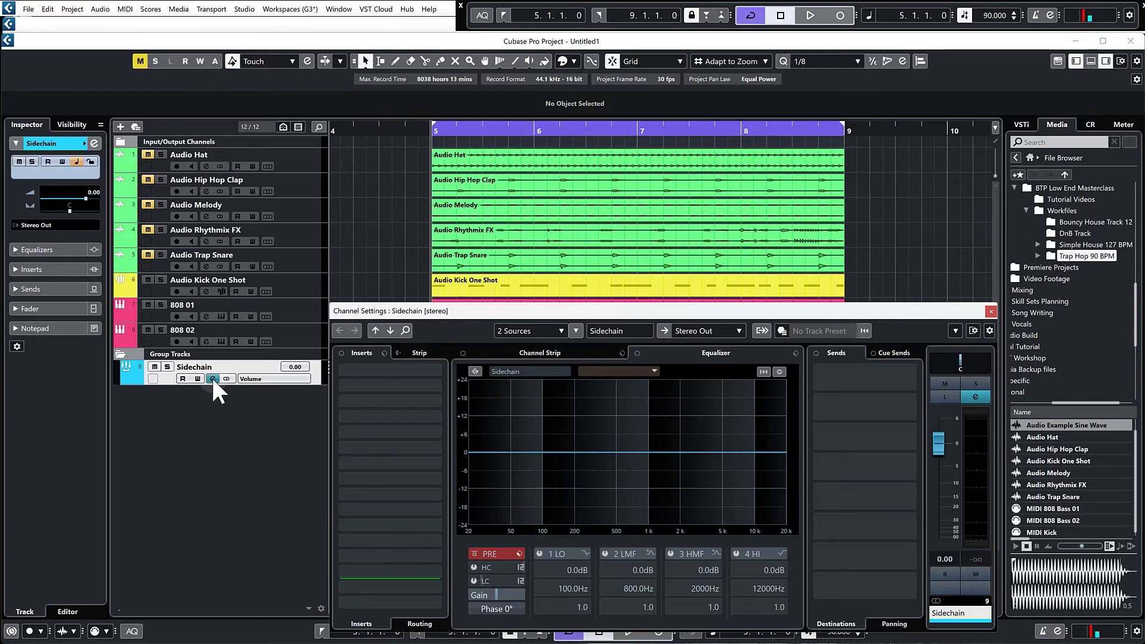
left_click_drag(470, 316, 483, 286)
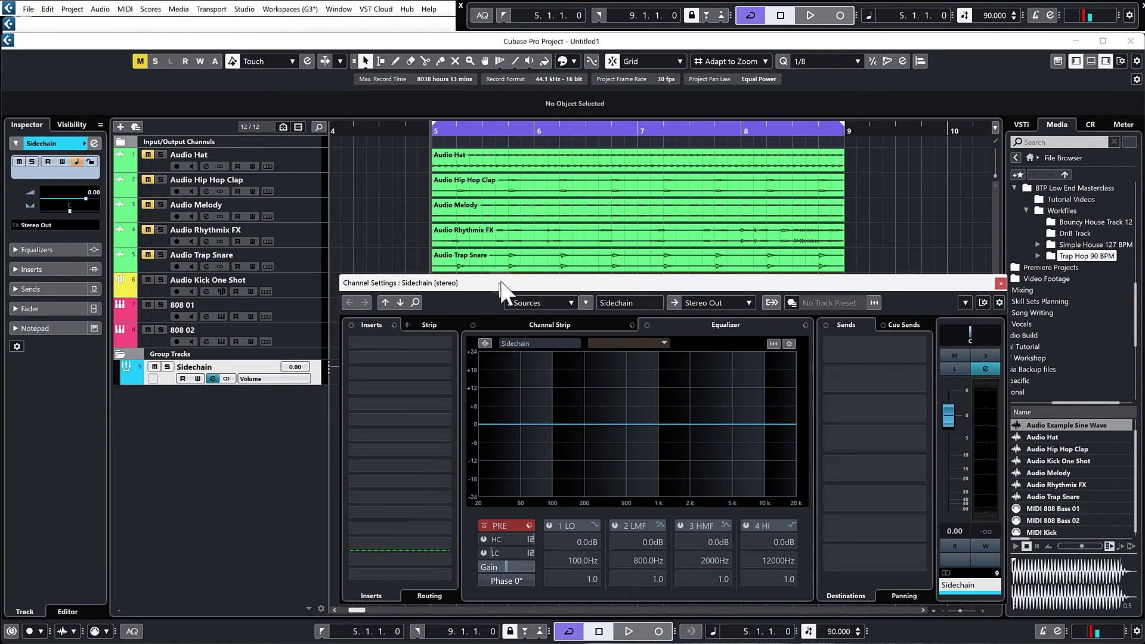
left_click(449, 372)
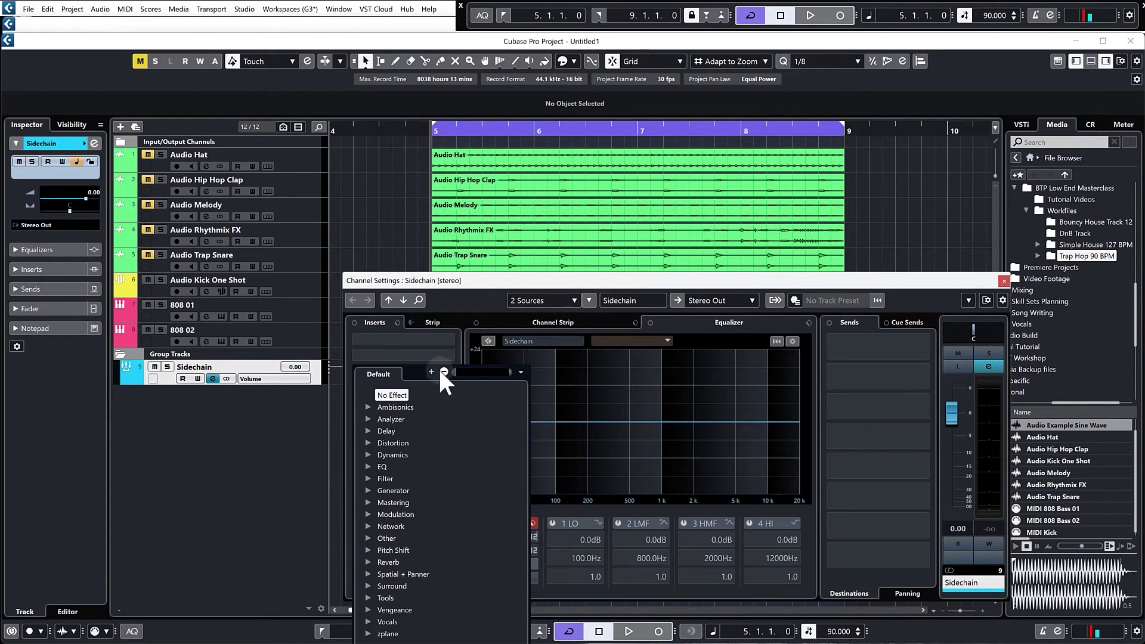
left_click(382, 455)
left_click(397, 478)
left_click(1005, 280)
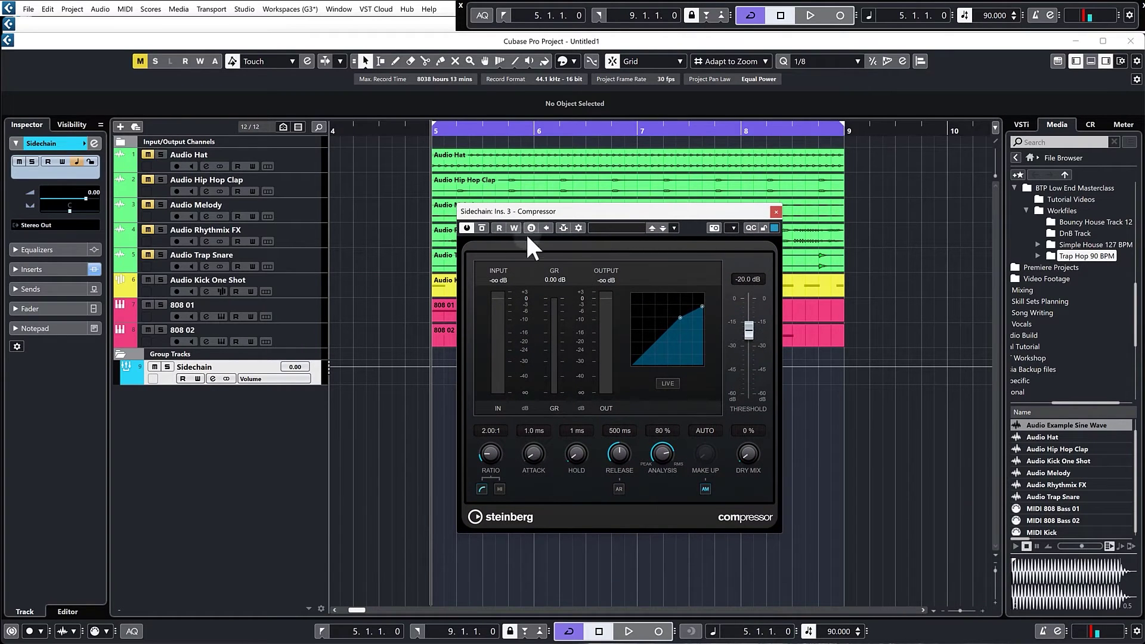
- Key the Compressor's side-chain input from Audio Kick One Shot
left_click(563, 228)
left_click(722, 350)
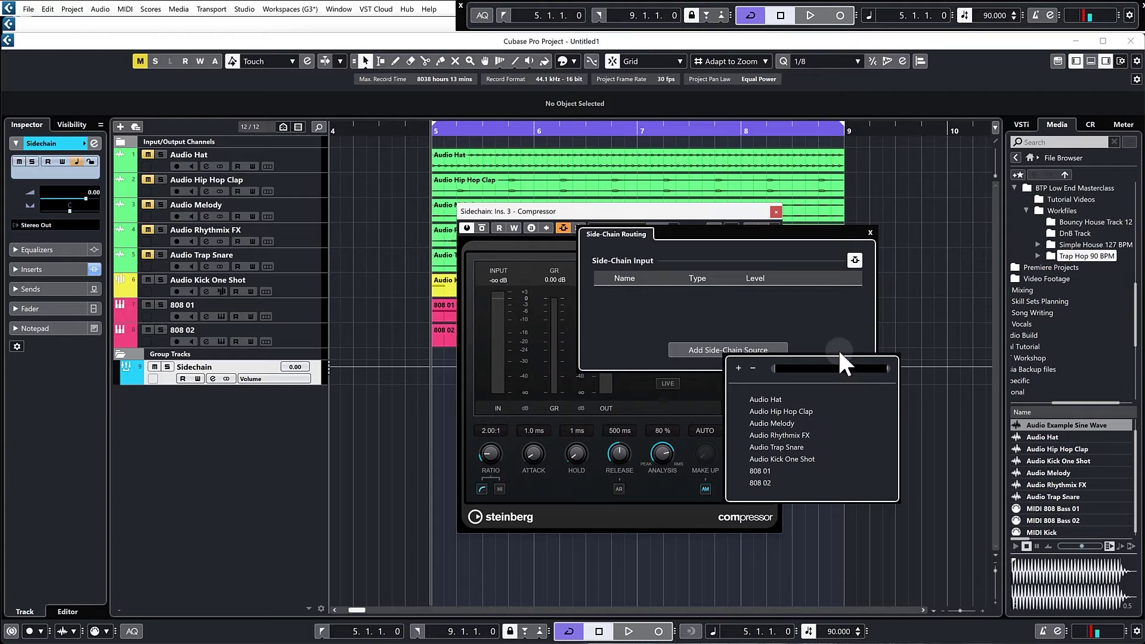
left_click(789, 458)
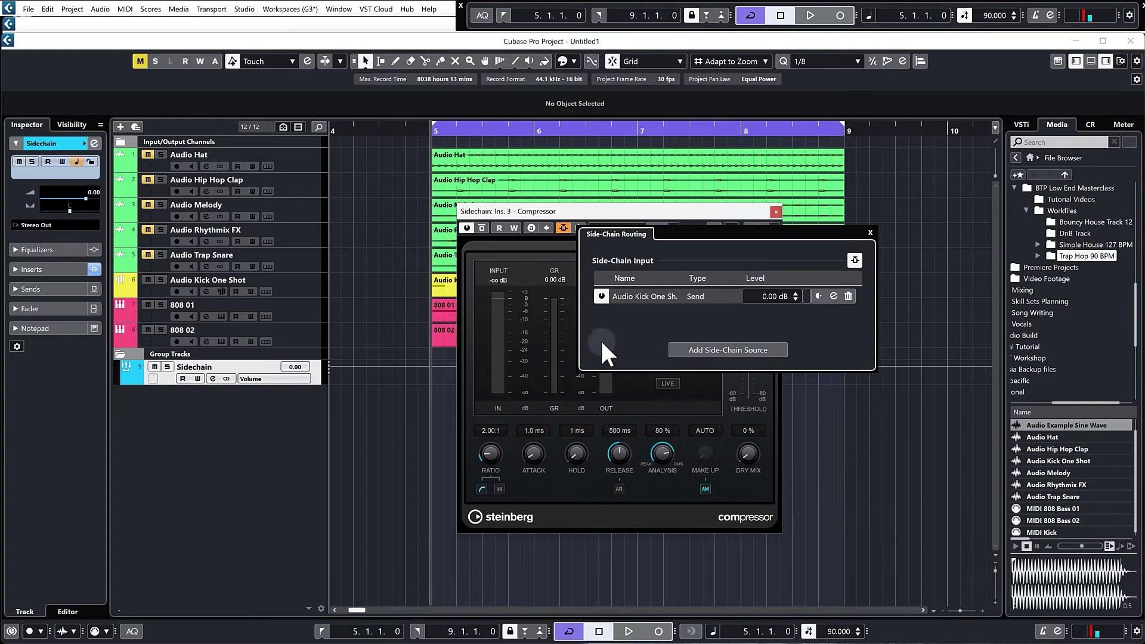
left_click(528, 251)
- Reposition the compressor and lower its threshold to -25.9 dB while playing from bar 5
scroll(502, 439, "up", 2)
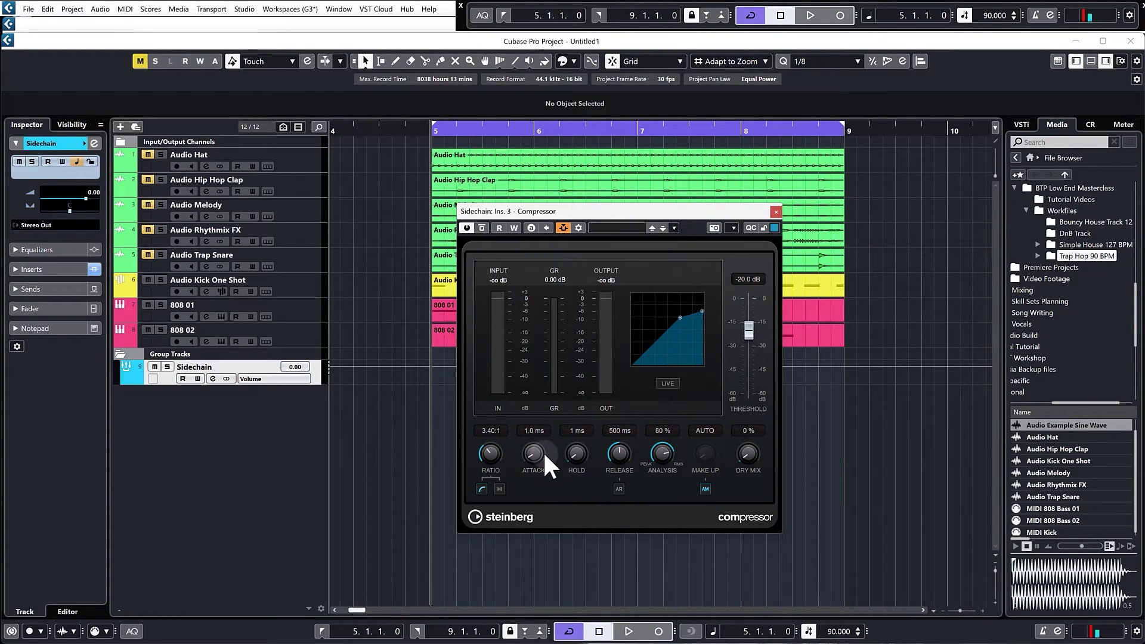
scroll(618, 452, "down", 10)
left_click_drag(698, 268, 922, 347)
key("space")
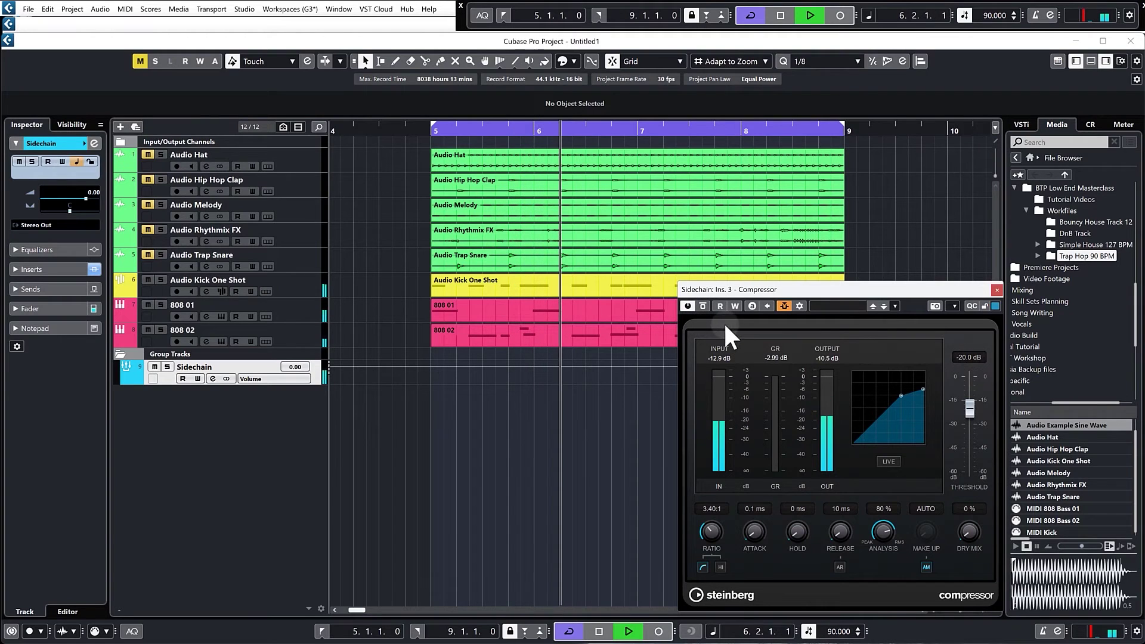
key("space")
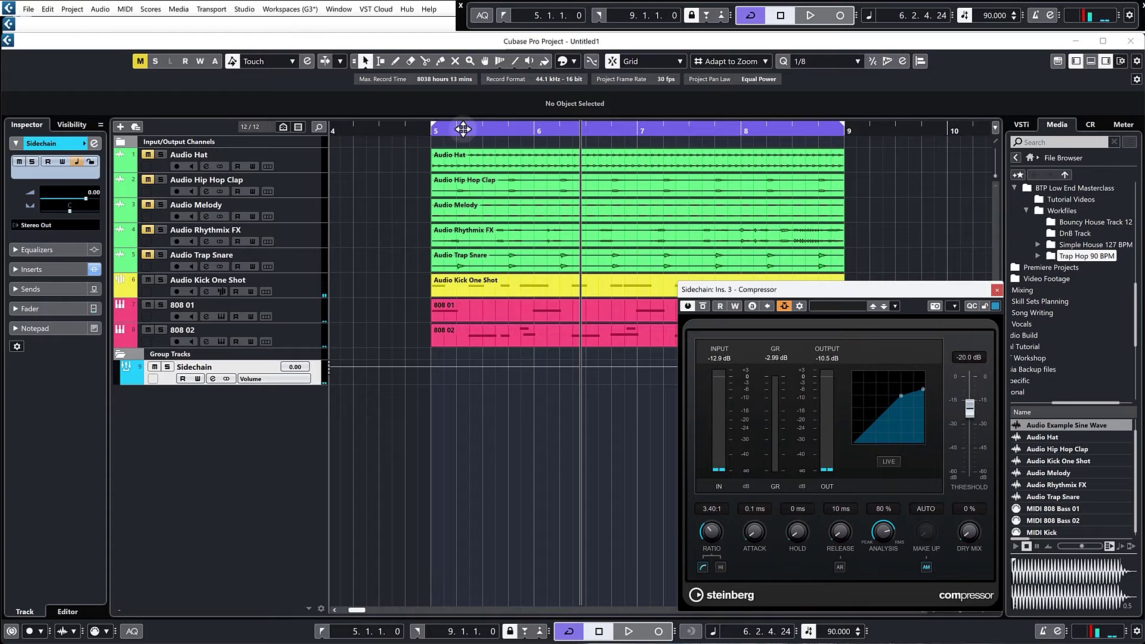
key("KP_0")
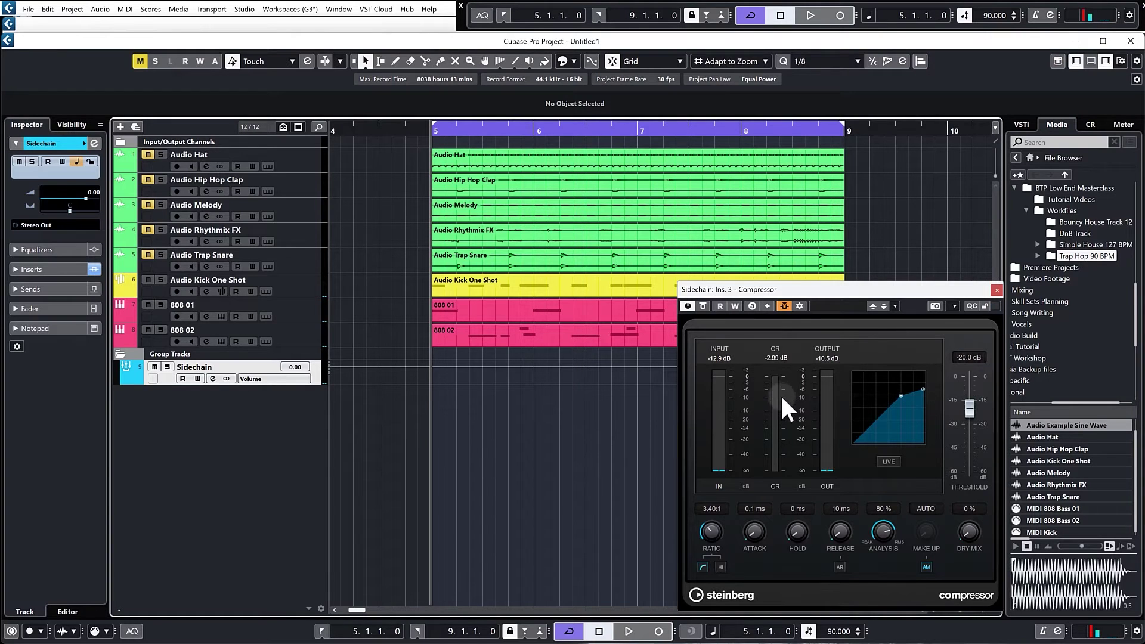
key("space")
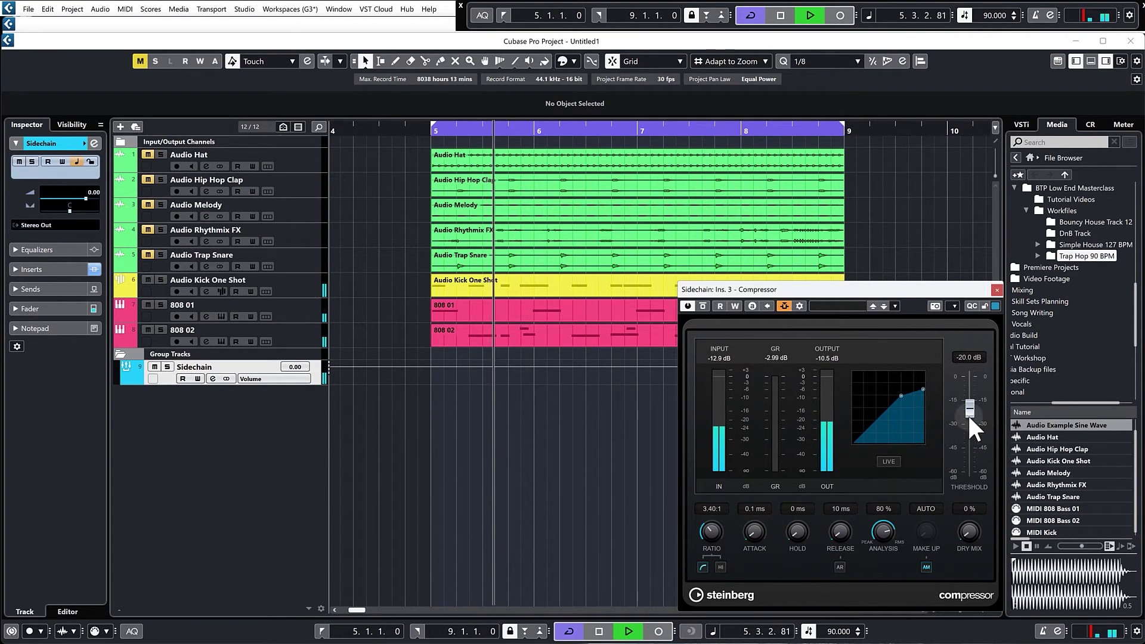
left_click_drag(970, 417, 973, 425)
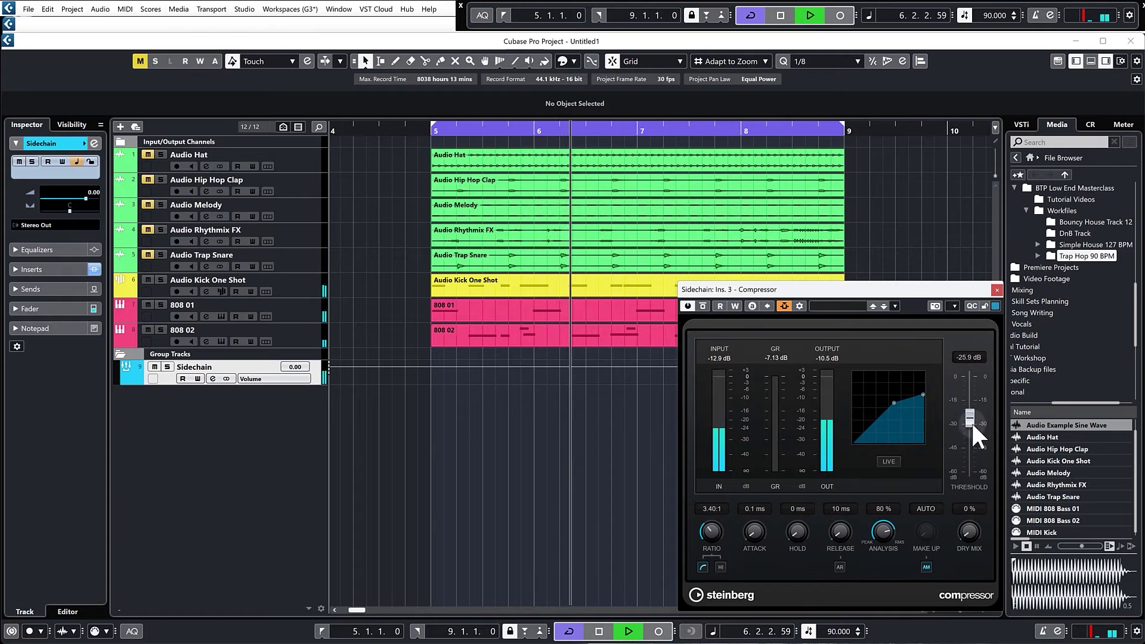
key("space")
- Turn off automatic make-up gain and A/B the compressor with bypass during playback
left_click(927, 566)
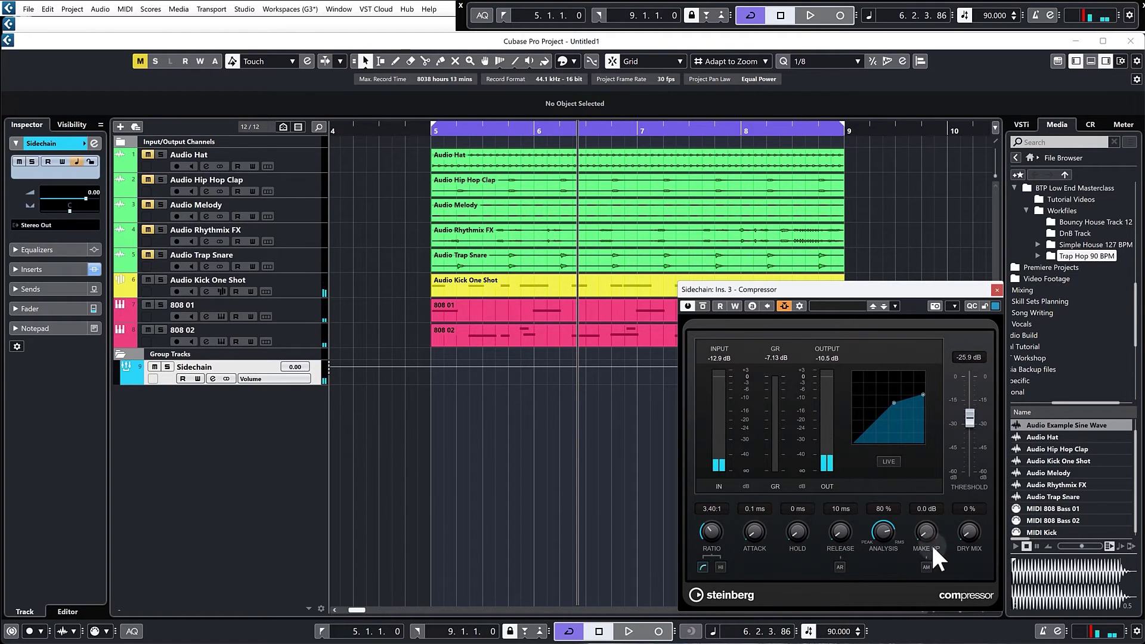
left_click(432, 129)
key("space")
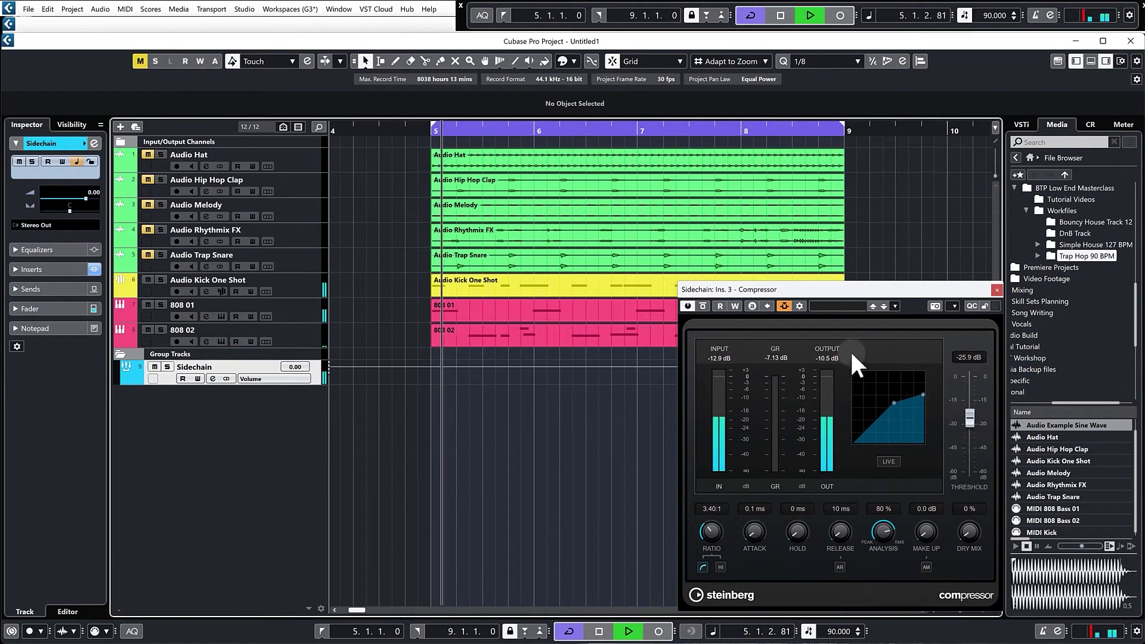
left_click(705, 305)
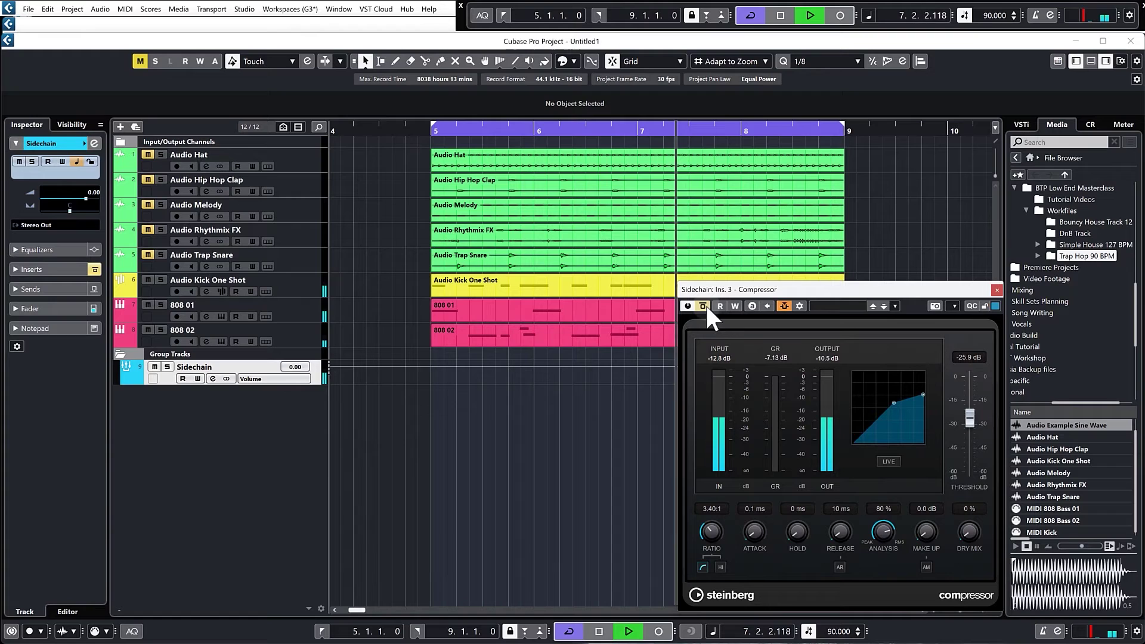
left_click(704, 305)
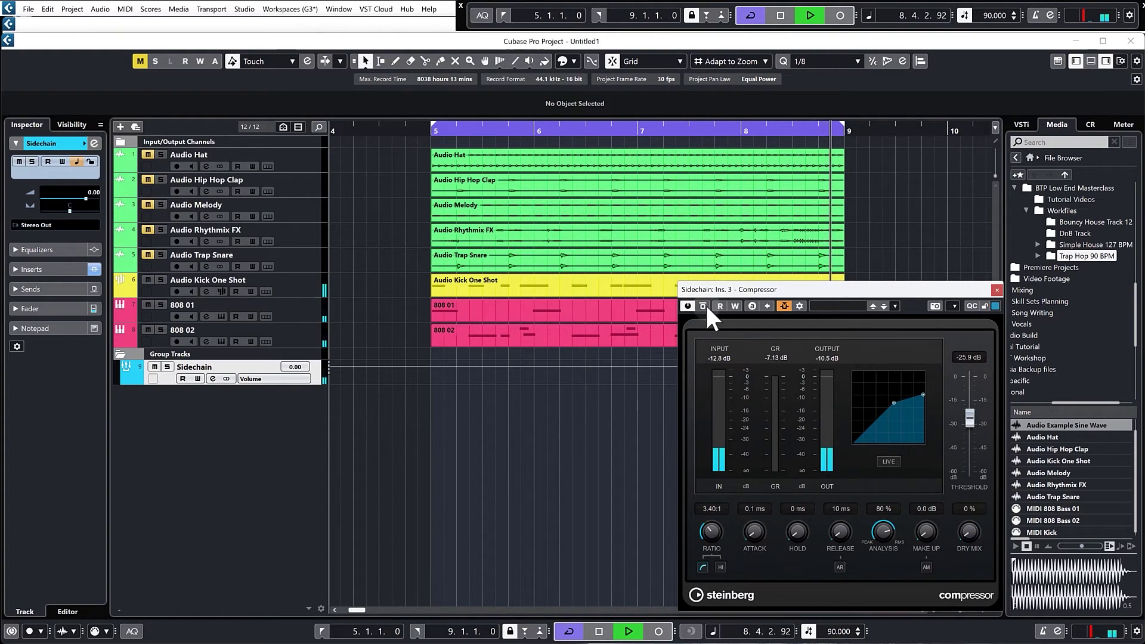
key("space")
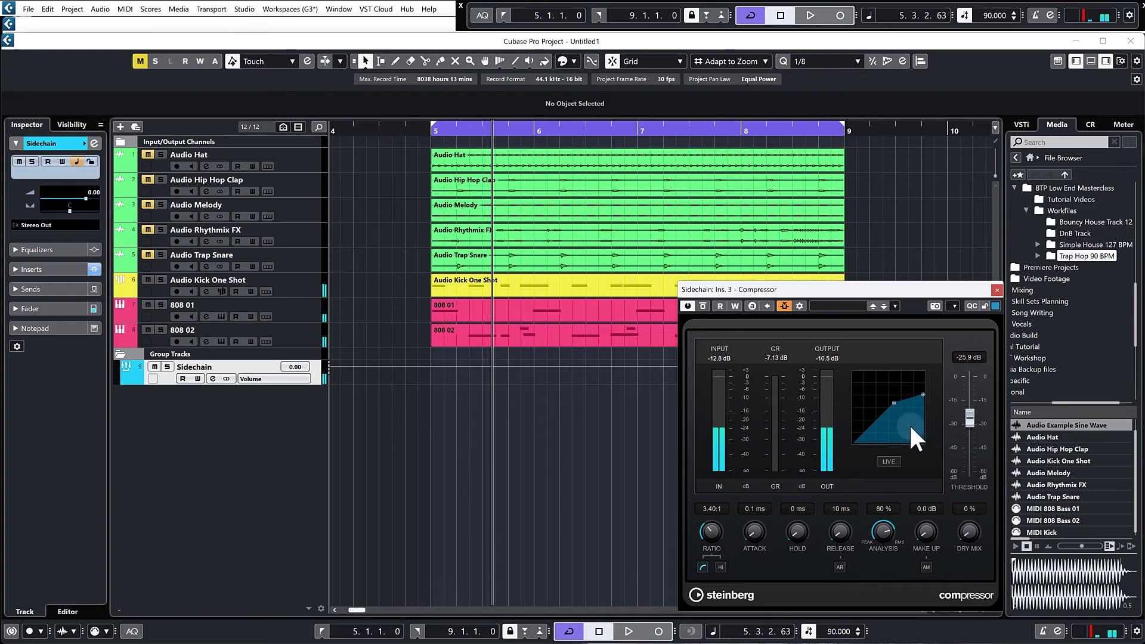
- Lower the threshold to -35.3 dB and compare bypassed versus active again
left_click_drag(971, 420, 973, 432)
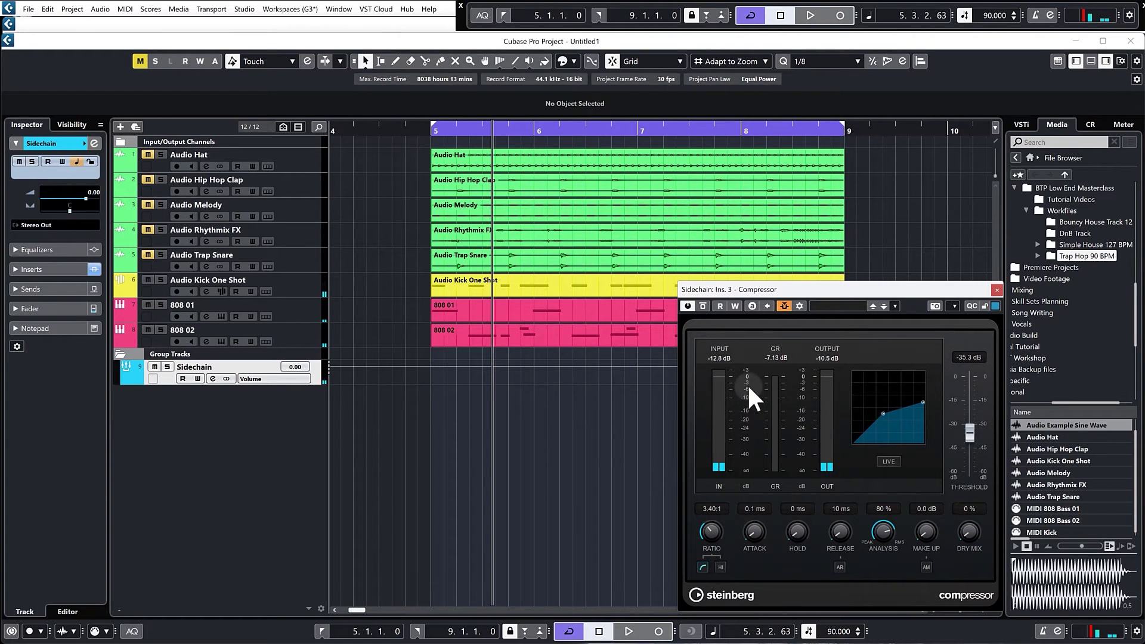
key("space")
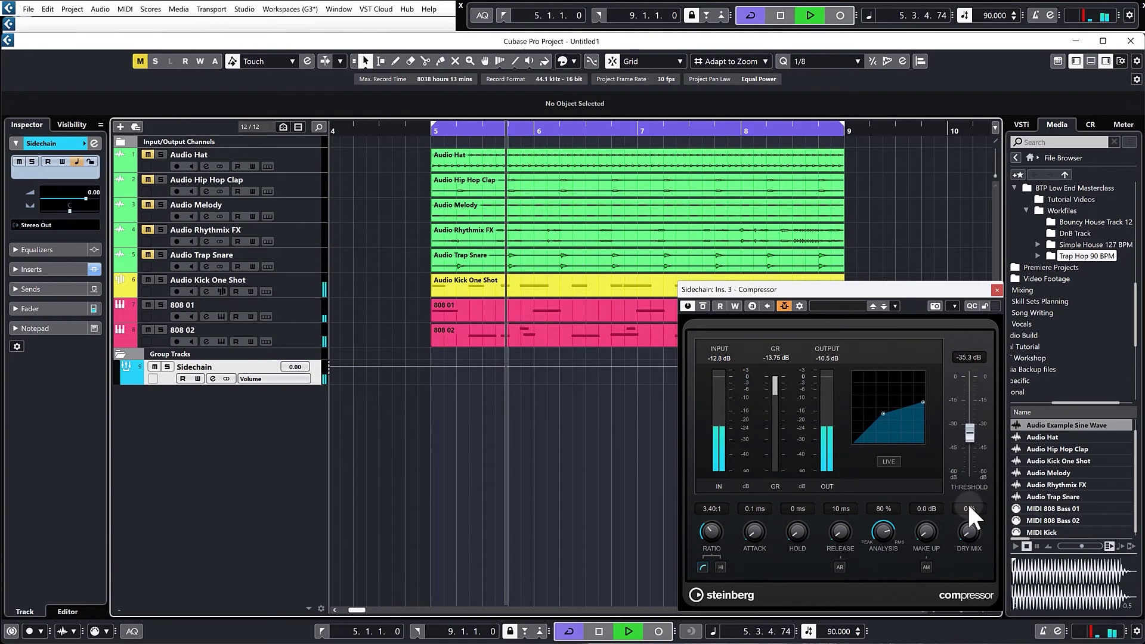
left_click(701, 303)
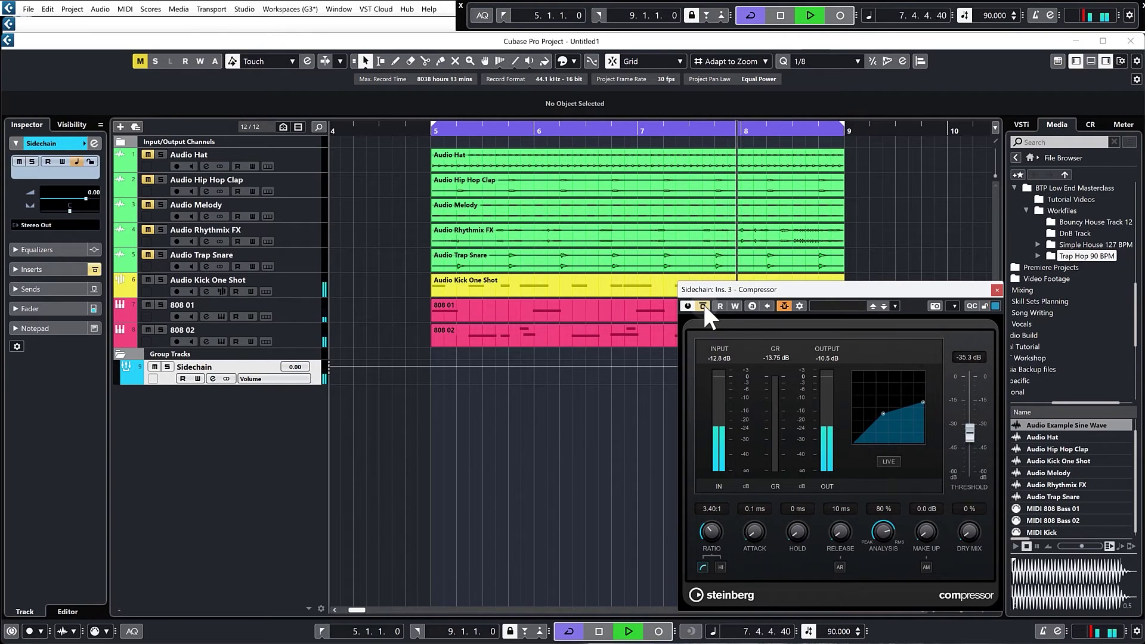
left_click(701, 301)
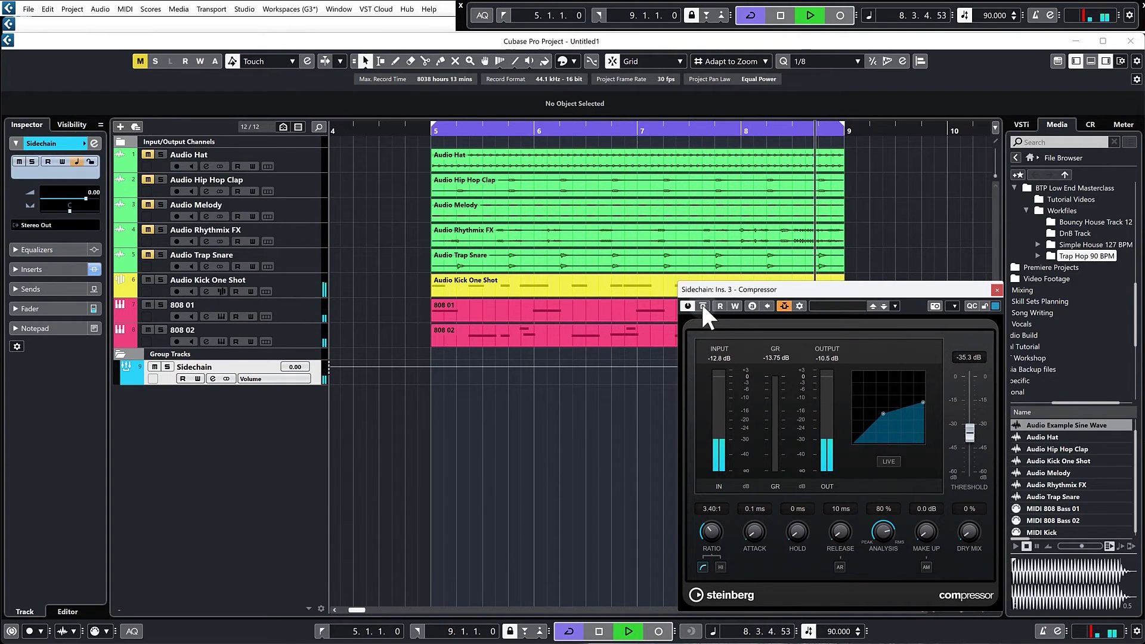
key("space")
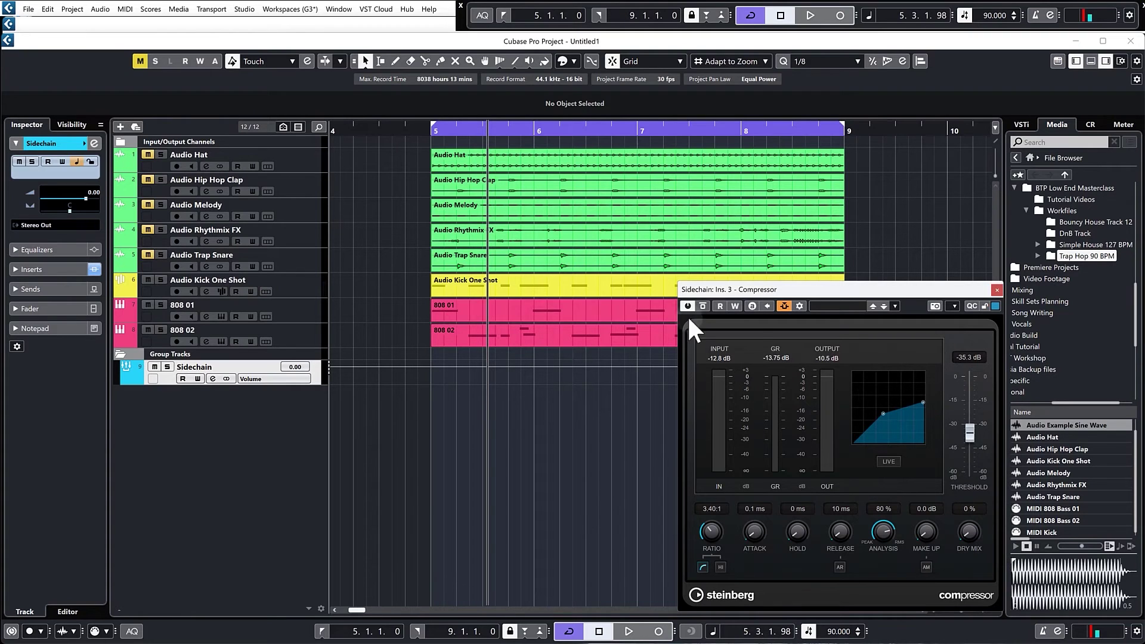
- Move the compressor window off the tracks and open the 808 02 part's notes
left_click_drag(842, 293, 847, 279)
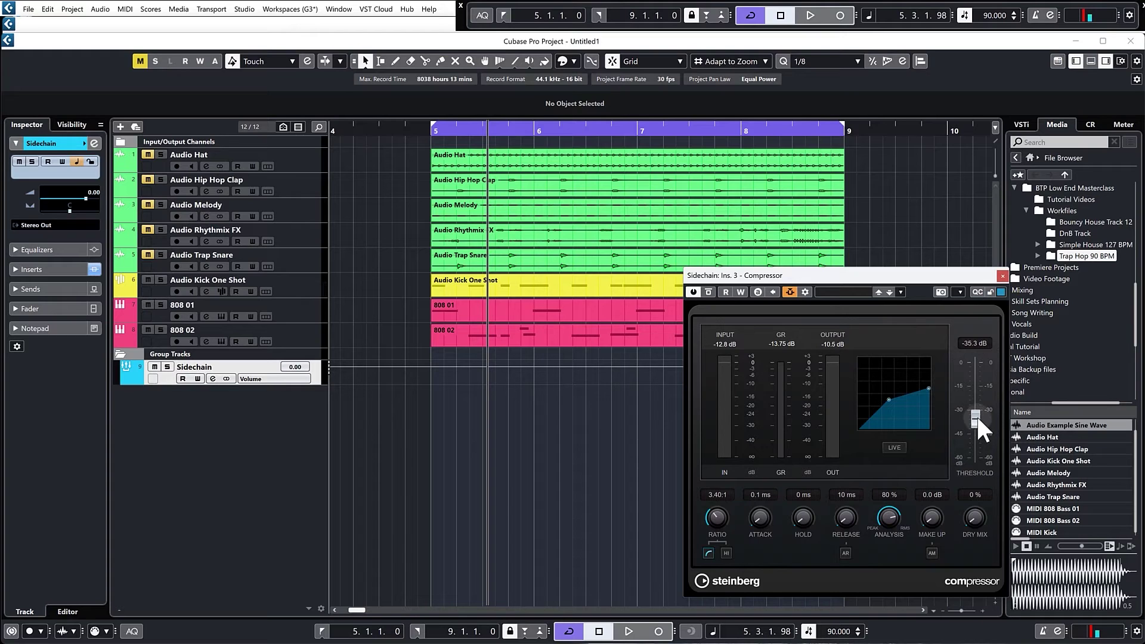
left_click_drag(859, 279, 880, 248)
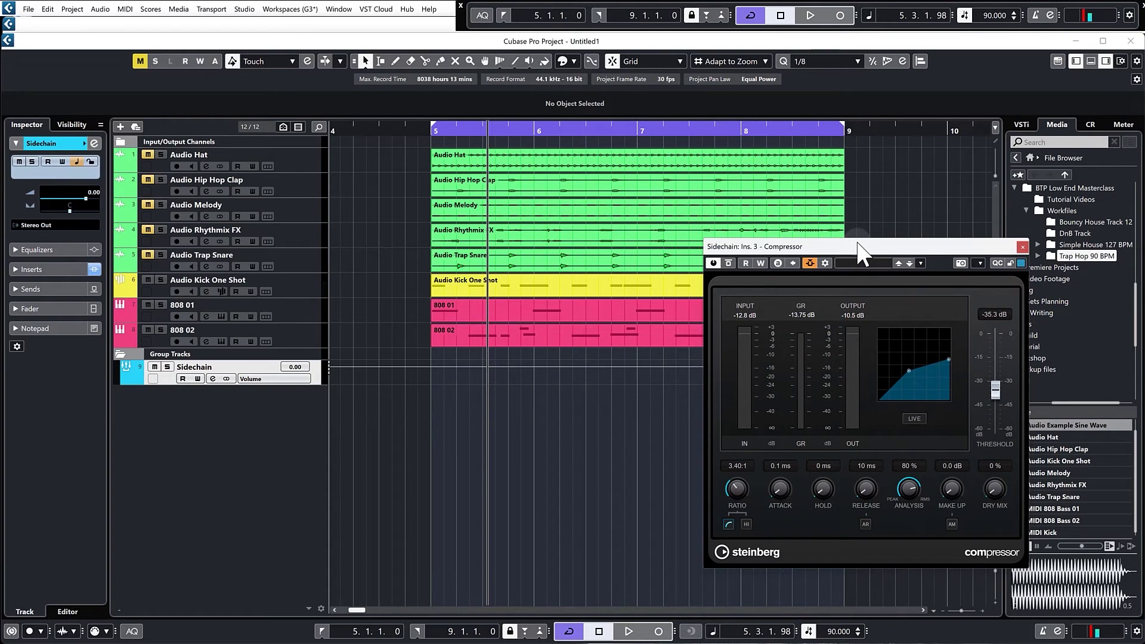
left_click_drag(858, 246, 997, 198)
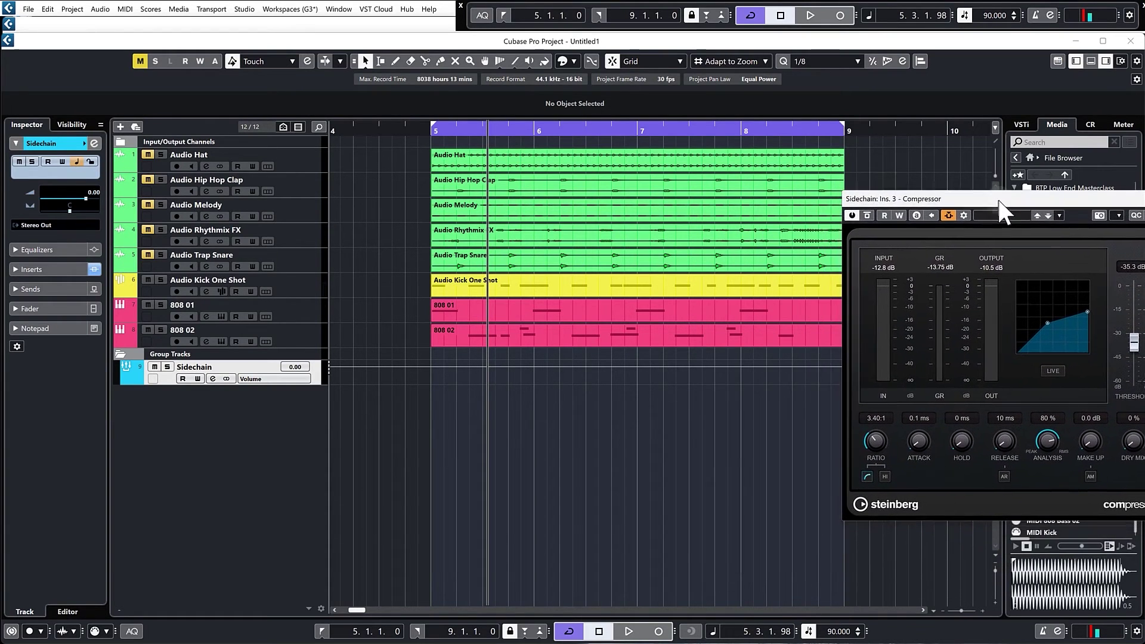
left_click(435, 143)
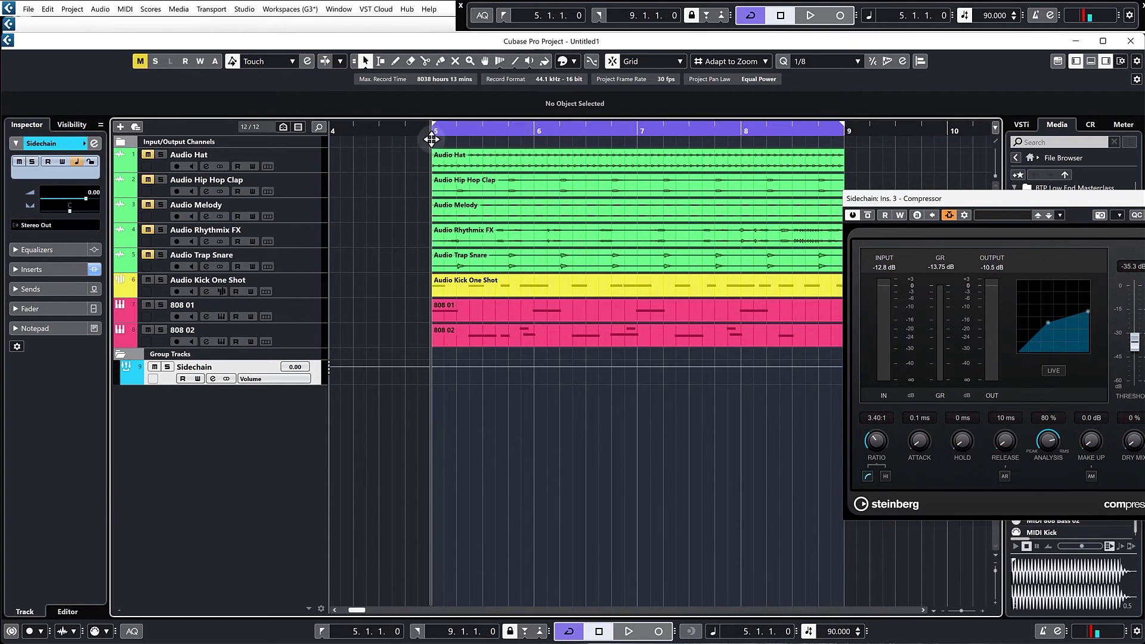
double_click(546, 331)
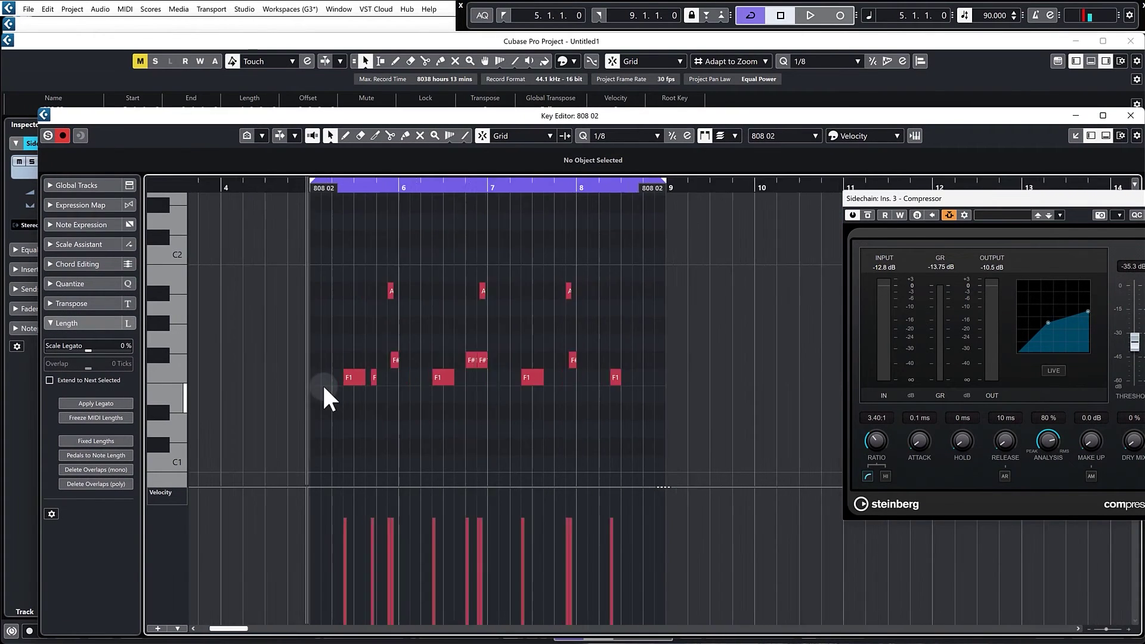
- Try 808 02 notes at B1 and E1, then return both to F1
left_click_drag(889, 205, 1012, 224)
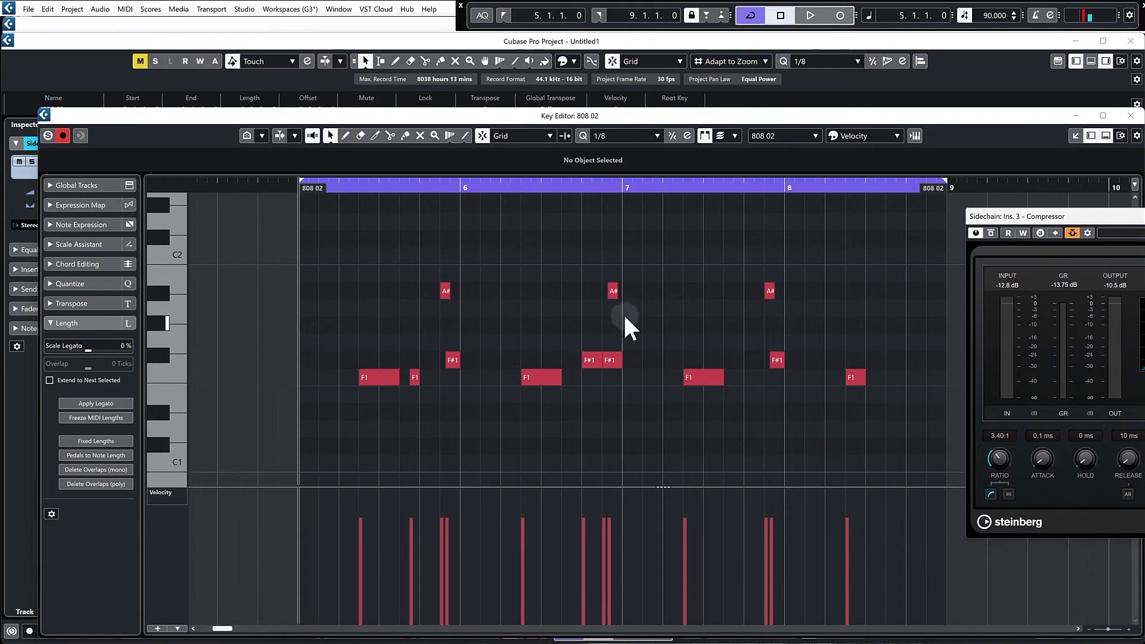
left_click_drag(542, 377, 543, 275)
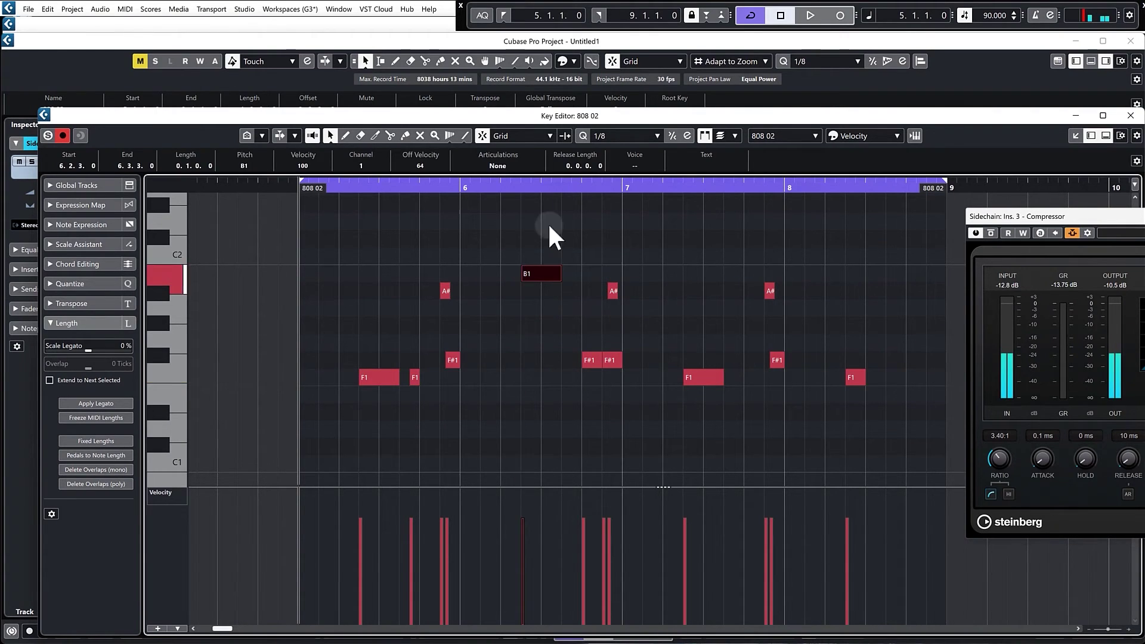
left_click_drag(703, 377, 708, 395)
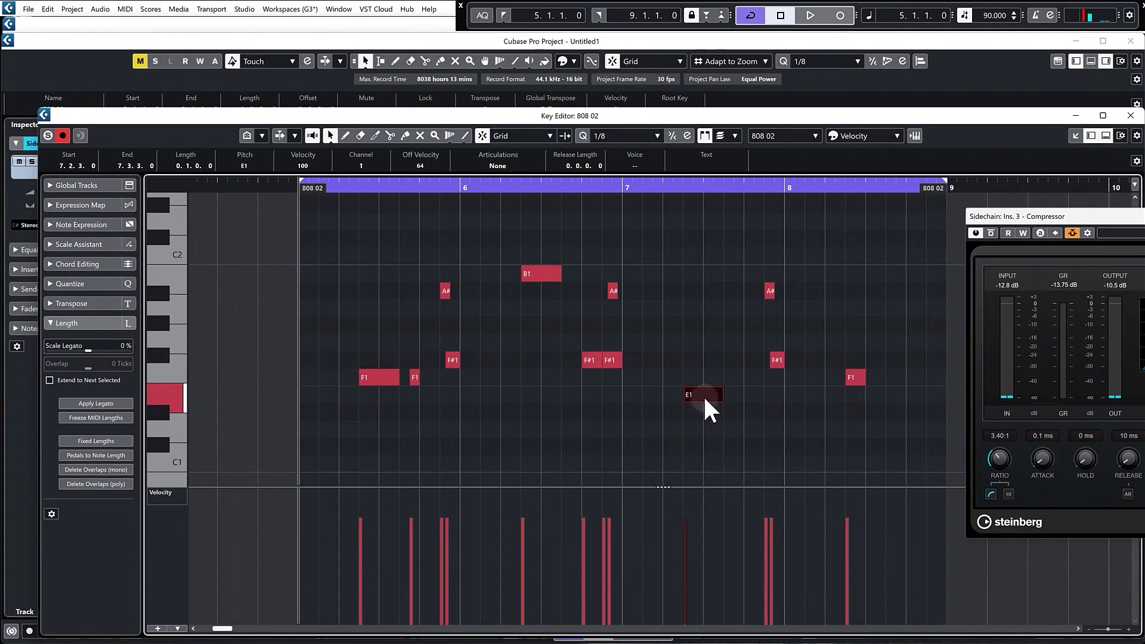
left_click_drag(705, 399, 704, 381)
left_click_drag(536, 270, 542, 380)
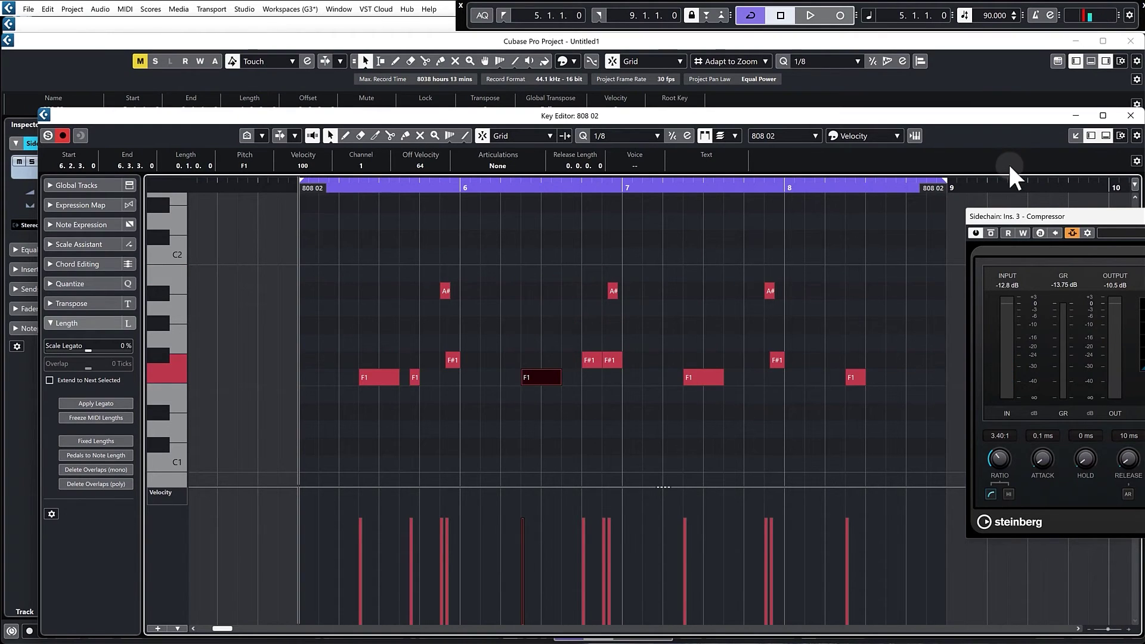
- Close the Key Editor and compressor window, leaving the 808 02 track selected
left_click(1131, 116)
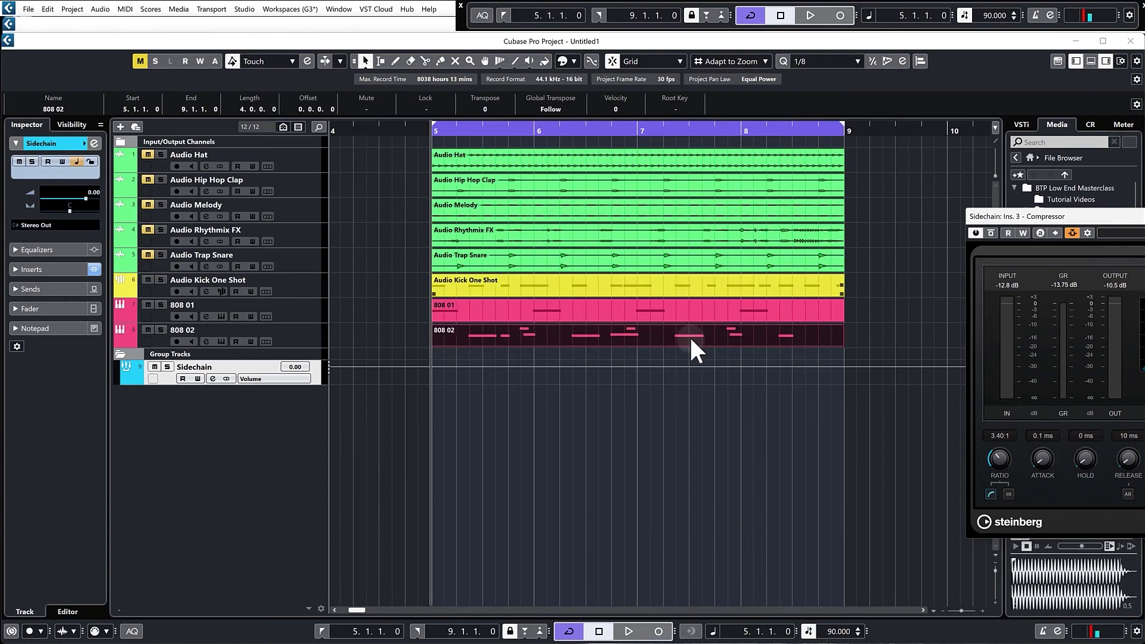
left_click(657, 439)
left_click(314, 339)
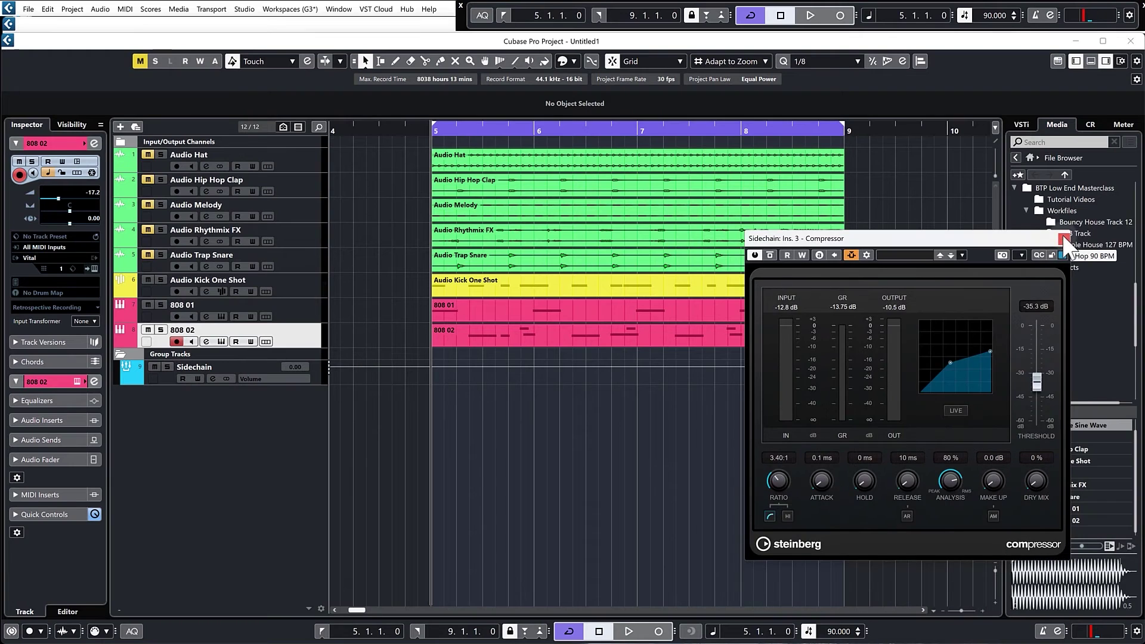
left_click(1066, 236)
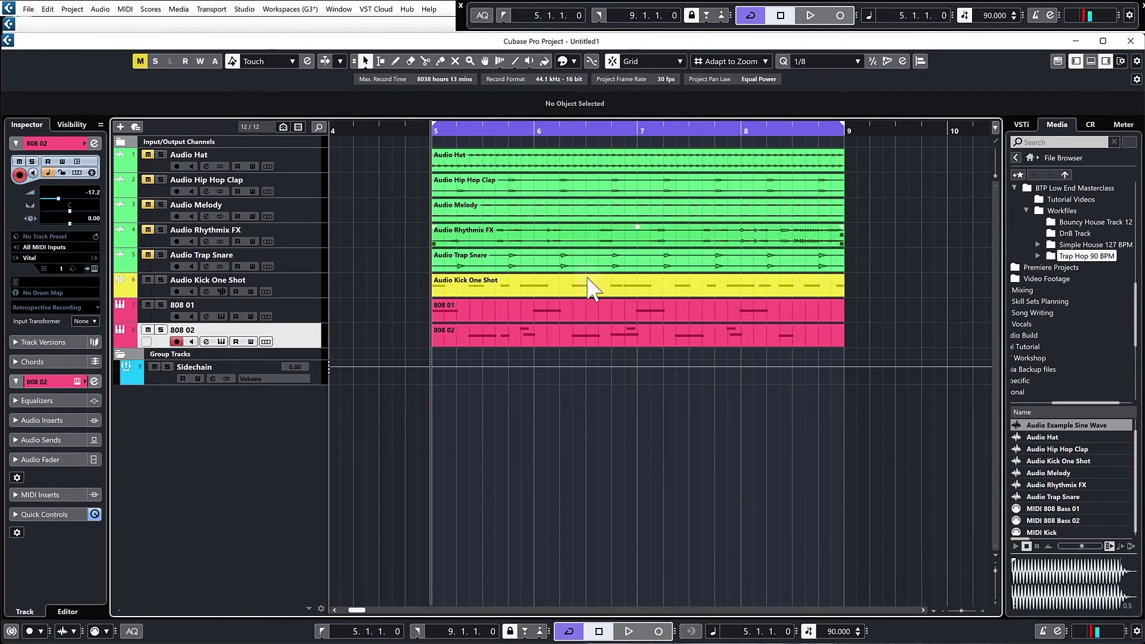
- Replace the Sidechain group's Compressor insert with TDR Nova from the EQ category
left_click(211, 379)
left_click(447, 369)
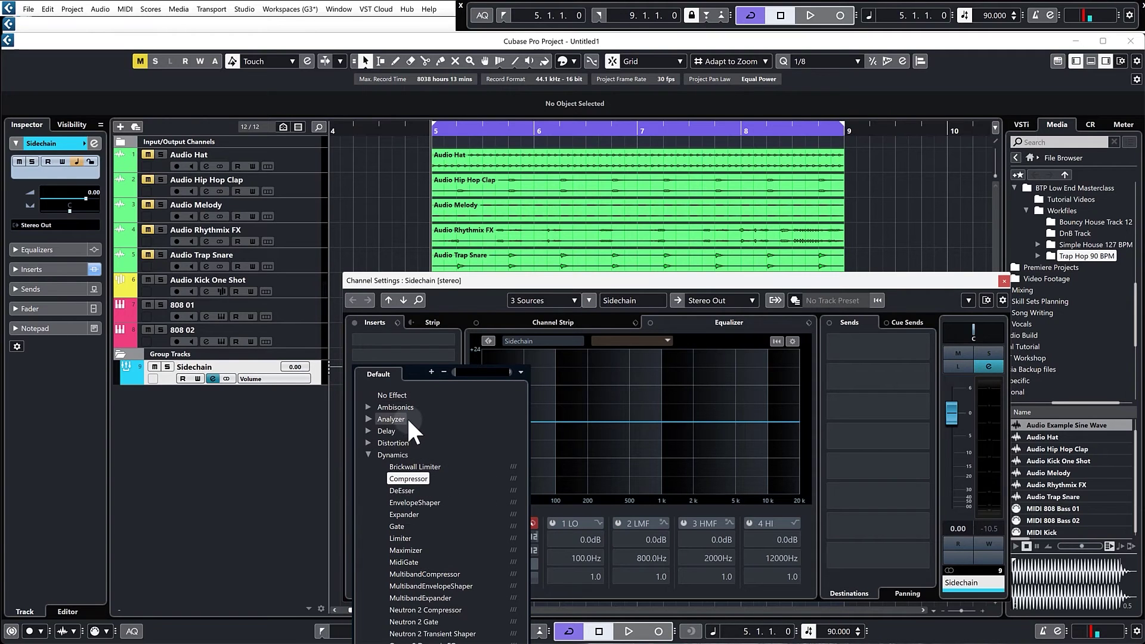
left_click(550, 282)
left_click_drag(550, 281, 569, 93)
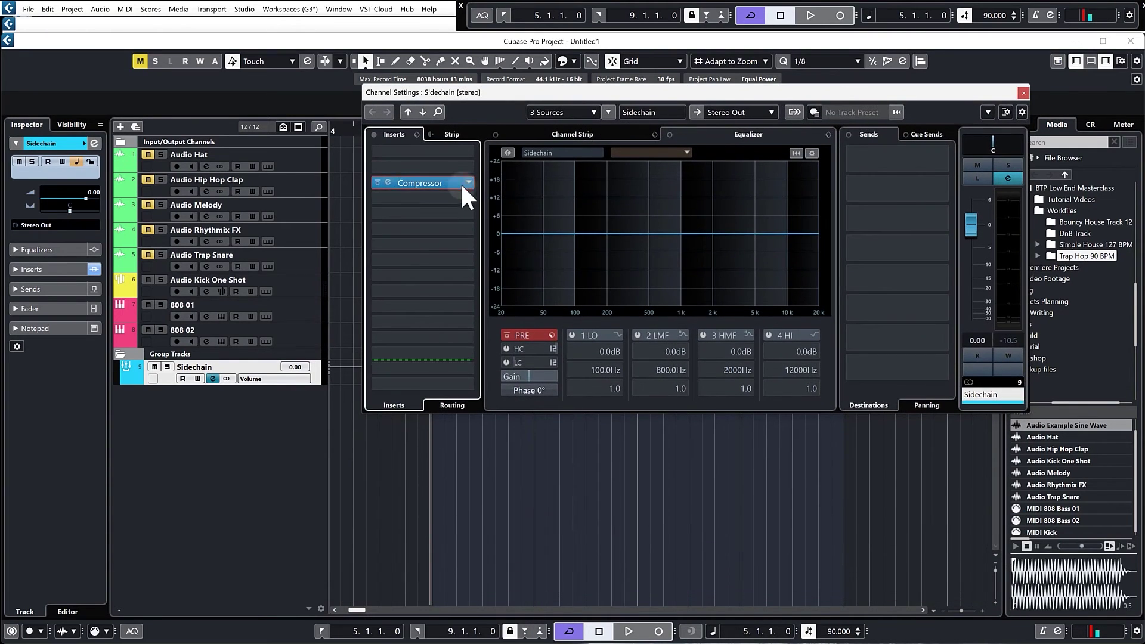
left_click(462, 180)
left_click(388, 266)
left_click(388, 278)
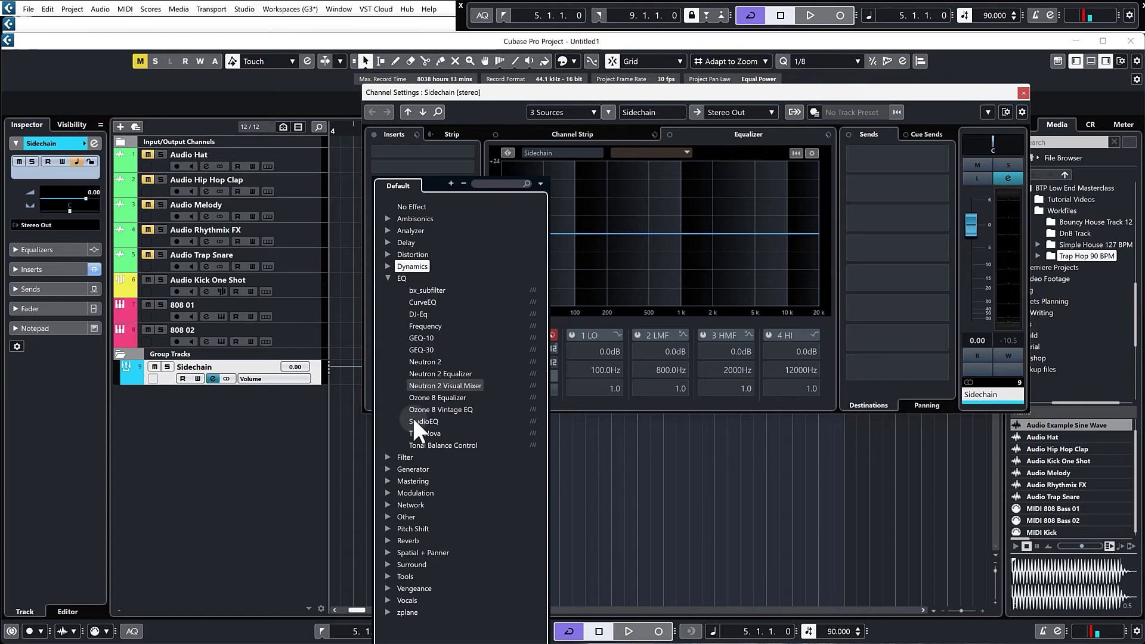
left_click(424, 433)
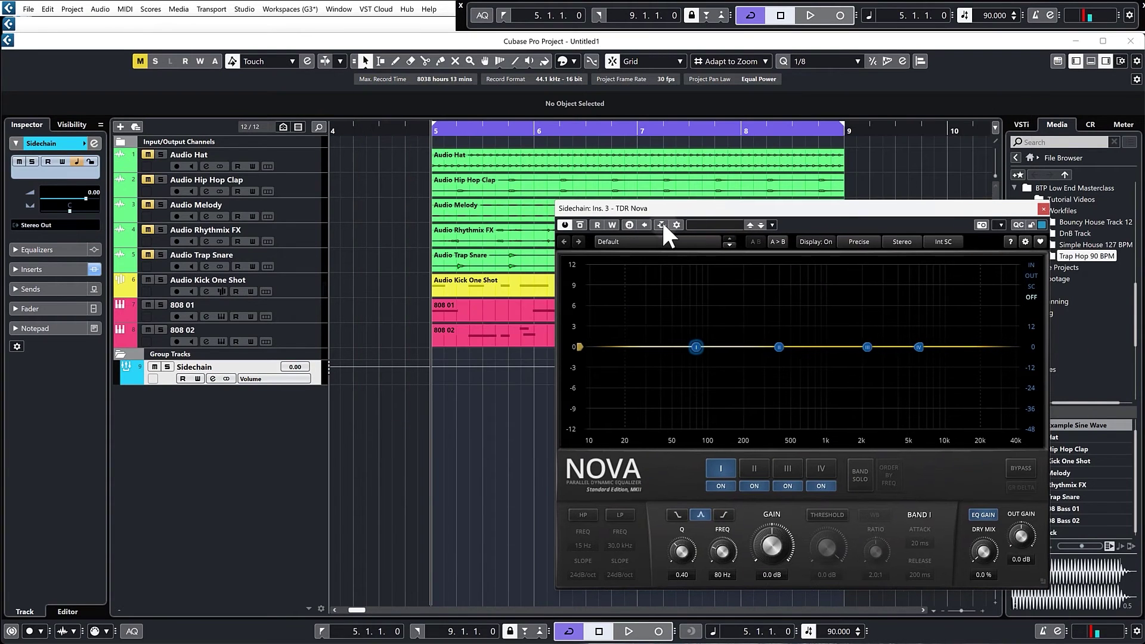
- Key TDR Nova externally from Audio Kick One Shot and dip band I to -4.1 dB at 82 Hz
left_click(678, 226)
left_click(832, 348)
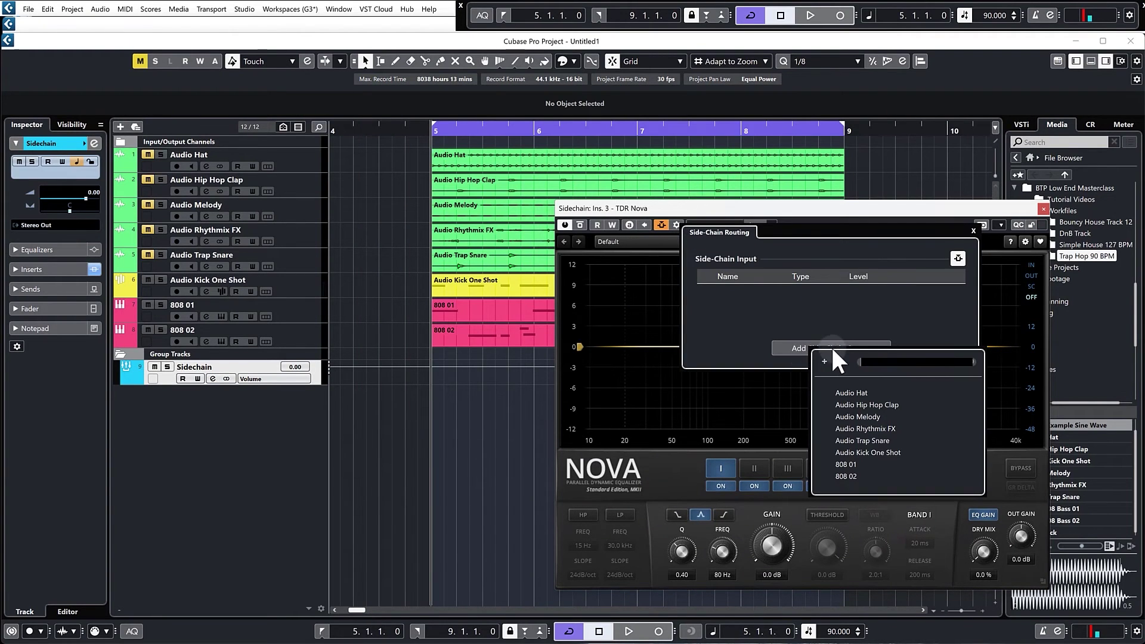
left_click(870, 452)
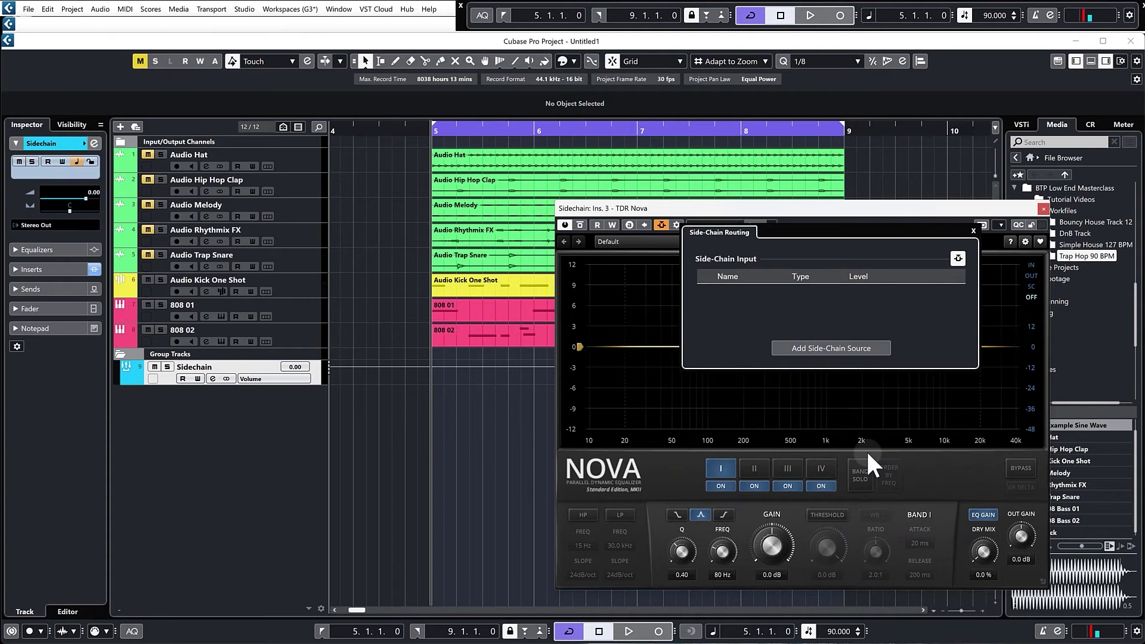
left_click(893, 216)
left_click(948, 245)
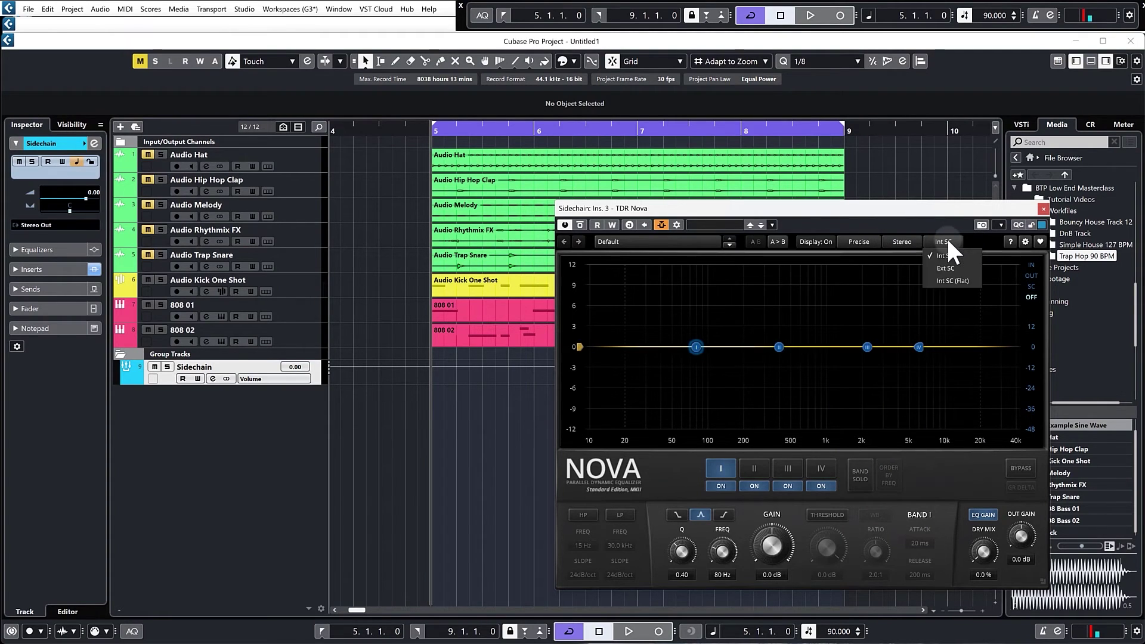
left_click(949, 268)
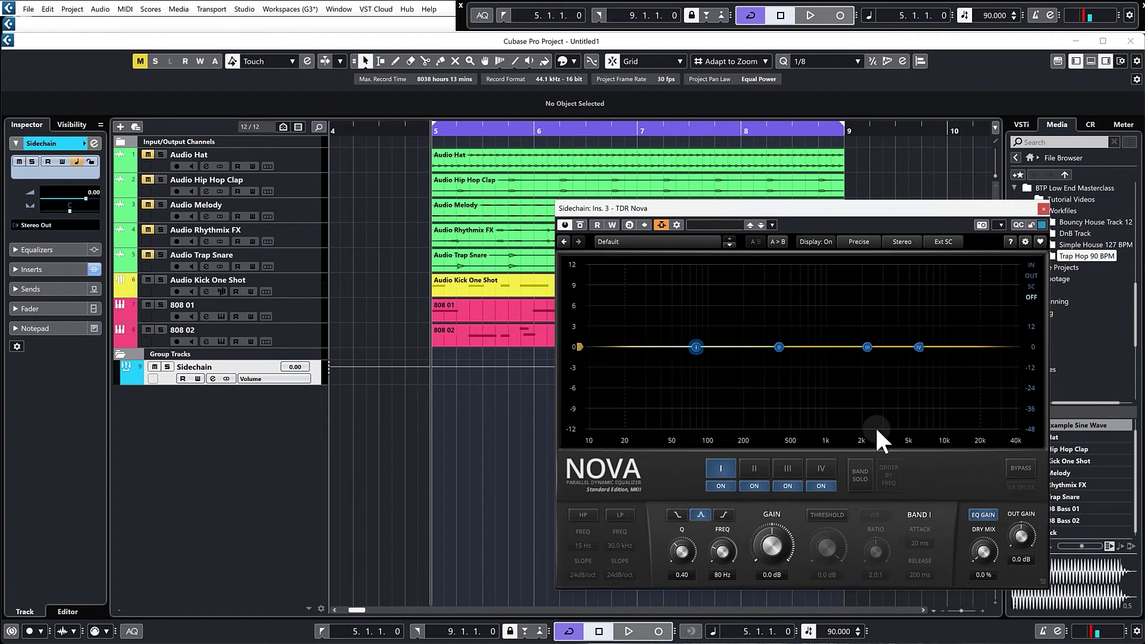
left_click_drag(696, 346, 697, 374)
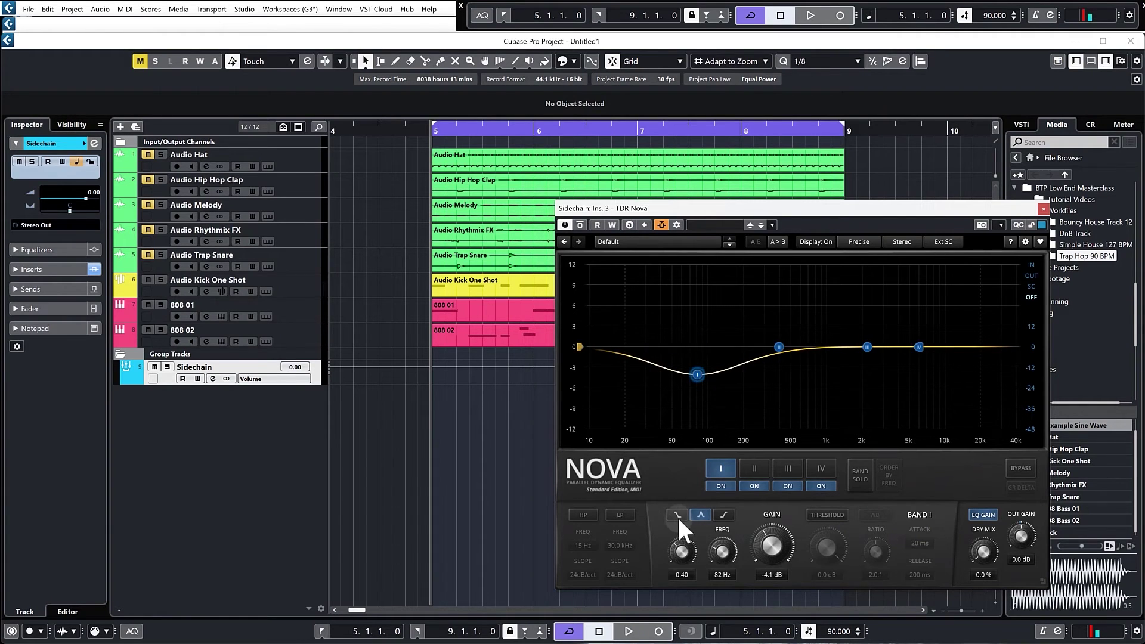
- Turn Nova's band I into a low shelf with Q 1.60, pulled back near 0 dB
left_click(678, 515)
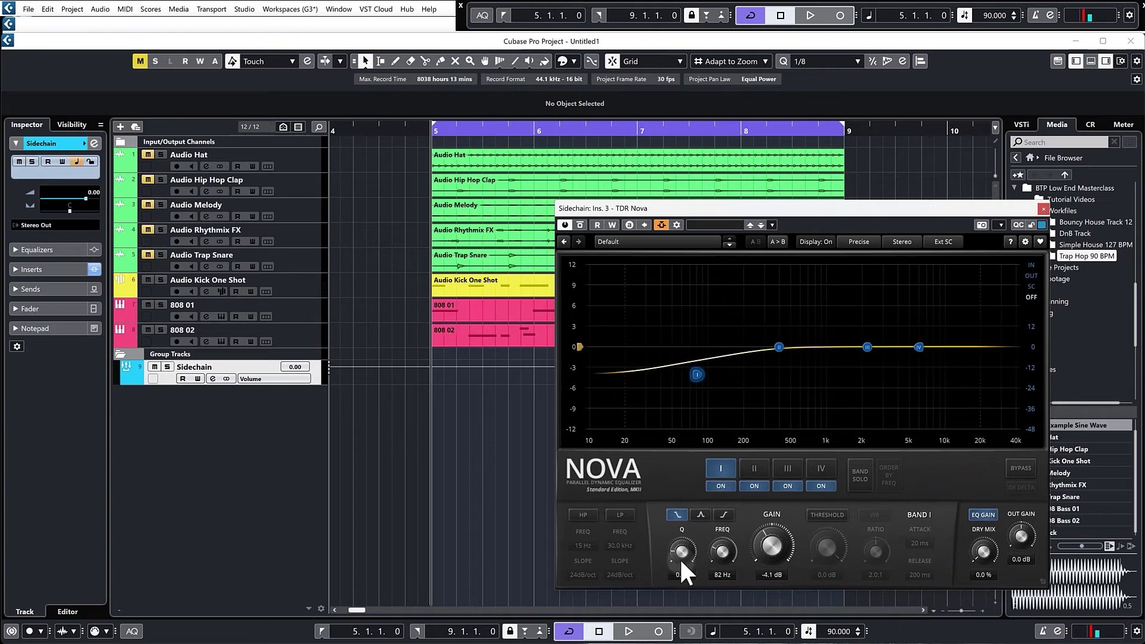
left_click_drag(679, 557, 681, 630)
left_click_drag(691, 375, 702, 380)
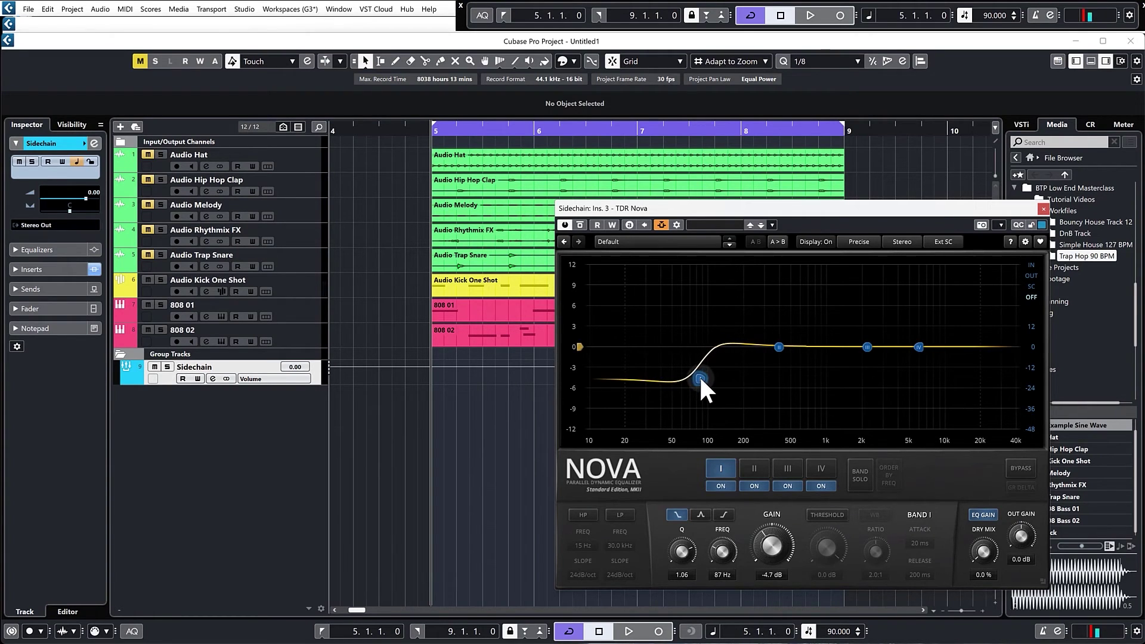
left_click_drag(702, 380, 700, 347)
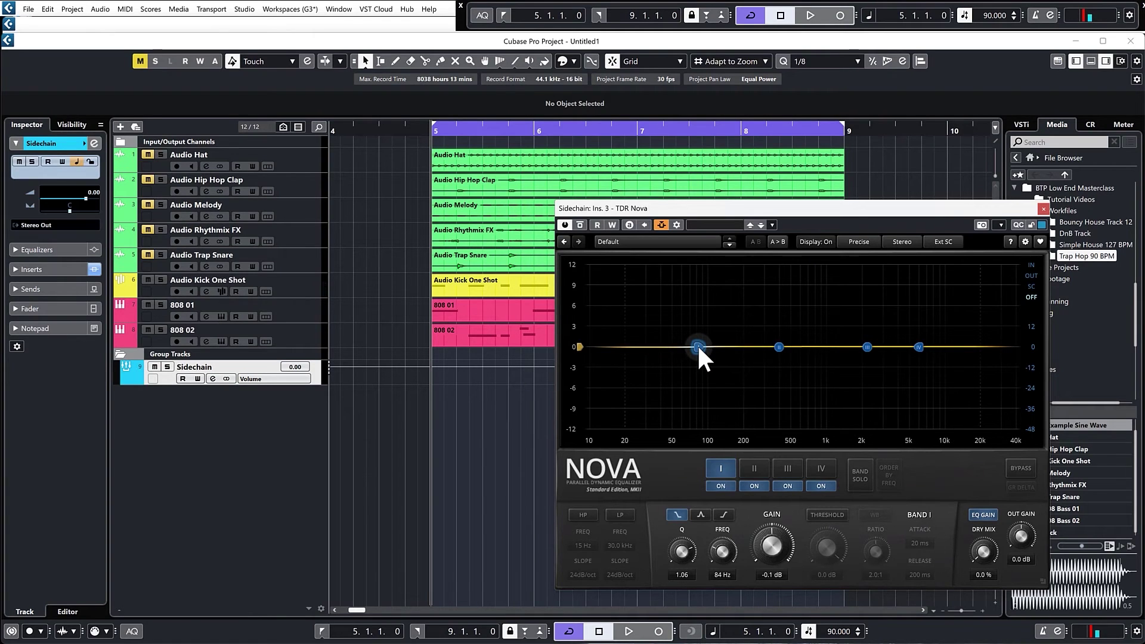
- Make band I dynamic with a 3.6:1 ratio
left_click(827, 515)
left_click_drag(876, 549, 920, 549)
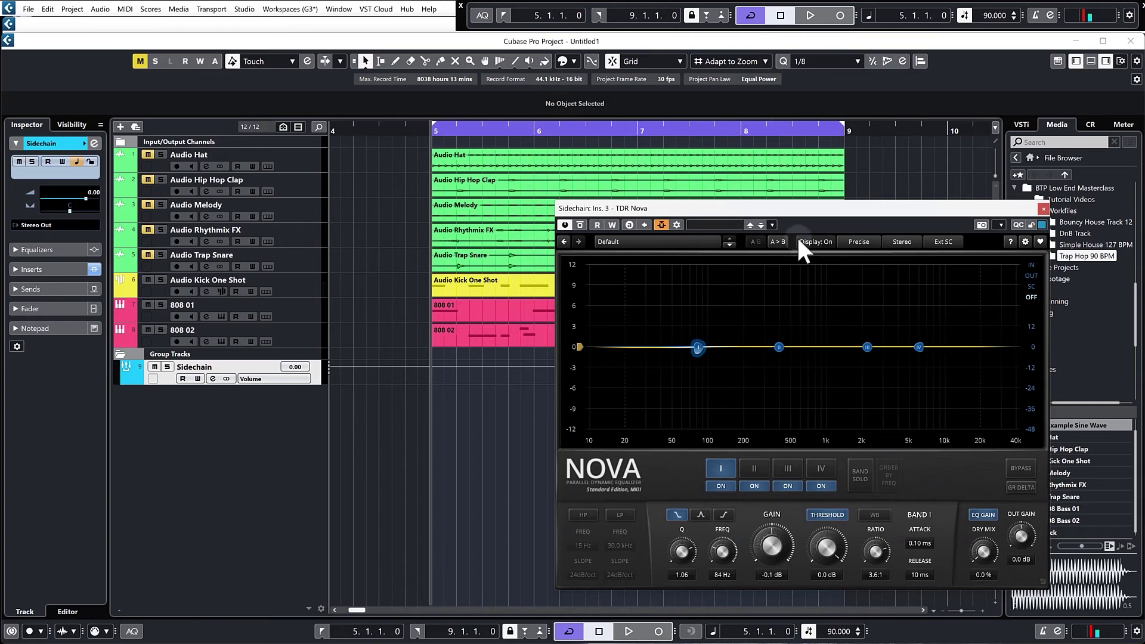
left_click_drag(798, 208, 880, 200)
- During playback, lower Nova's Band I threshold to -11.2 dB and A/B it with bypass
key("space")
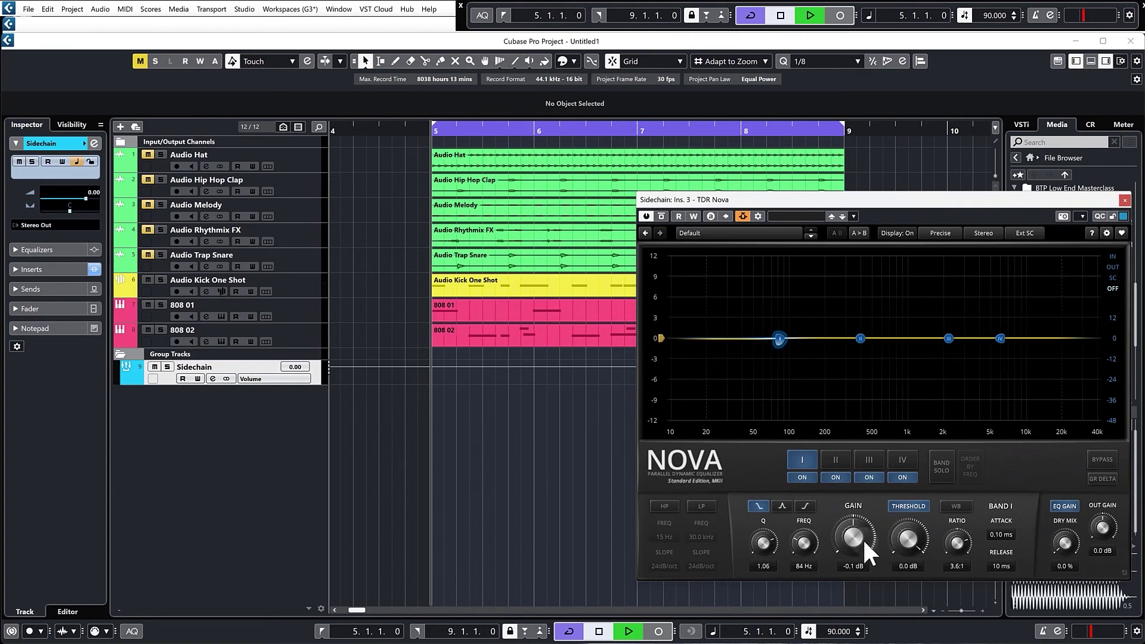
left_click_drag(906, 541, 906, 609)
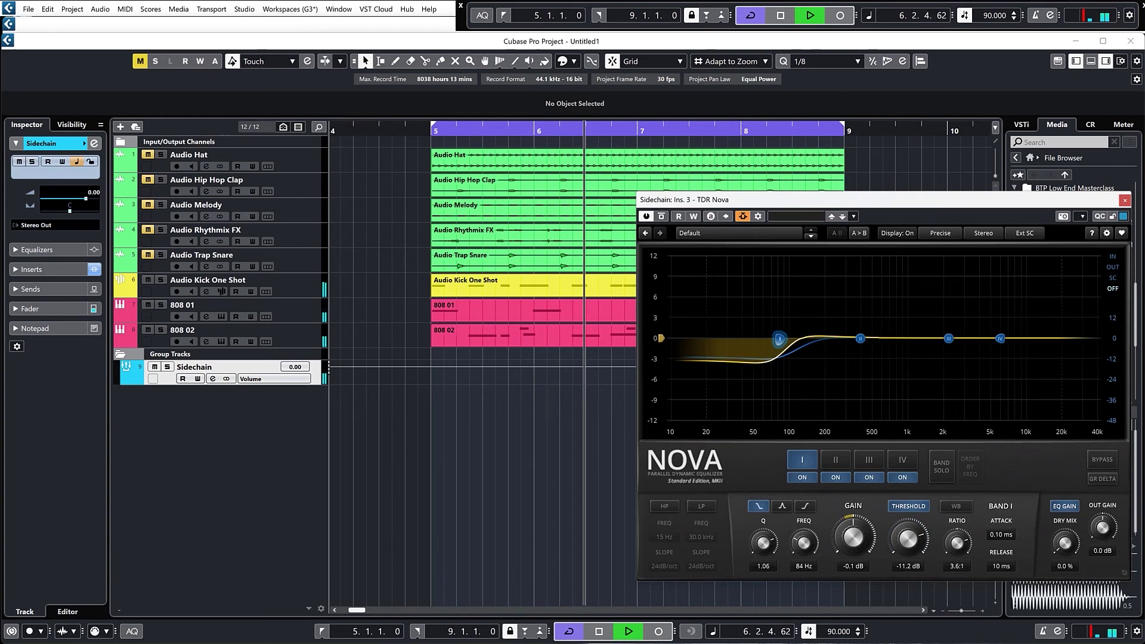
left_click(662, 216)
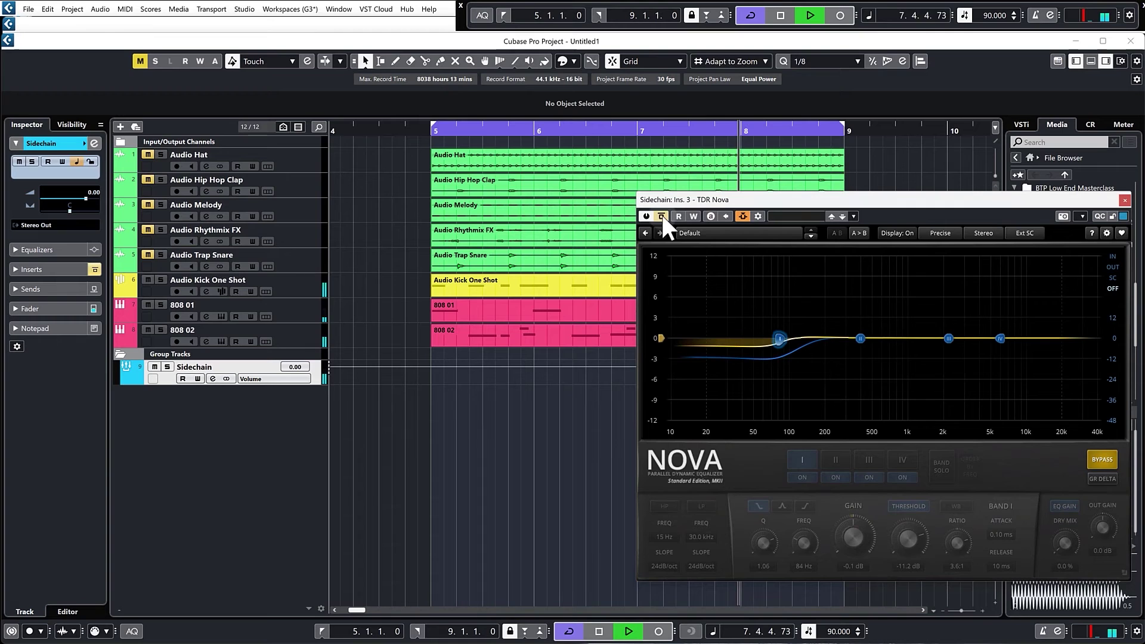
left_click(661, 214)
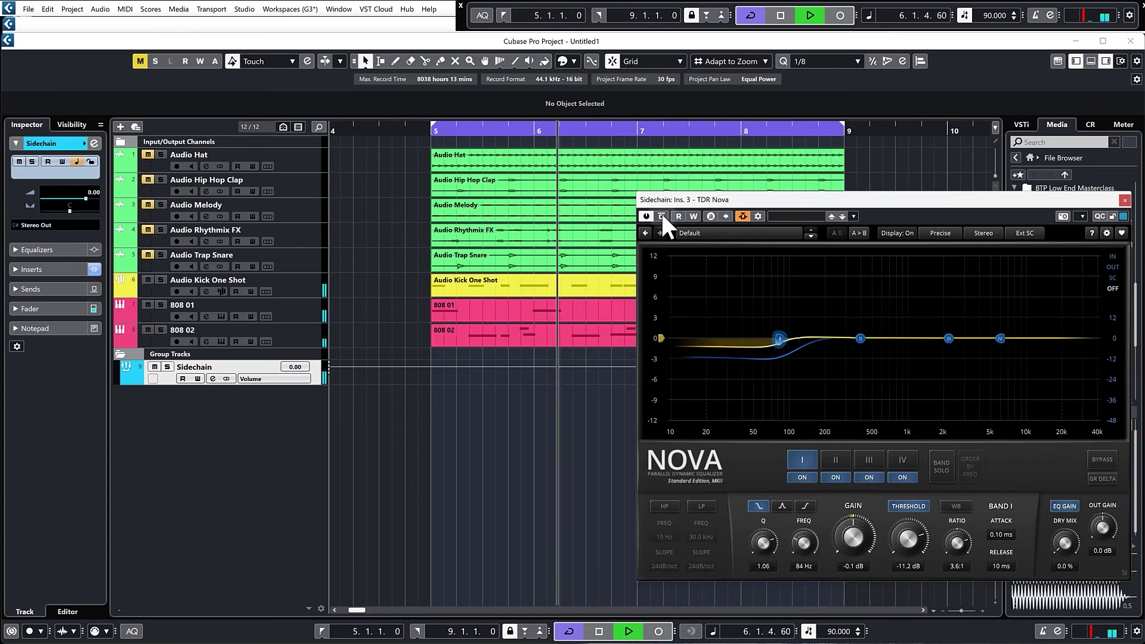
- Stop playback, select Nova's wide band, and return the playhead to bar 5
key("space")
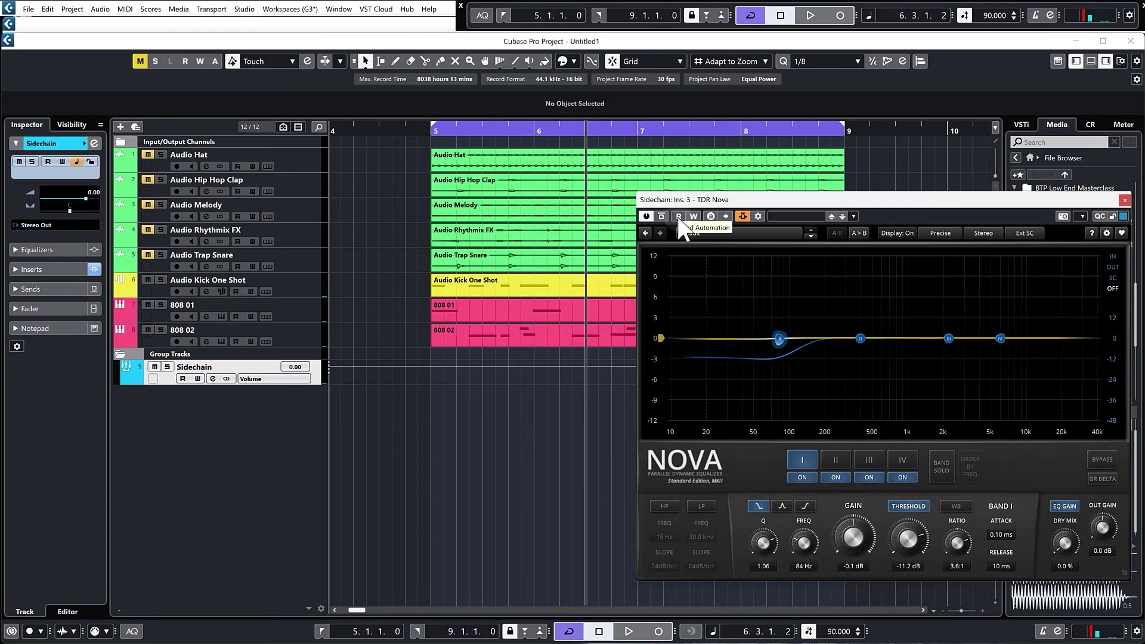
left_click(828, 246)
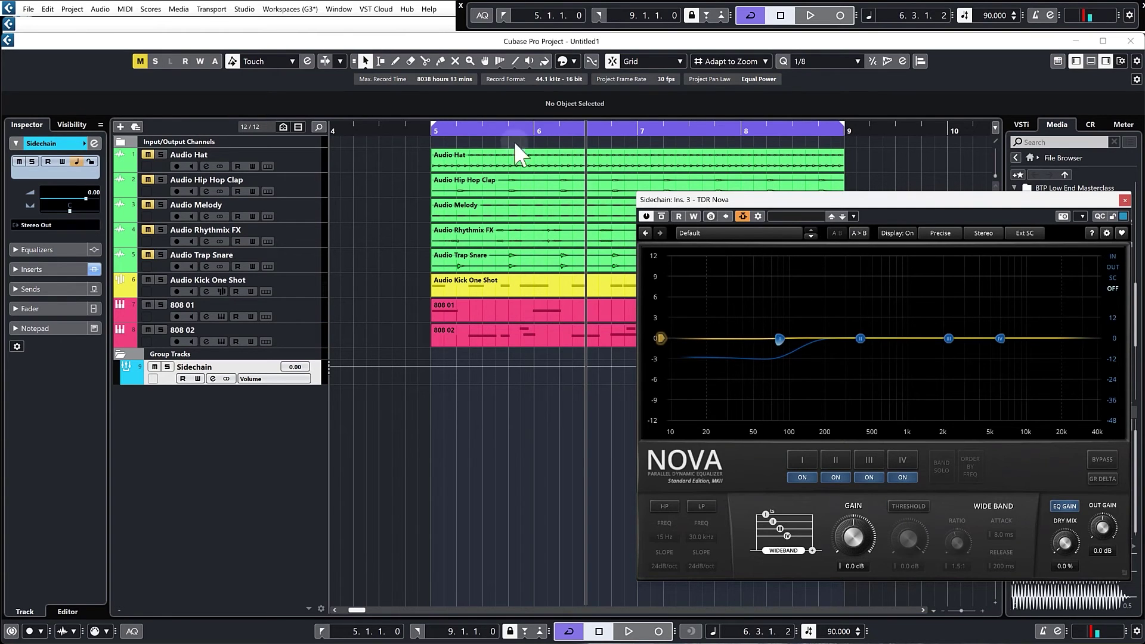
key("KP_1")
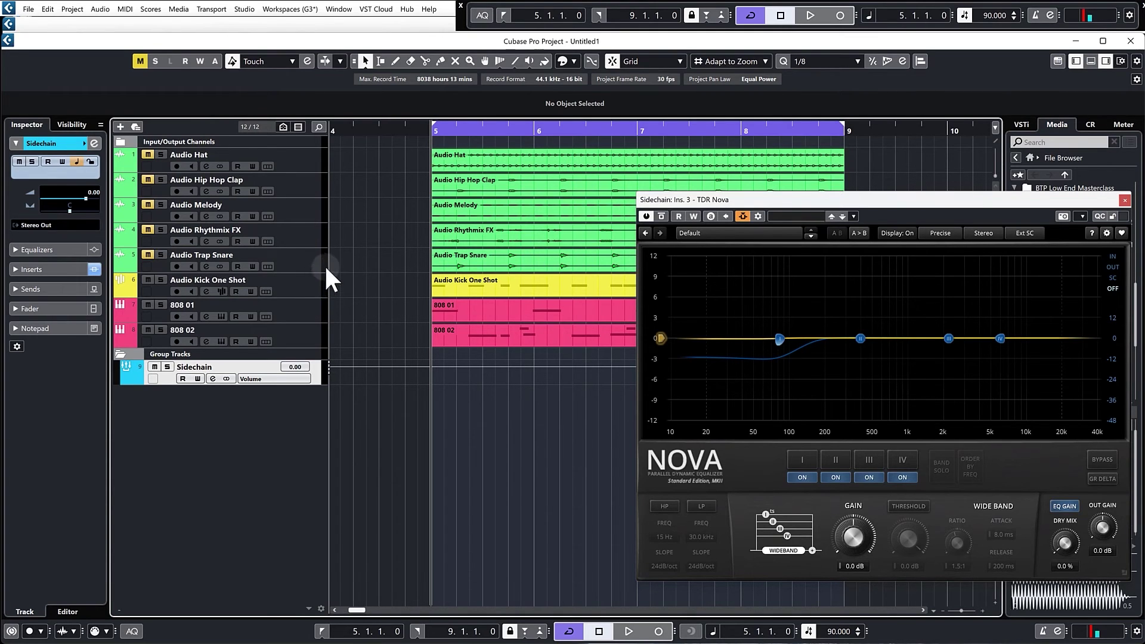
- Audition the ducking with the Audio Kick One Shot track selected and Band I's settings shown
key("space")
left_click(302, 284)
key("space")
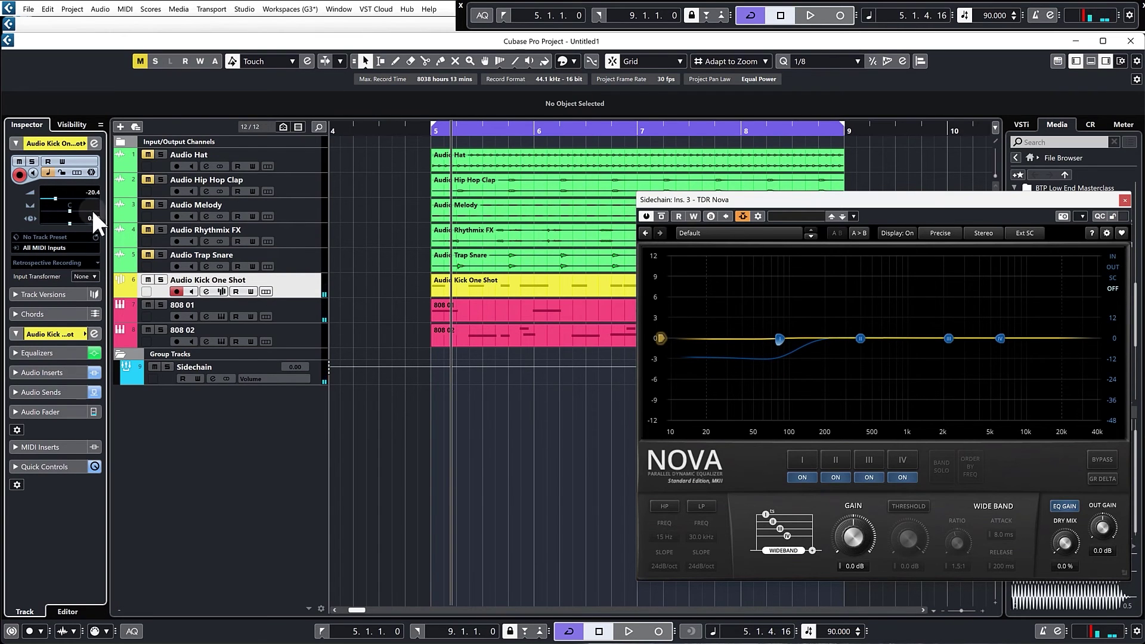
key("space")
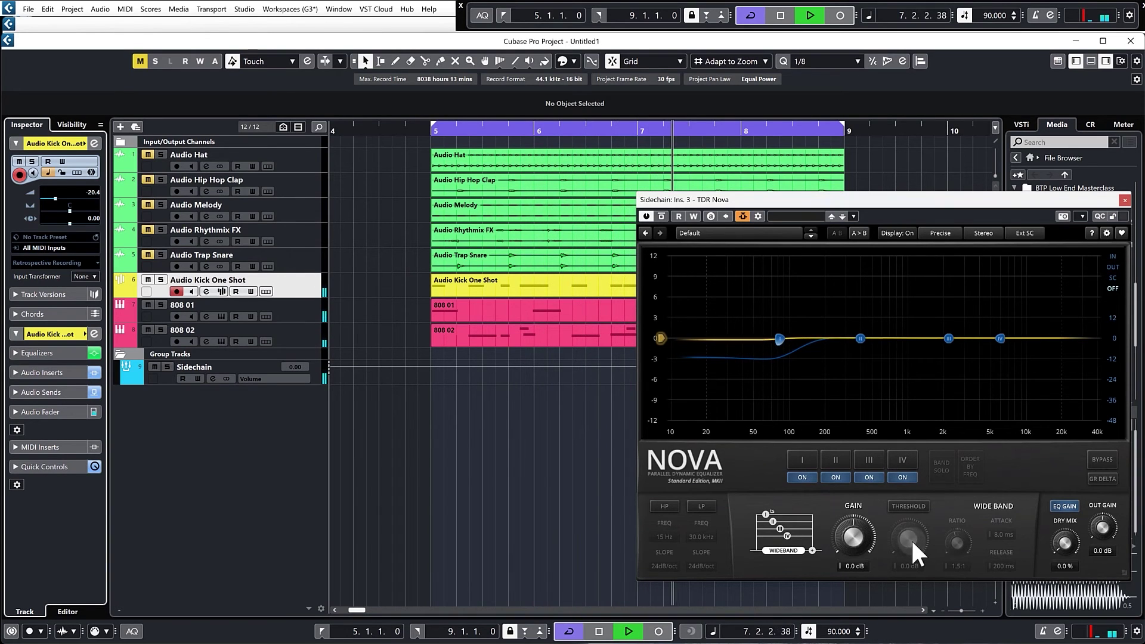
left_click(804, 462)
key("space")
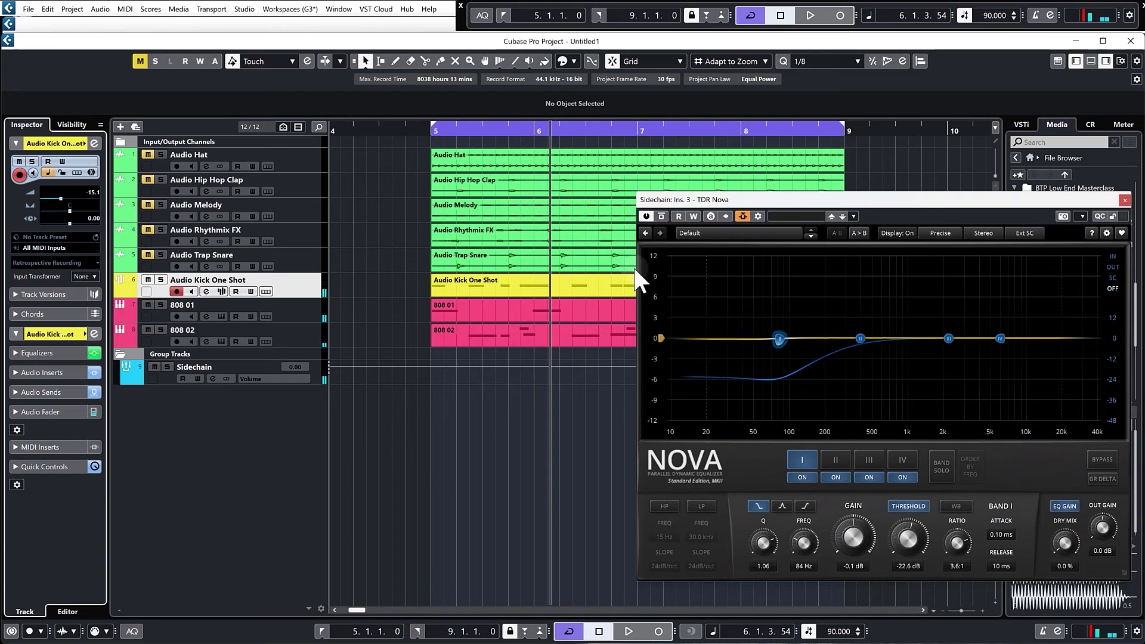
- Raise Band I threshold to -15.6 dB, then settle it at -12.5 dB during playback
left_click_drag(912, 546, 918, 363)
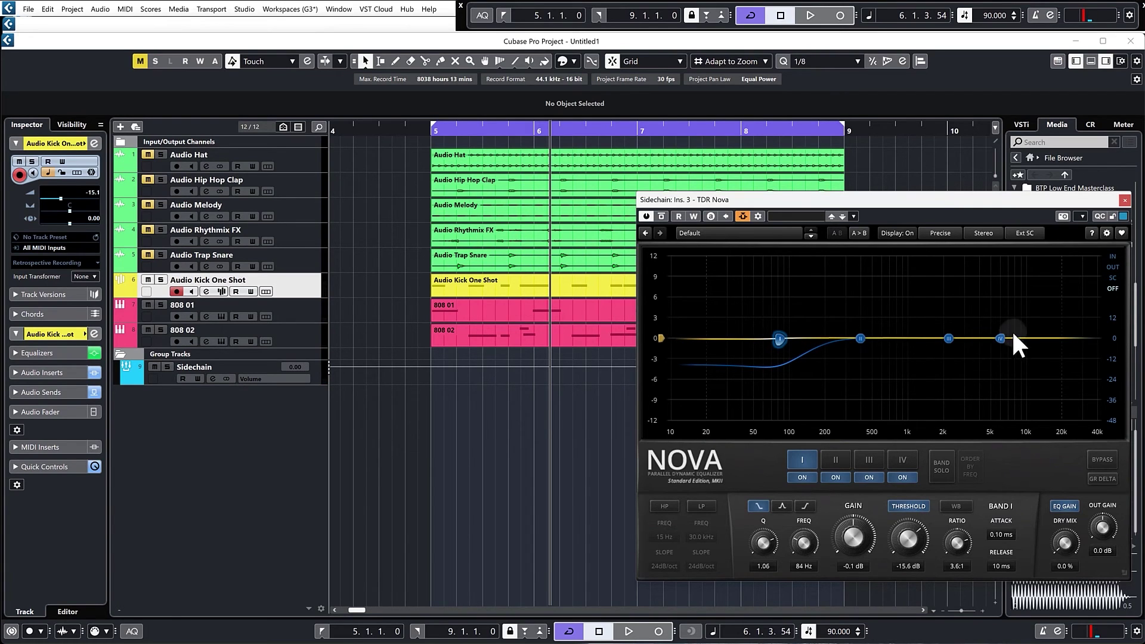
key("space")
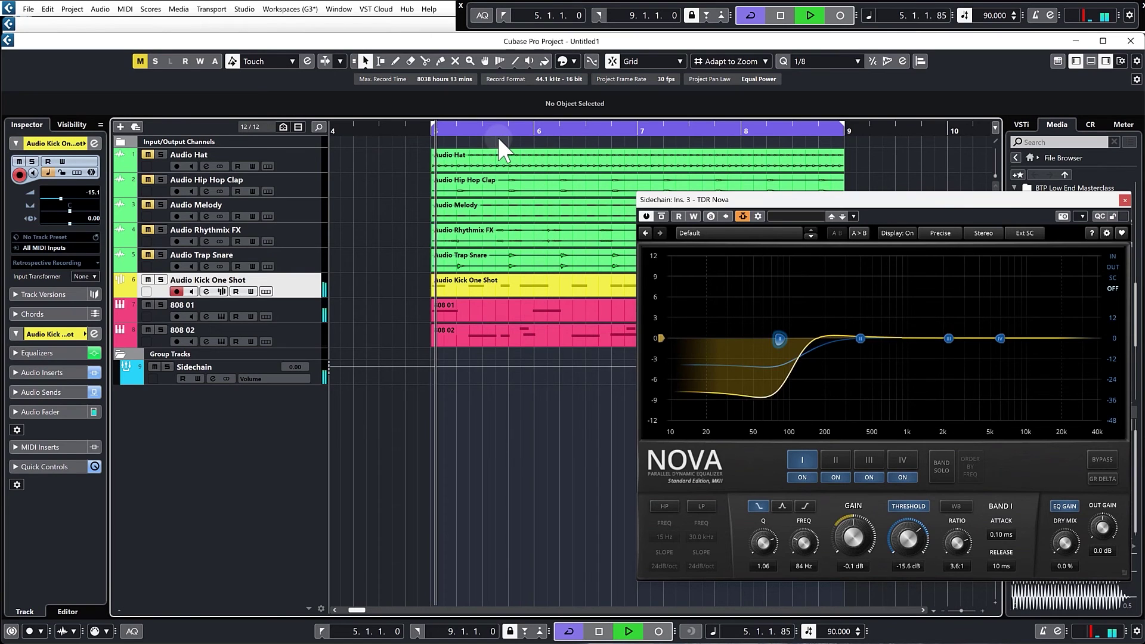
left_click_drag(911, 542, 913, 518)
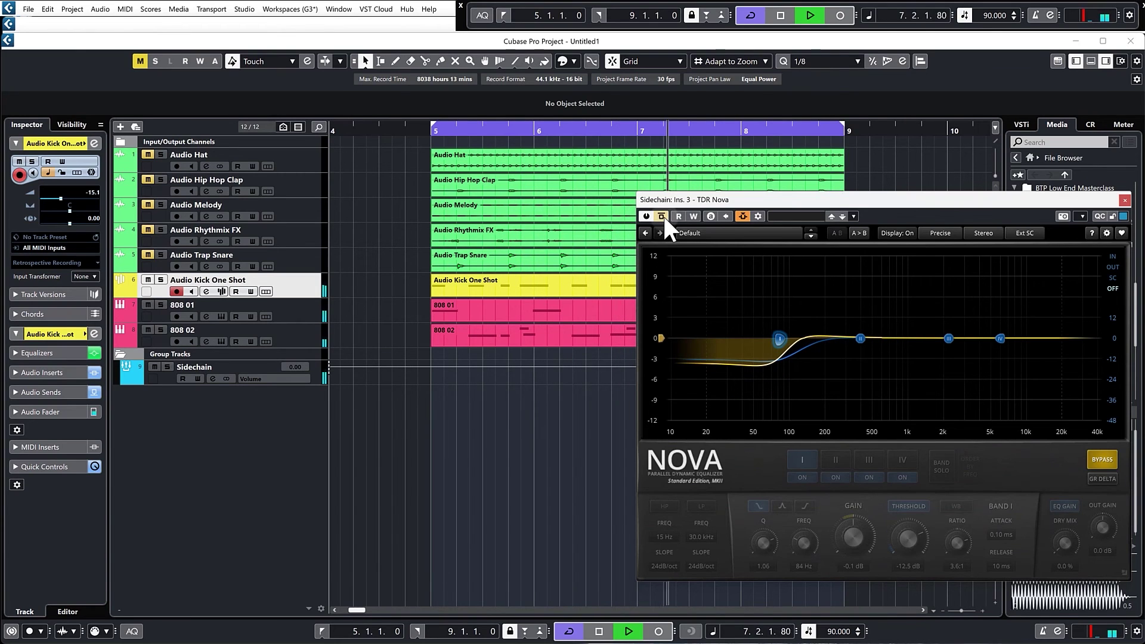
key("space")
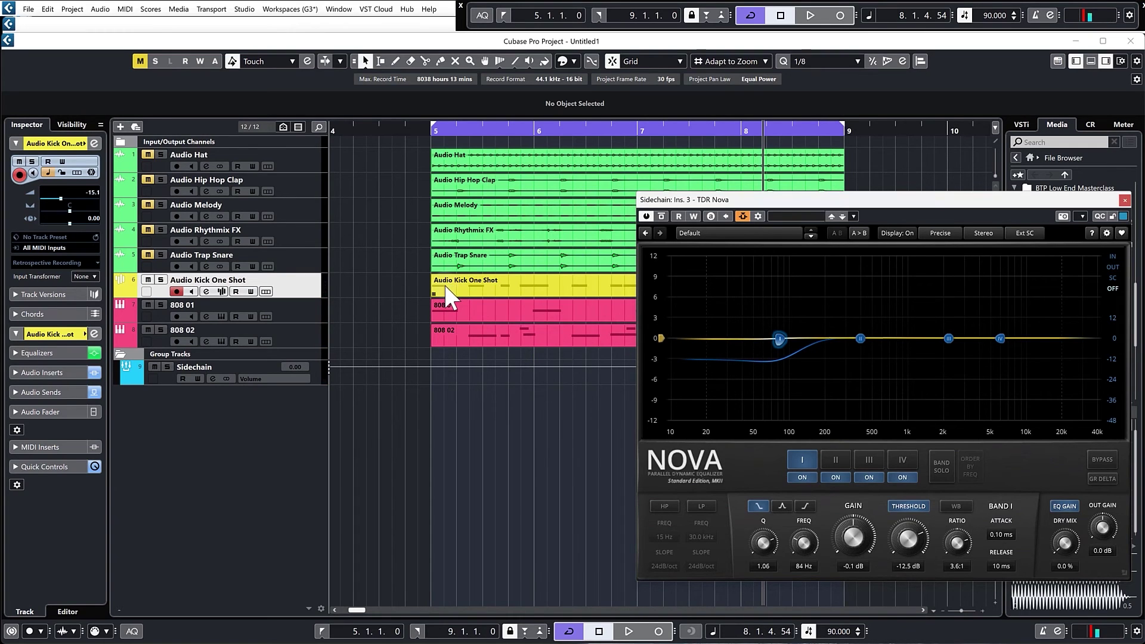
left_click(434, 128)
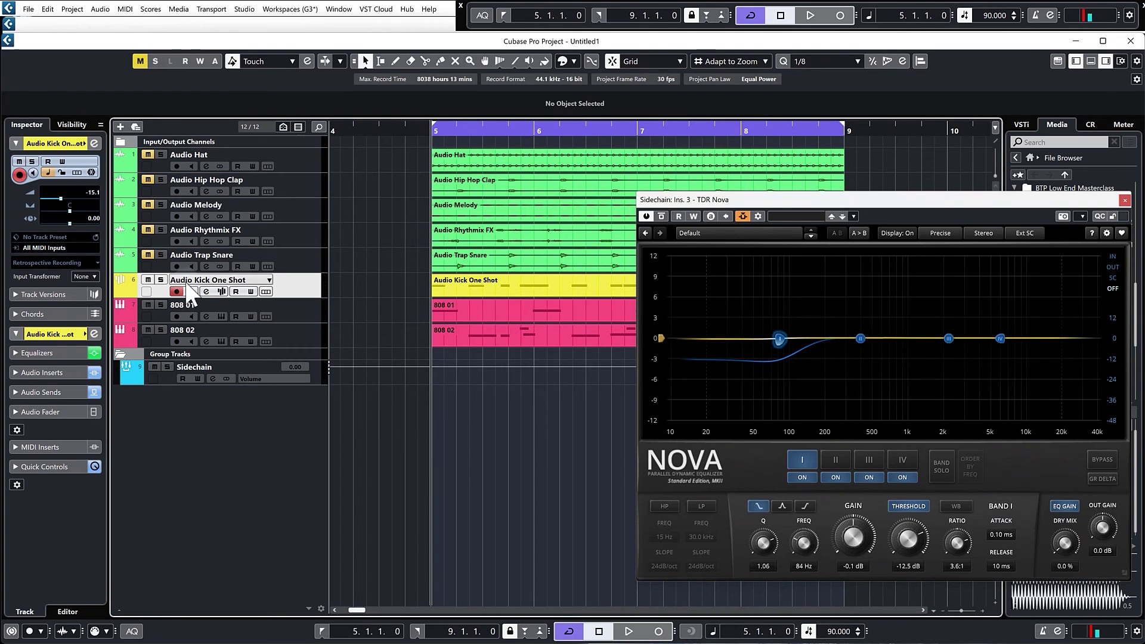
left_click(162, 280)
key("space")
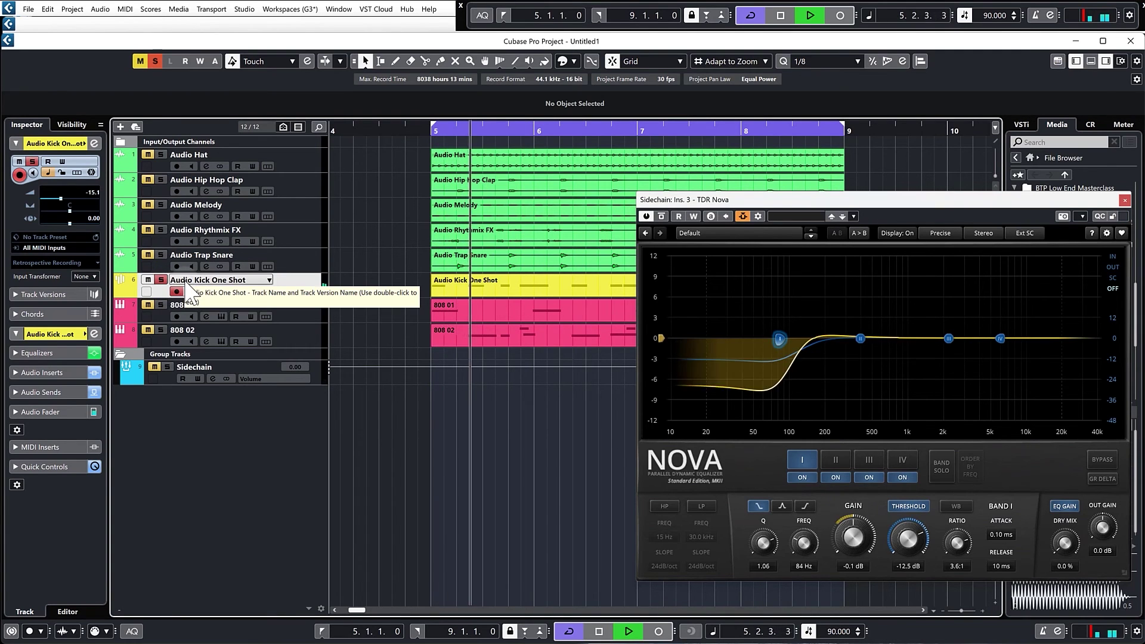
key("space")
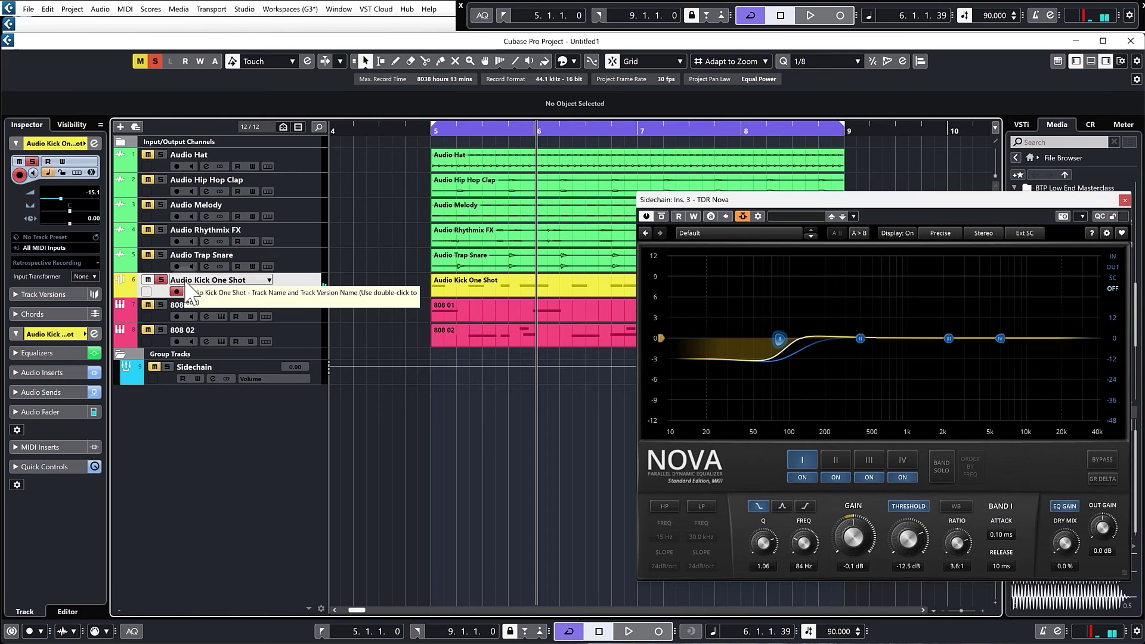
key("s")
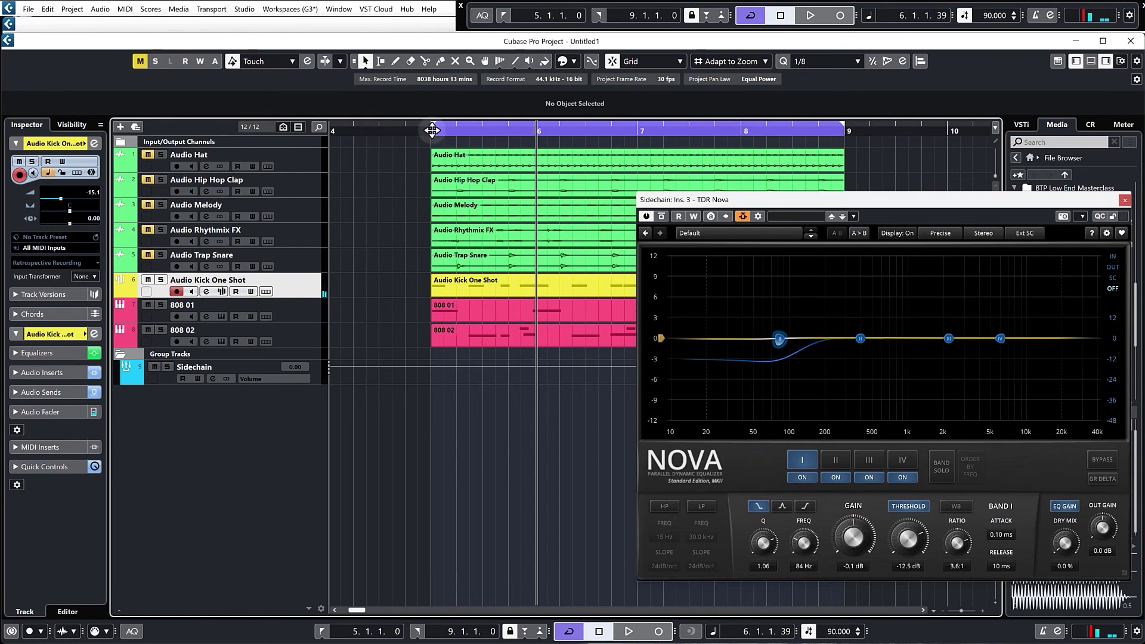
left_click(432, 131)
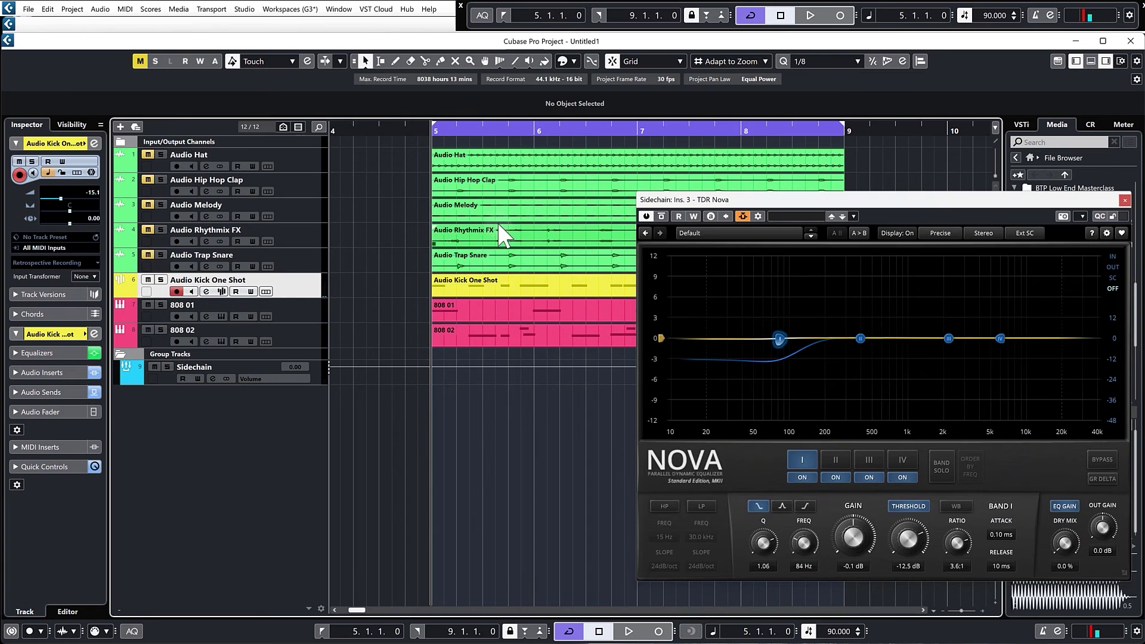
key("space")
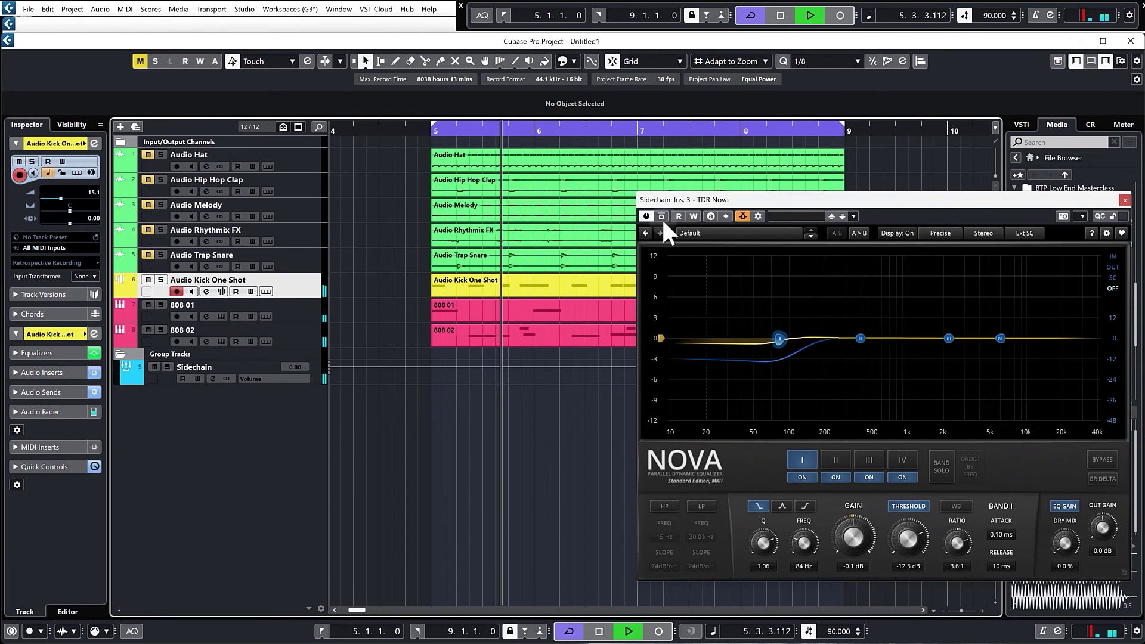
key("space")
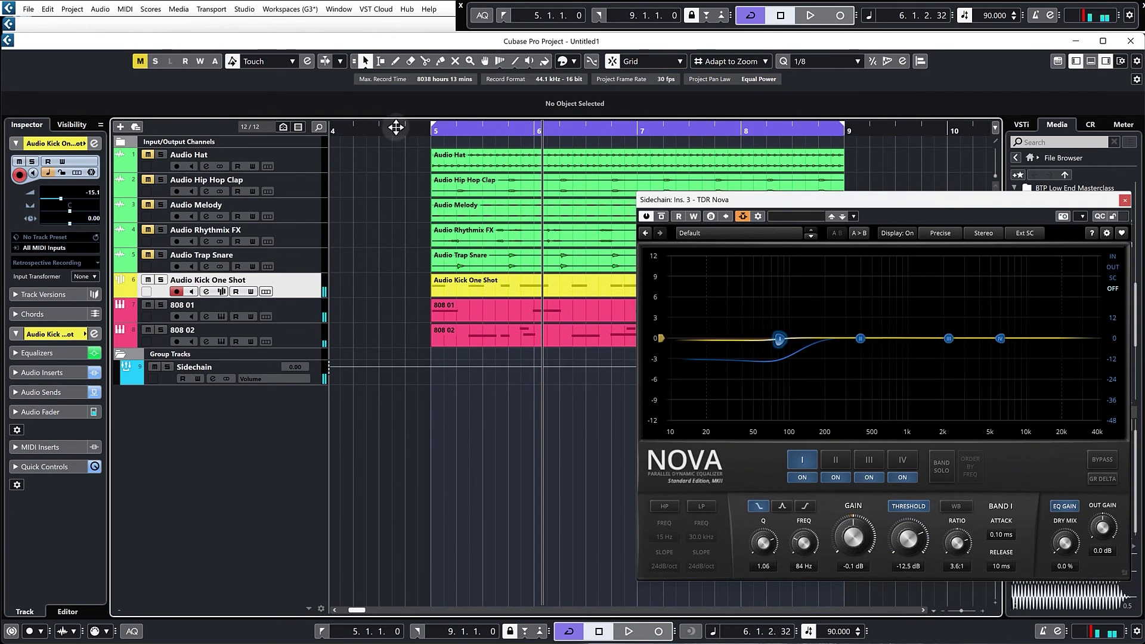
left_click(431, 132)
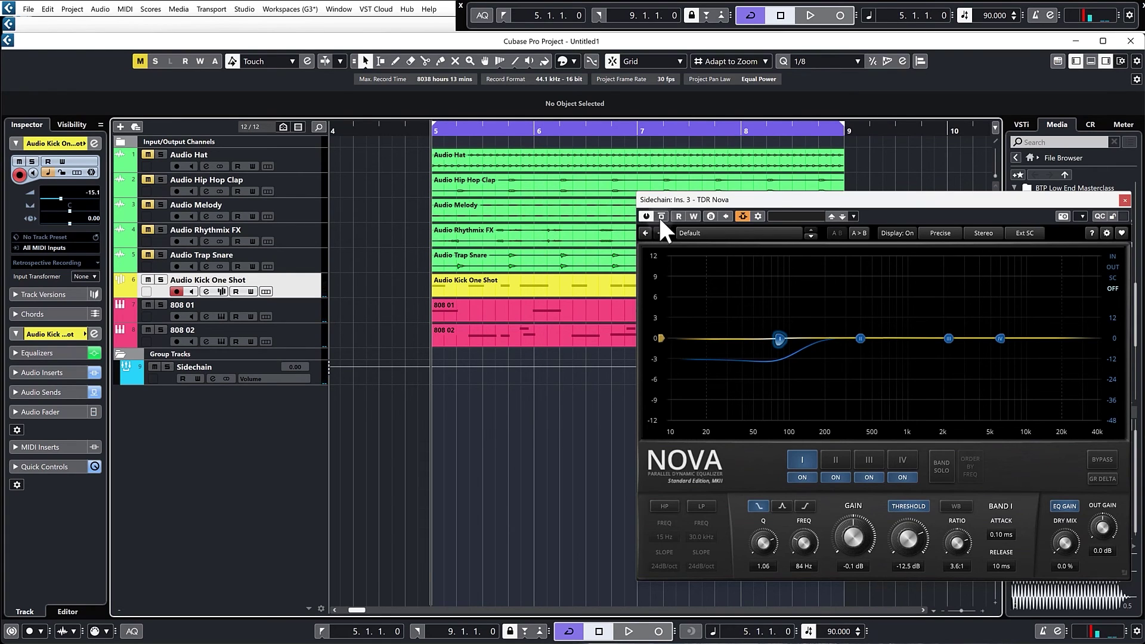
key("space")
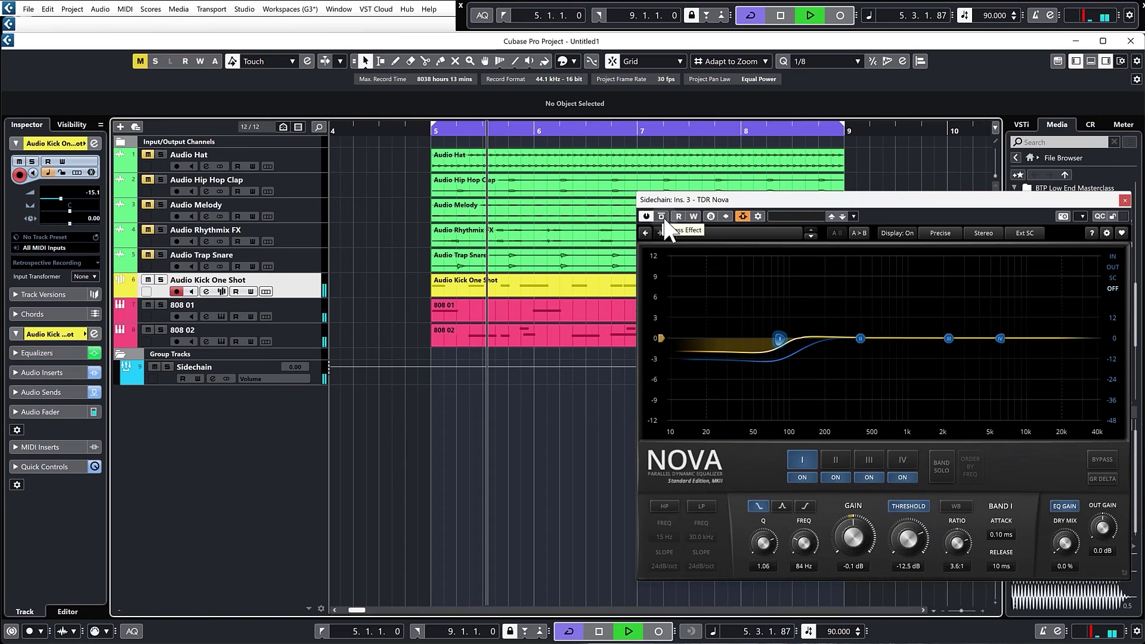
left_click(663, 218)
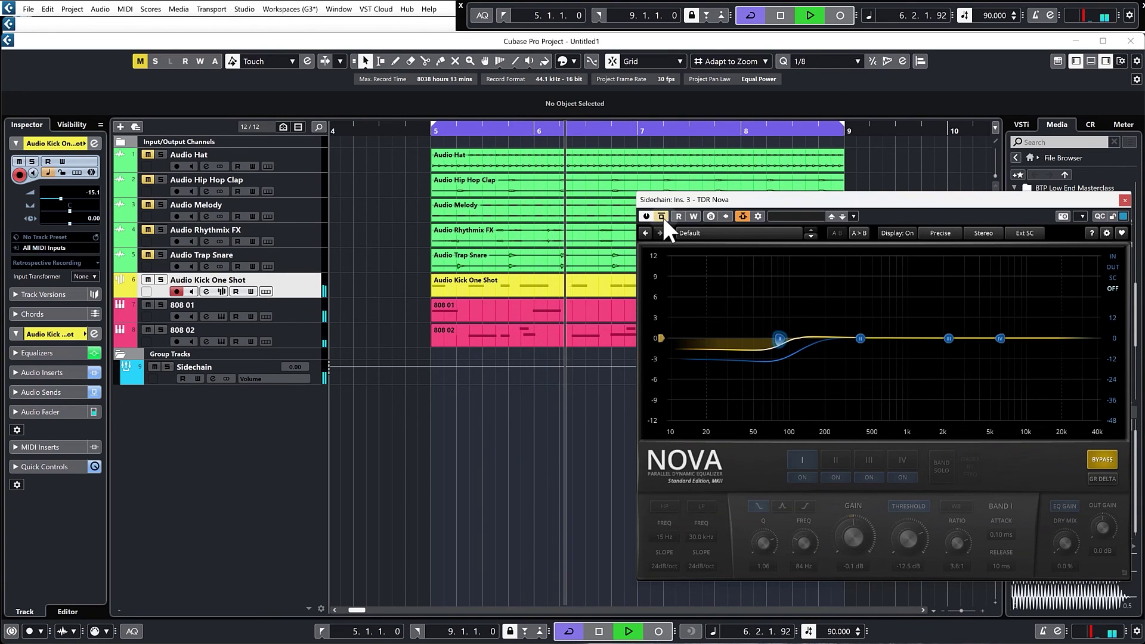
left_click(662, 214)
key("space")
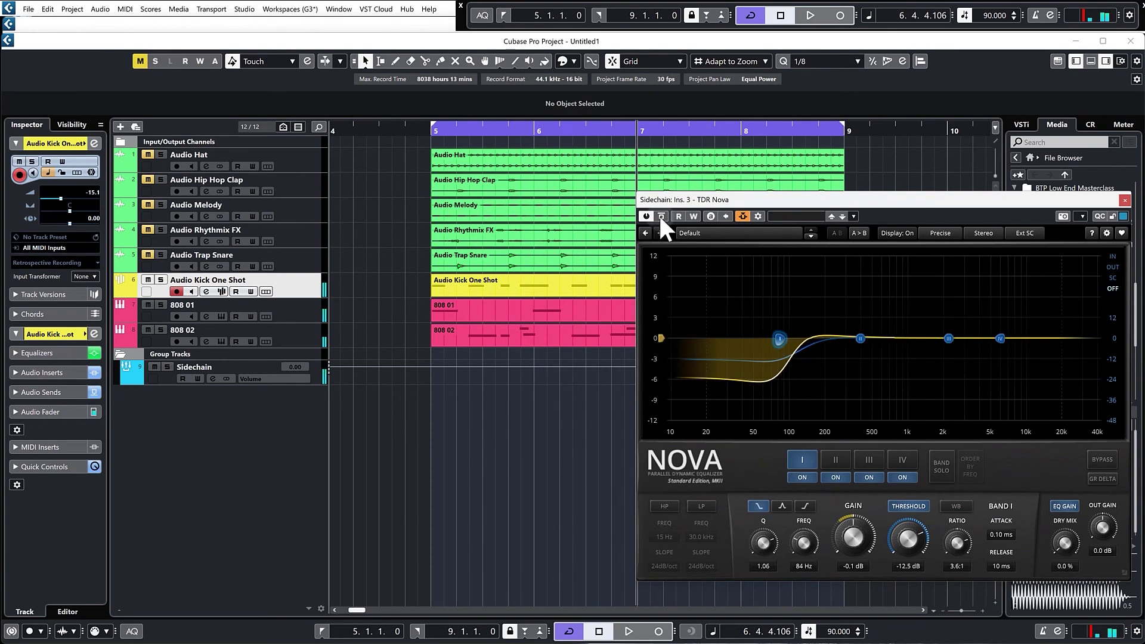